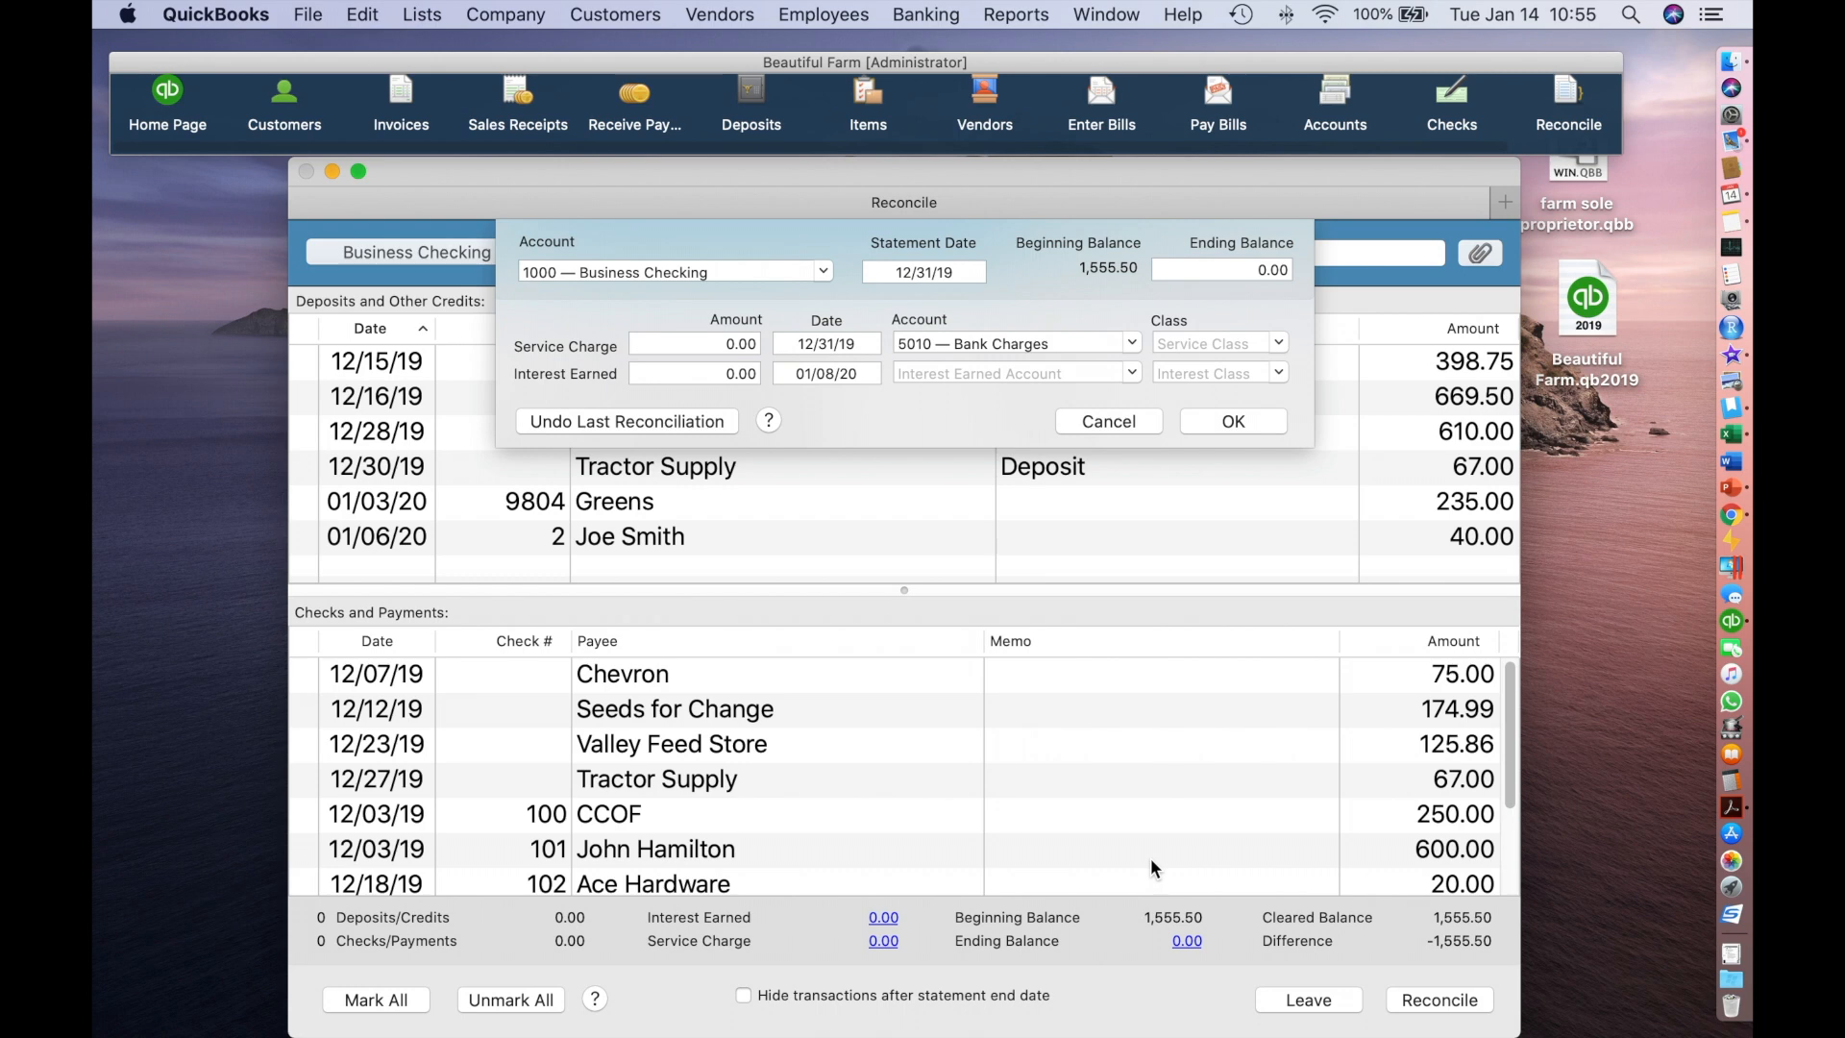
- Set up the Business Checking reconciliation with statement date 12/31/19 and an ending balance of 2,159.87
left_click(722, 274)
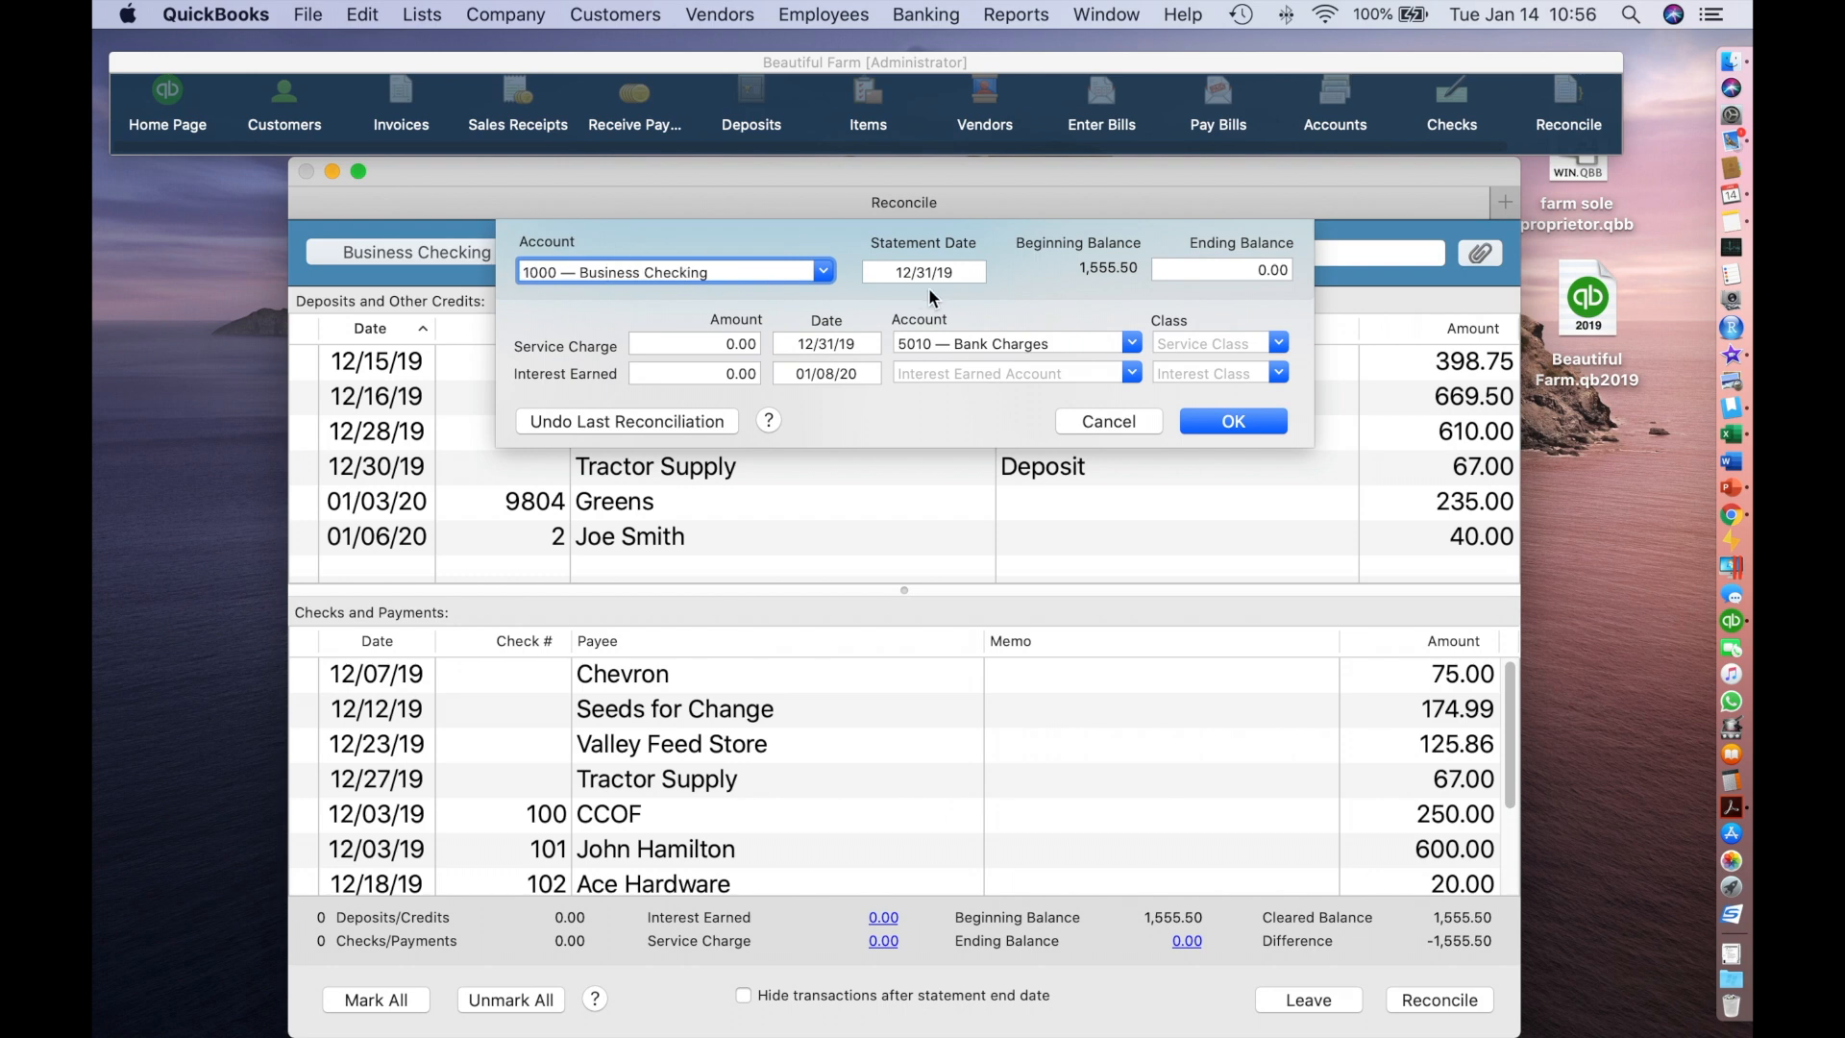
left_click(964, 273)
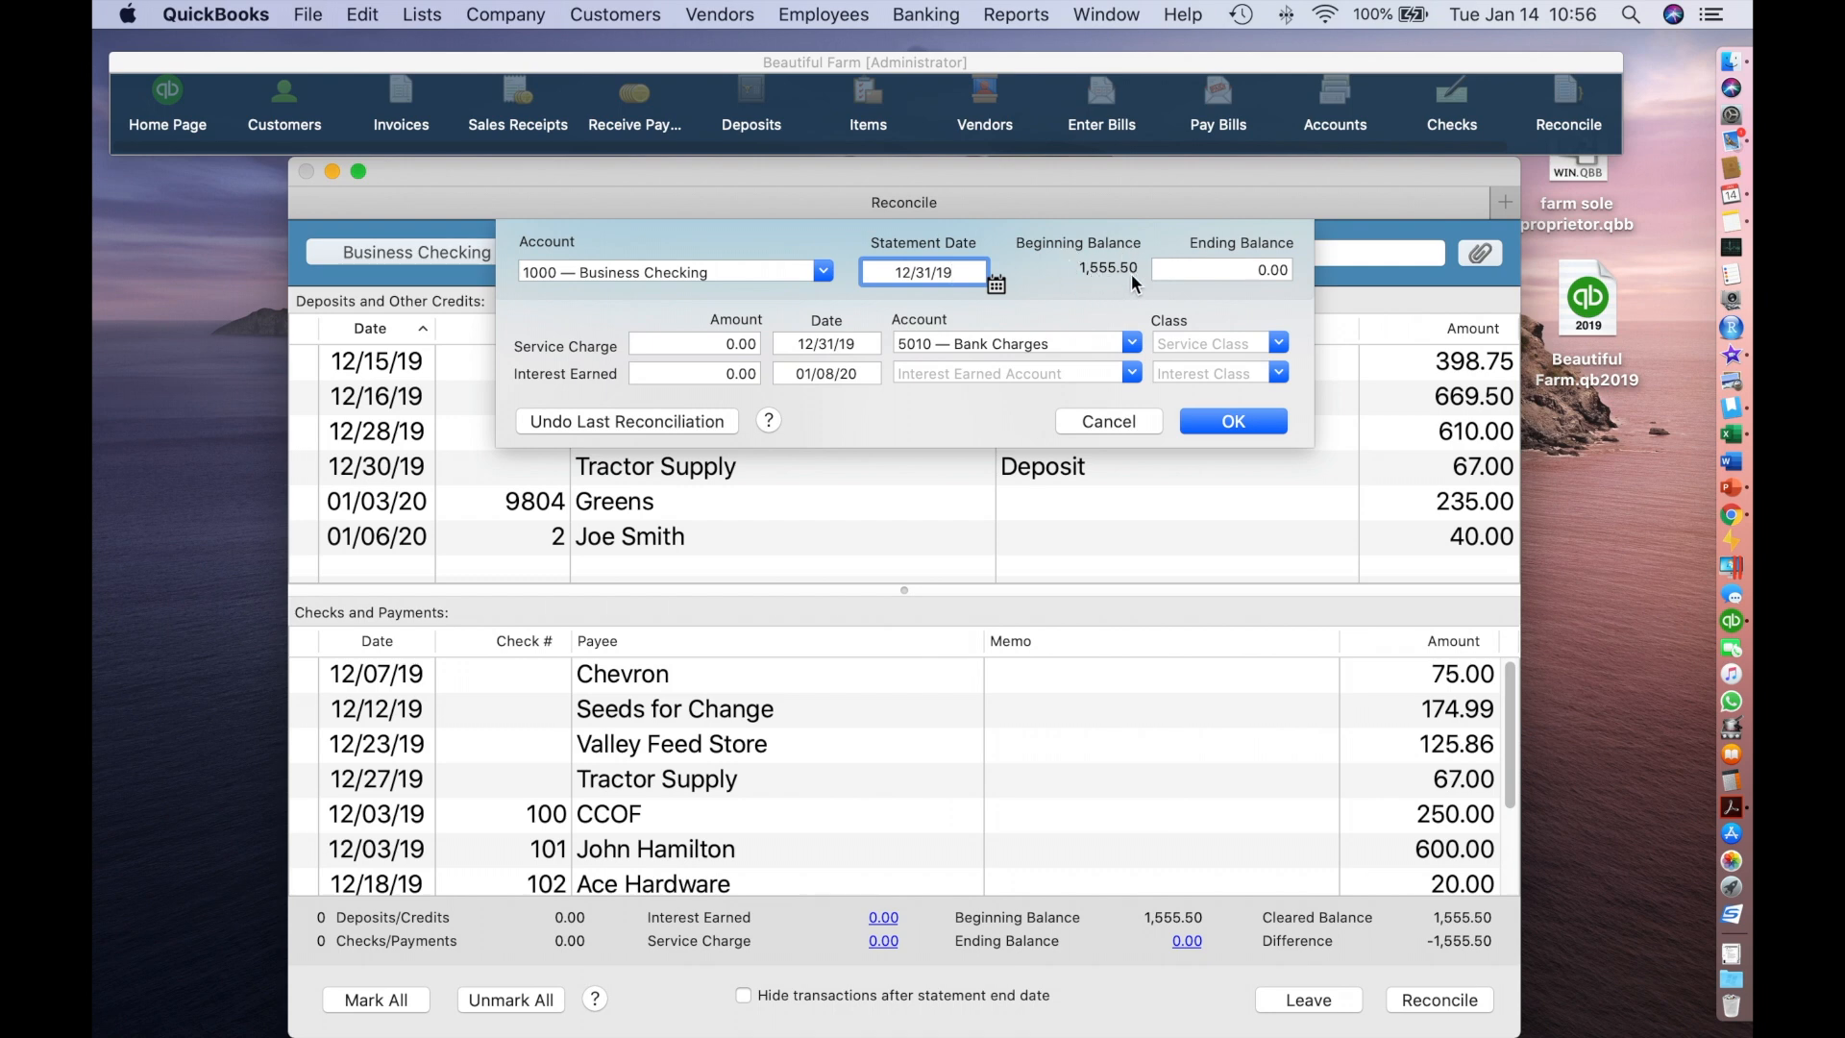
key("Tab")
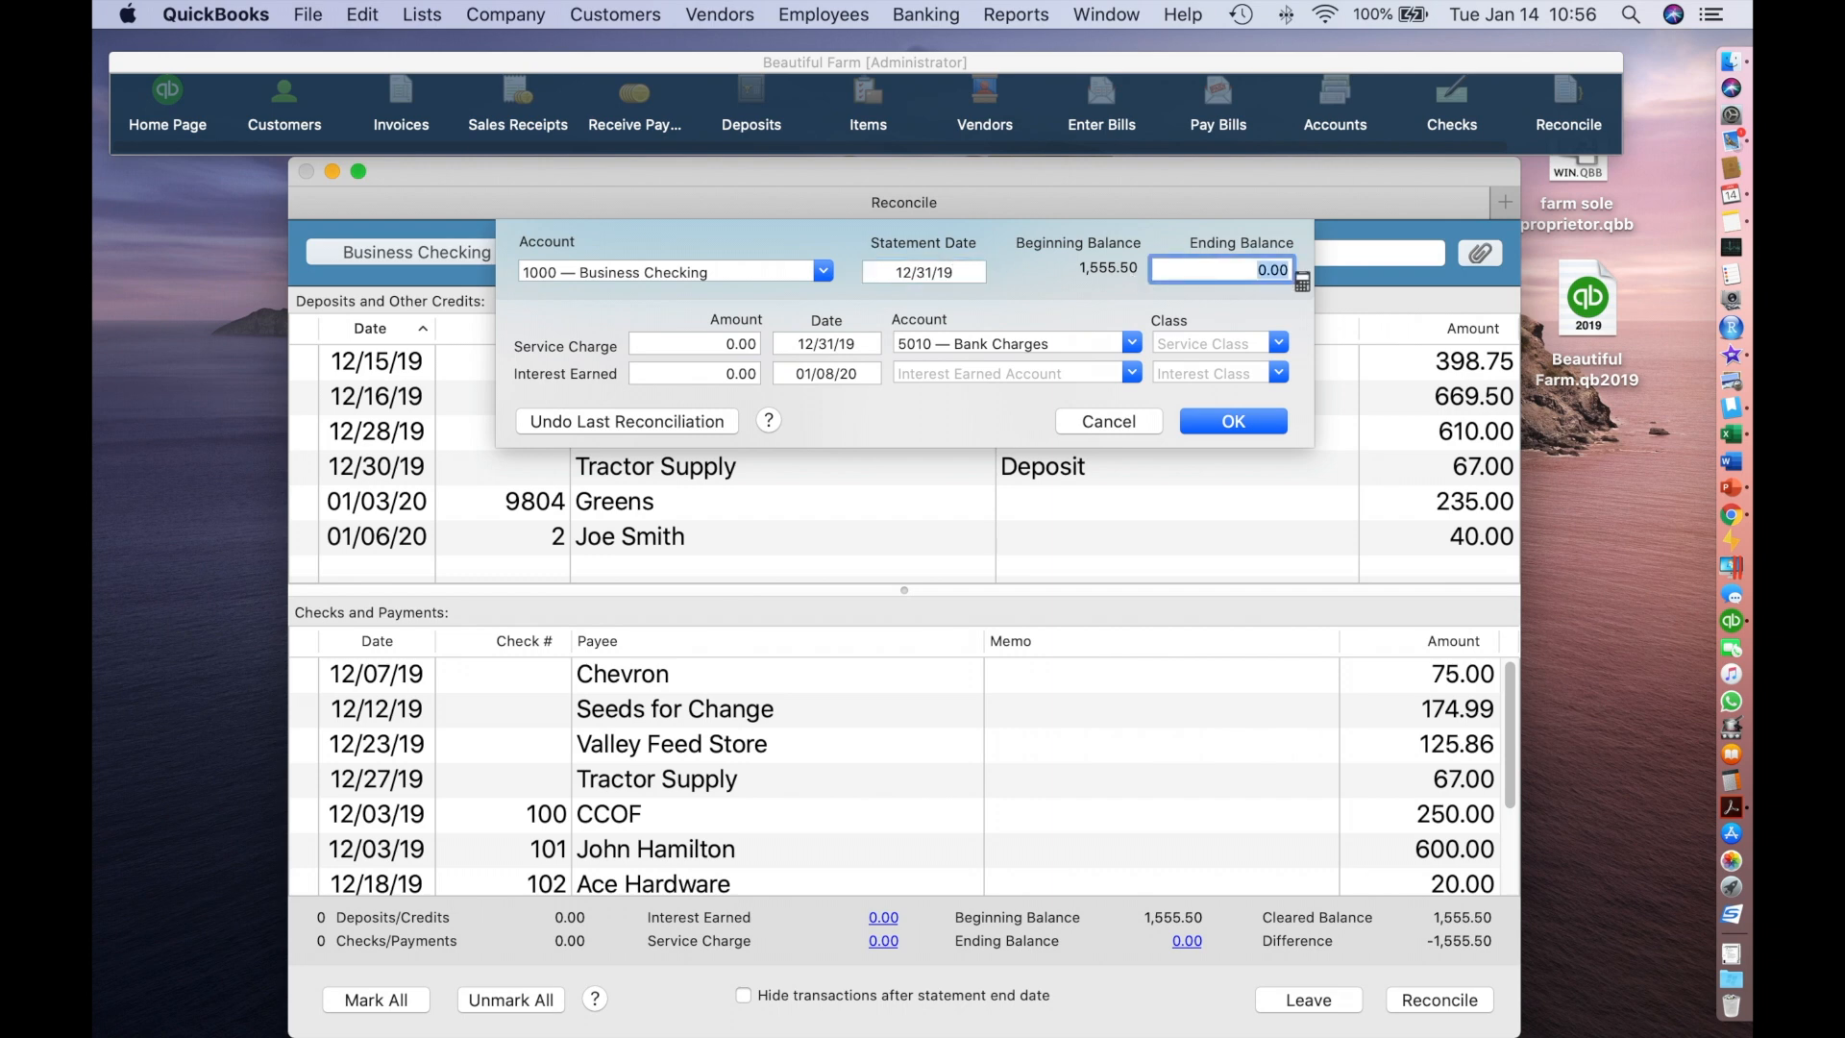
type("2159.87")
key("Tab")
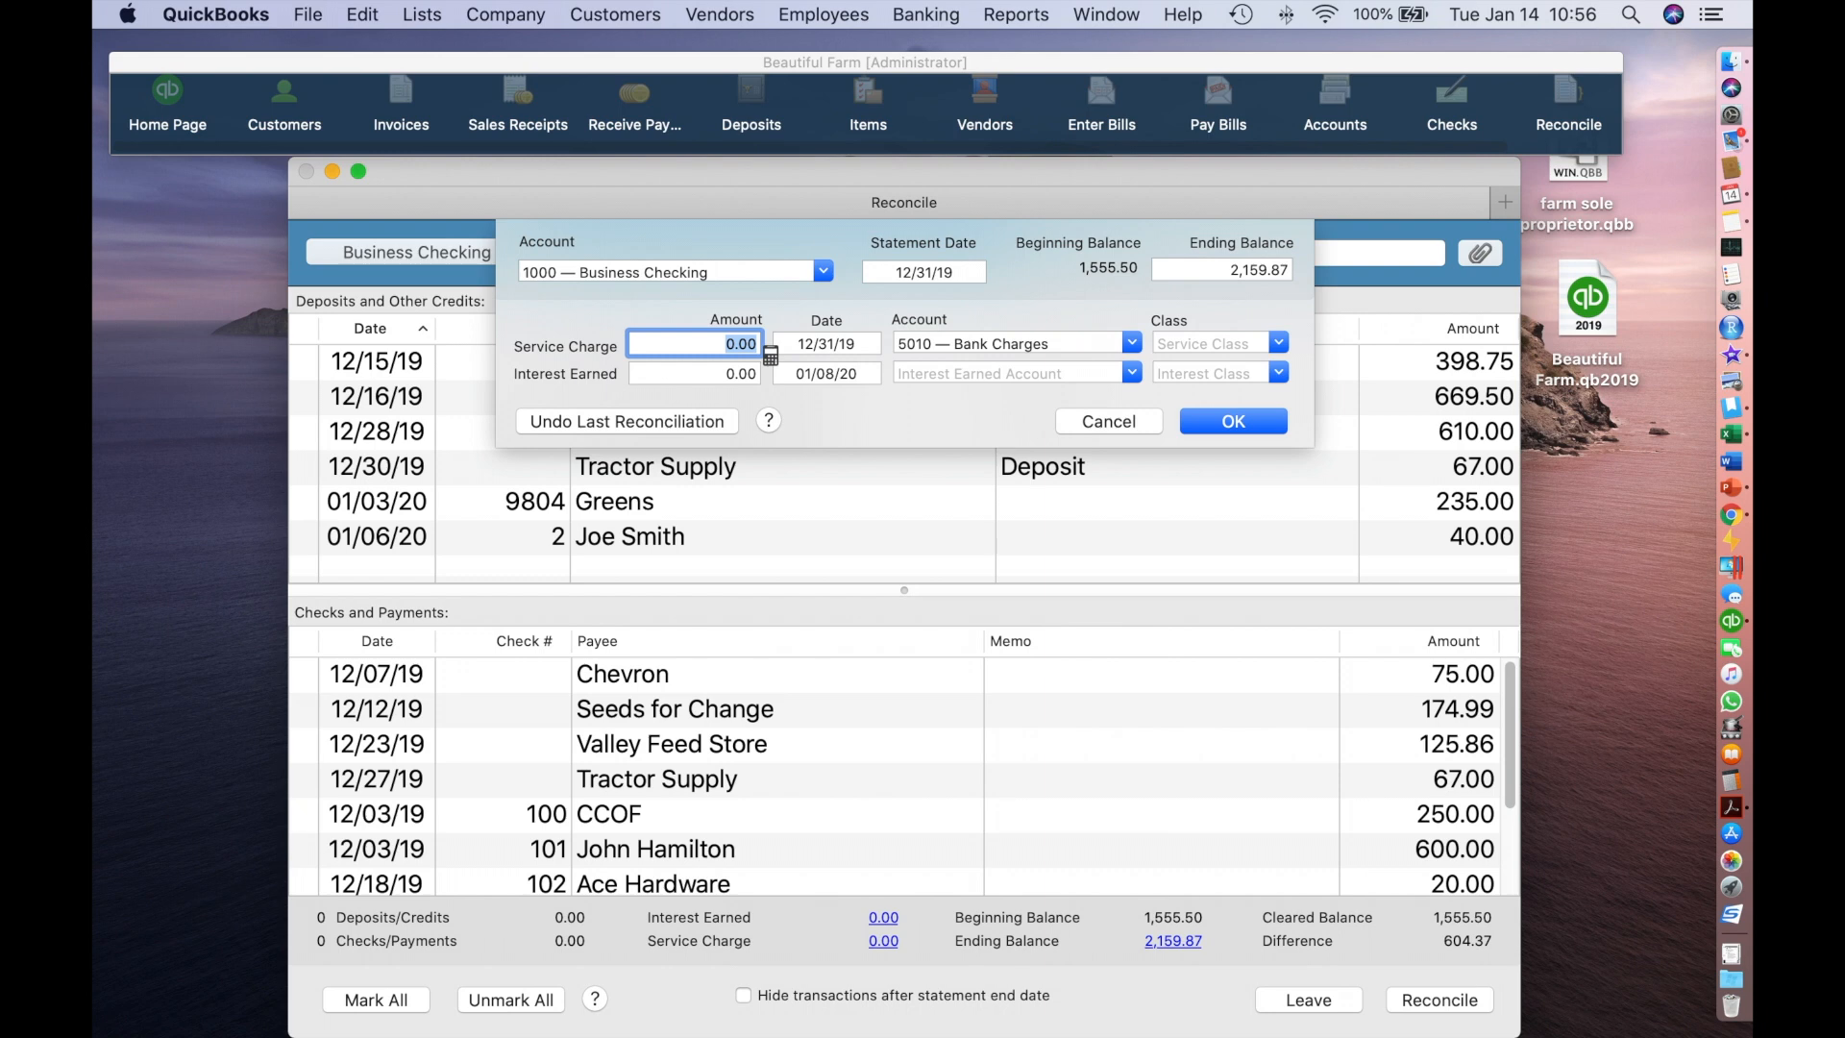
- Enter a 5.00 service charge dated 12/31/19 to account 5010 Bank Charges and confirm the statement details
type("5.00")
key("Tab")
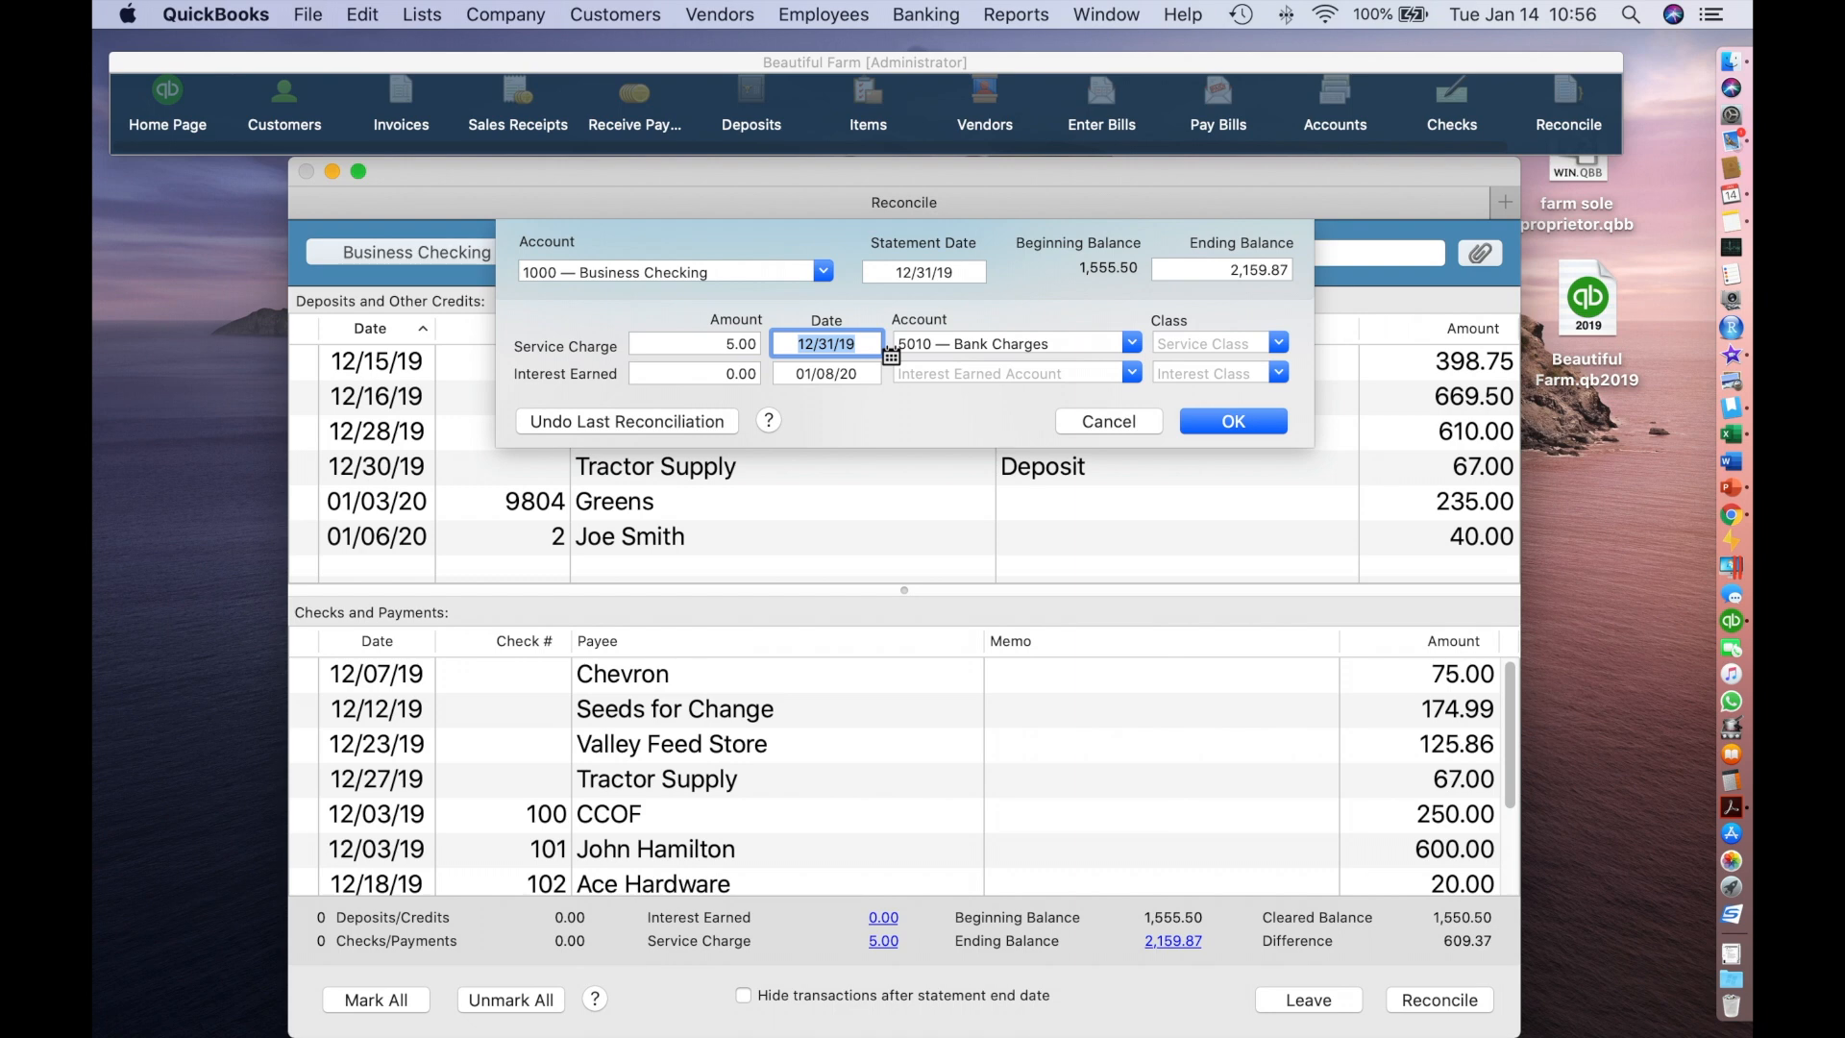
key("Tab")
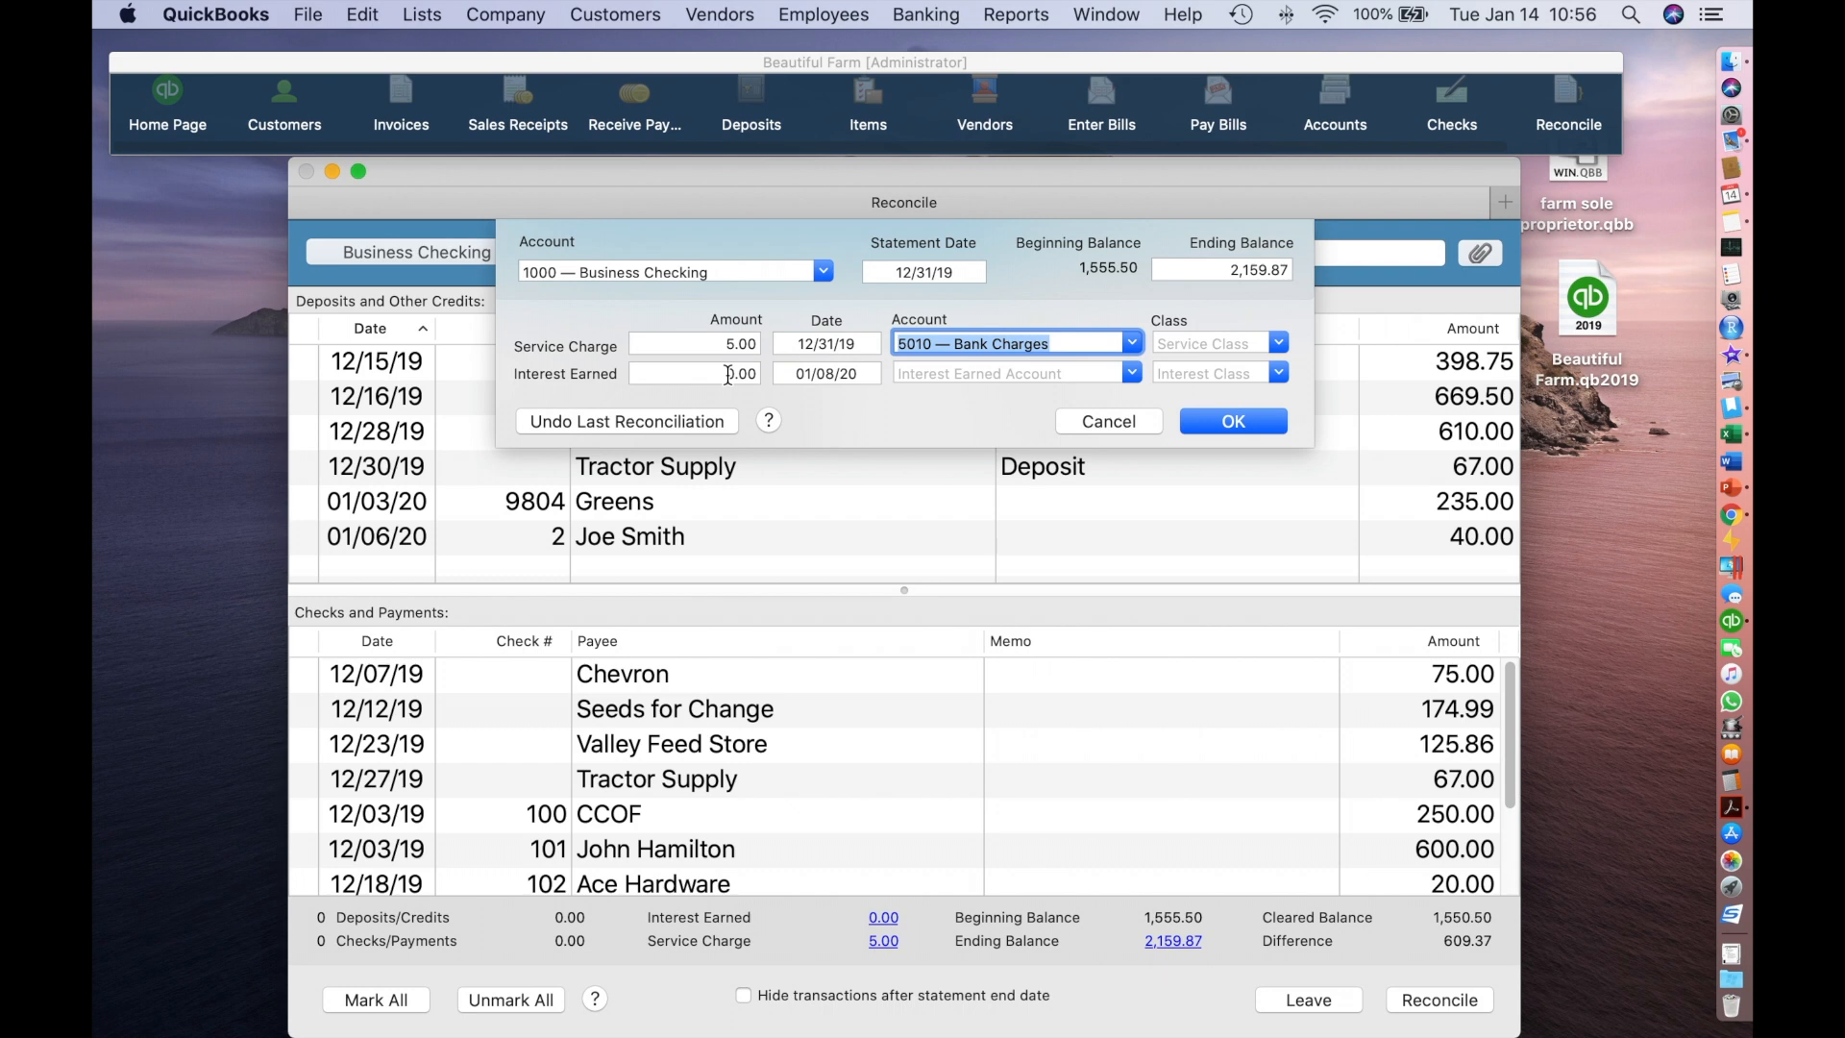
left_click(1222, 425)
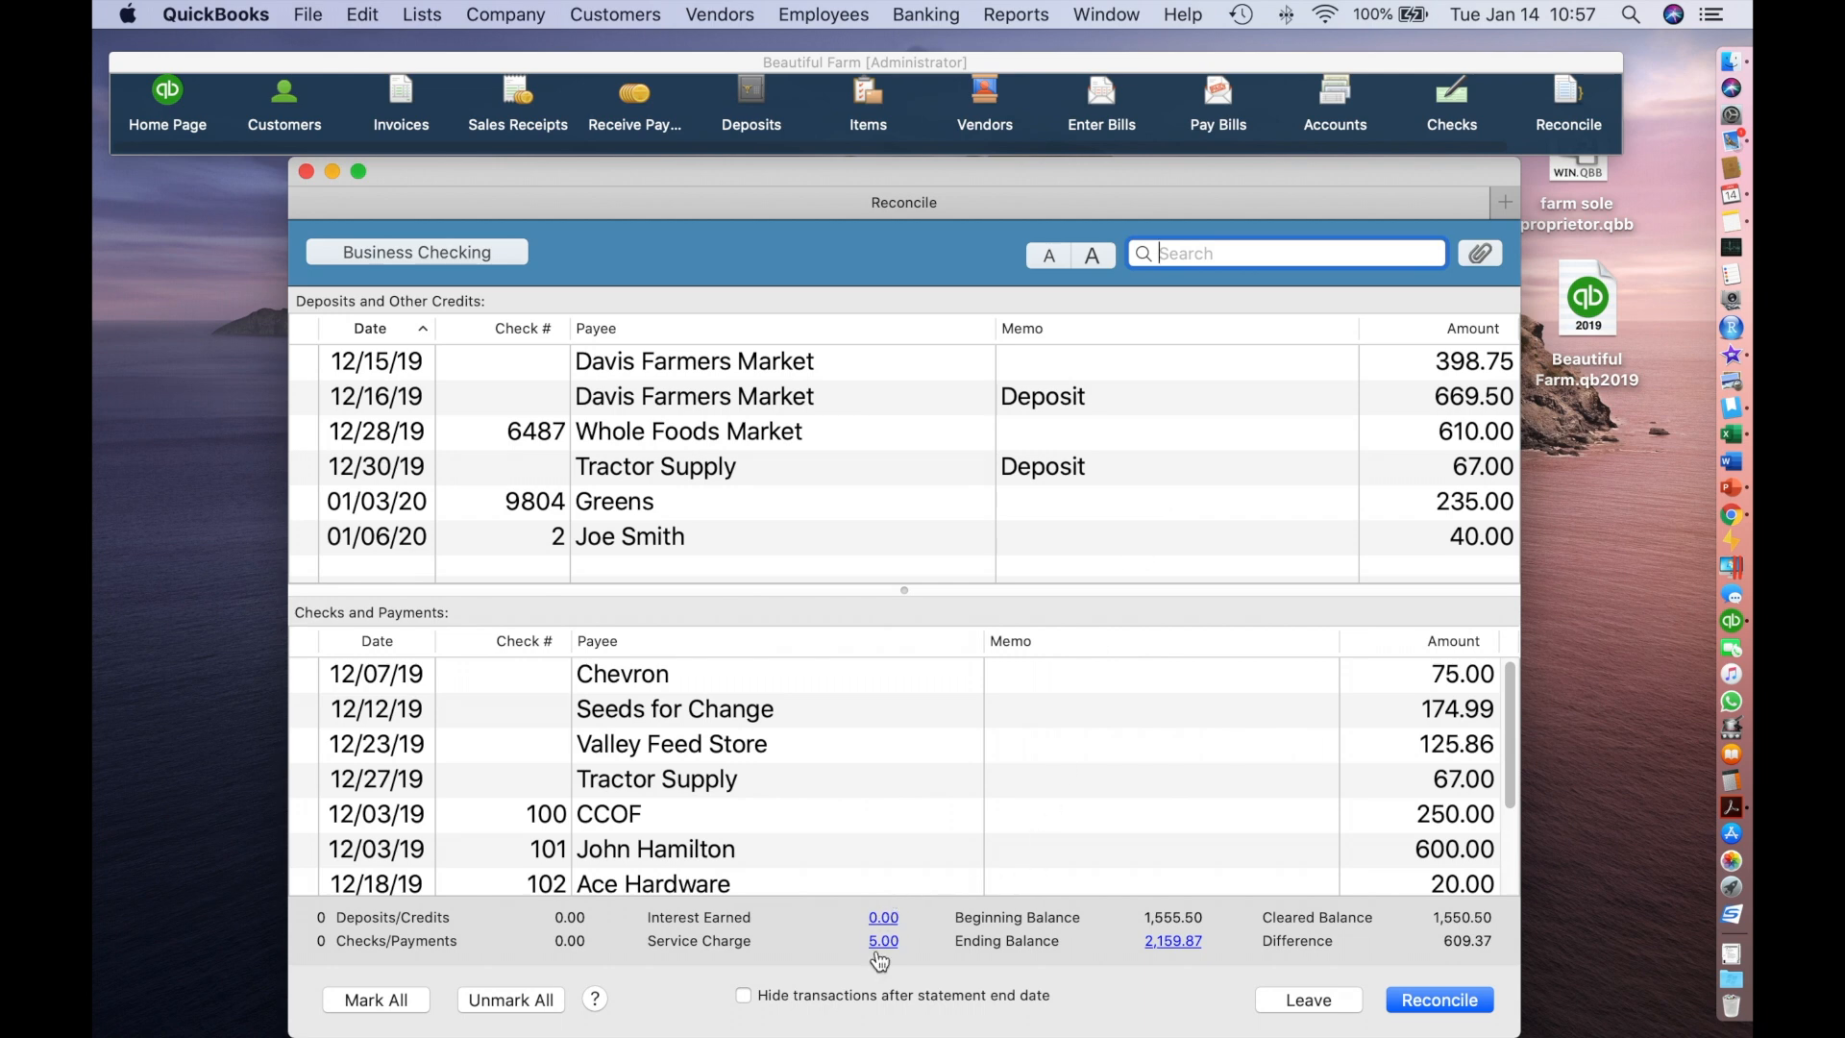
left_click(1175, 942)
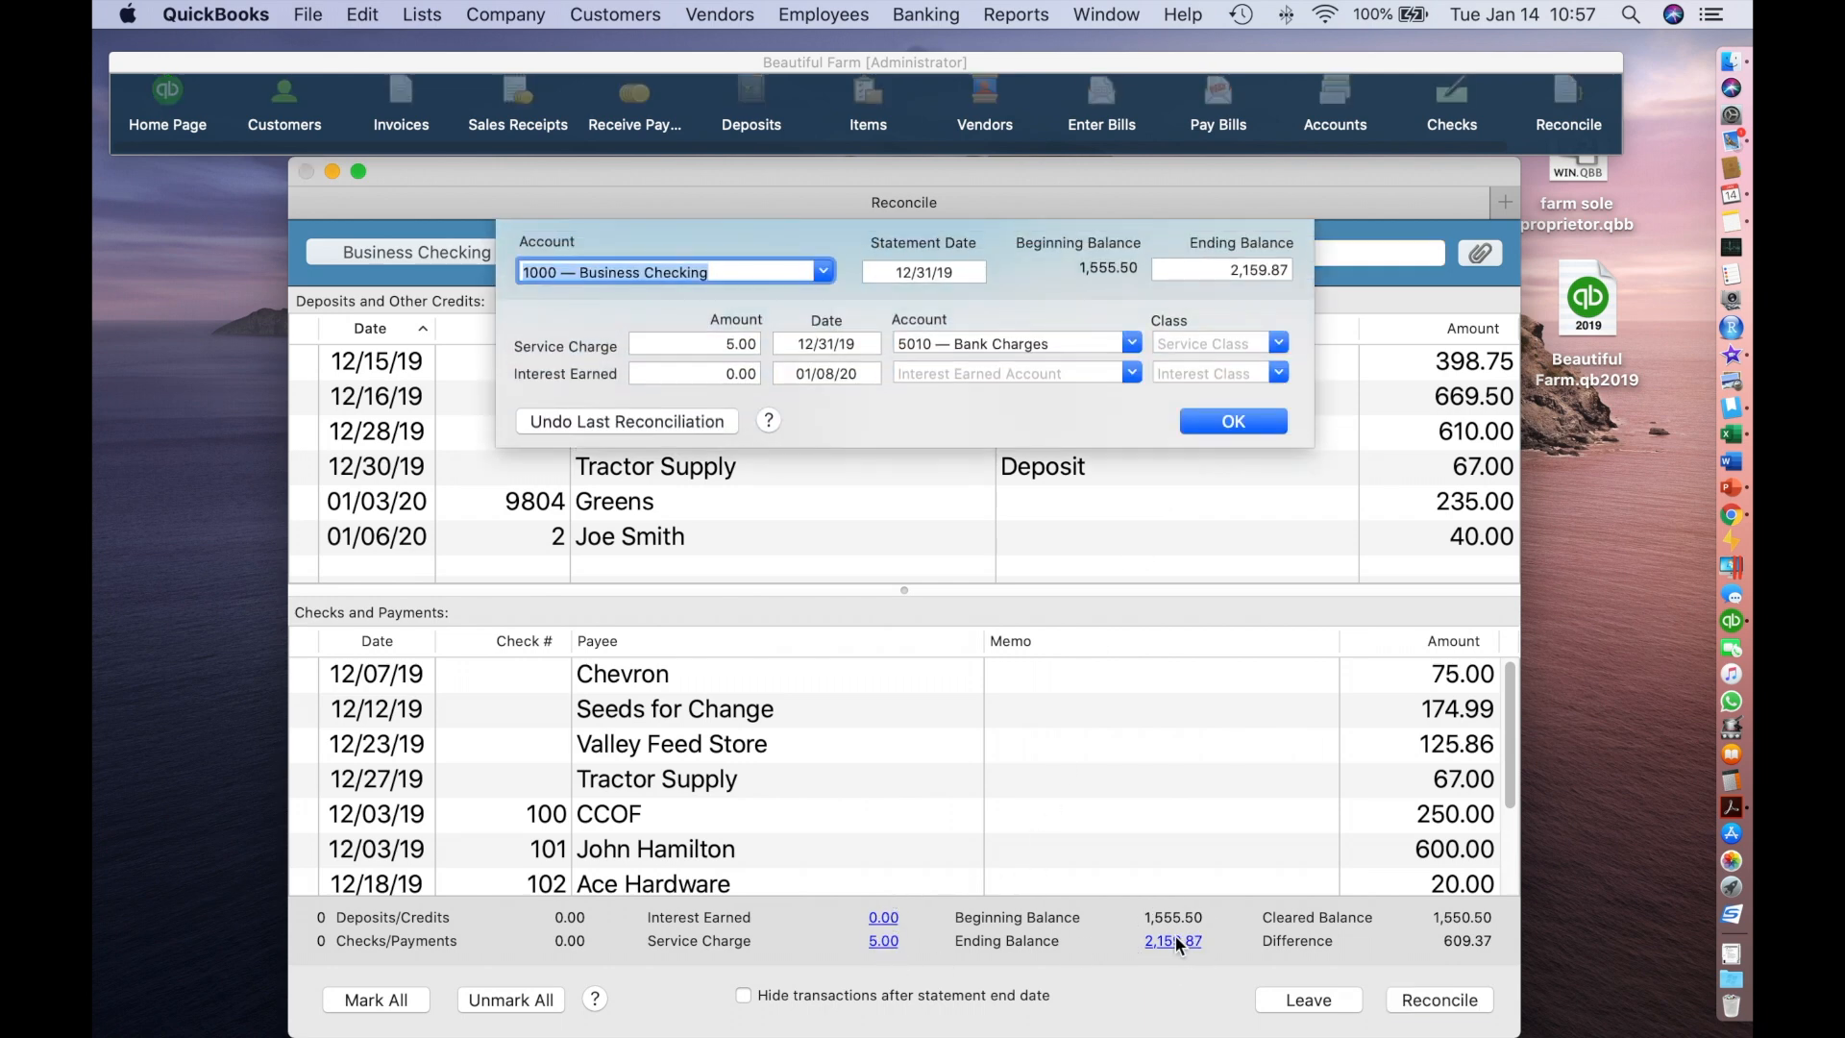
left_click(1213, 419)
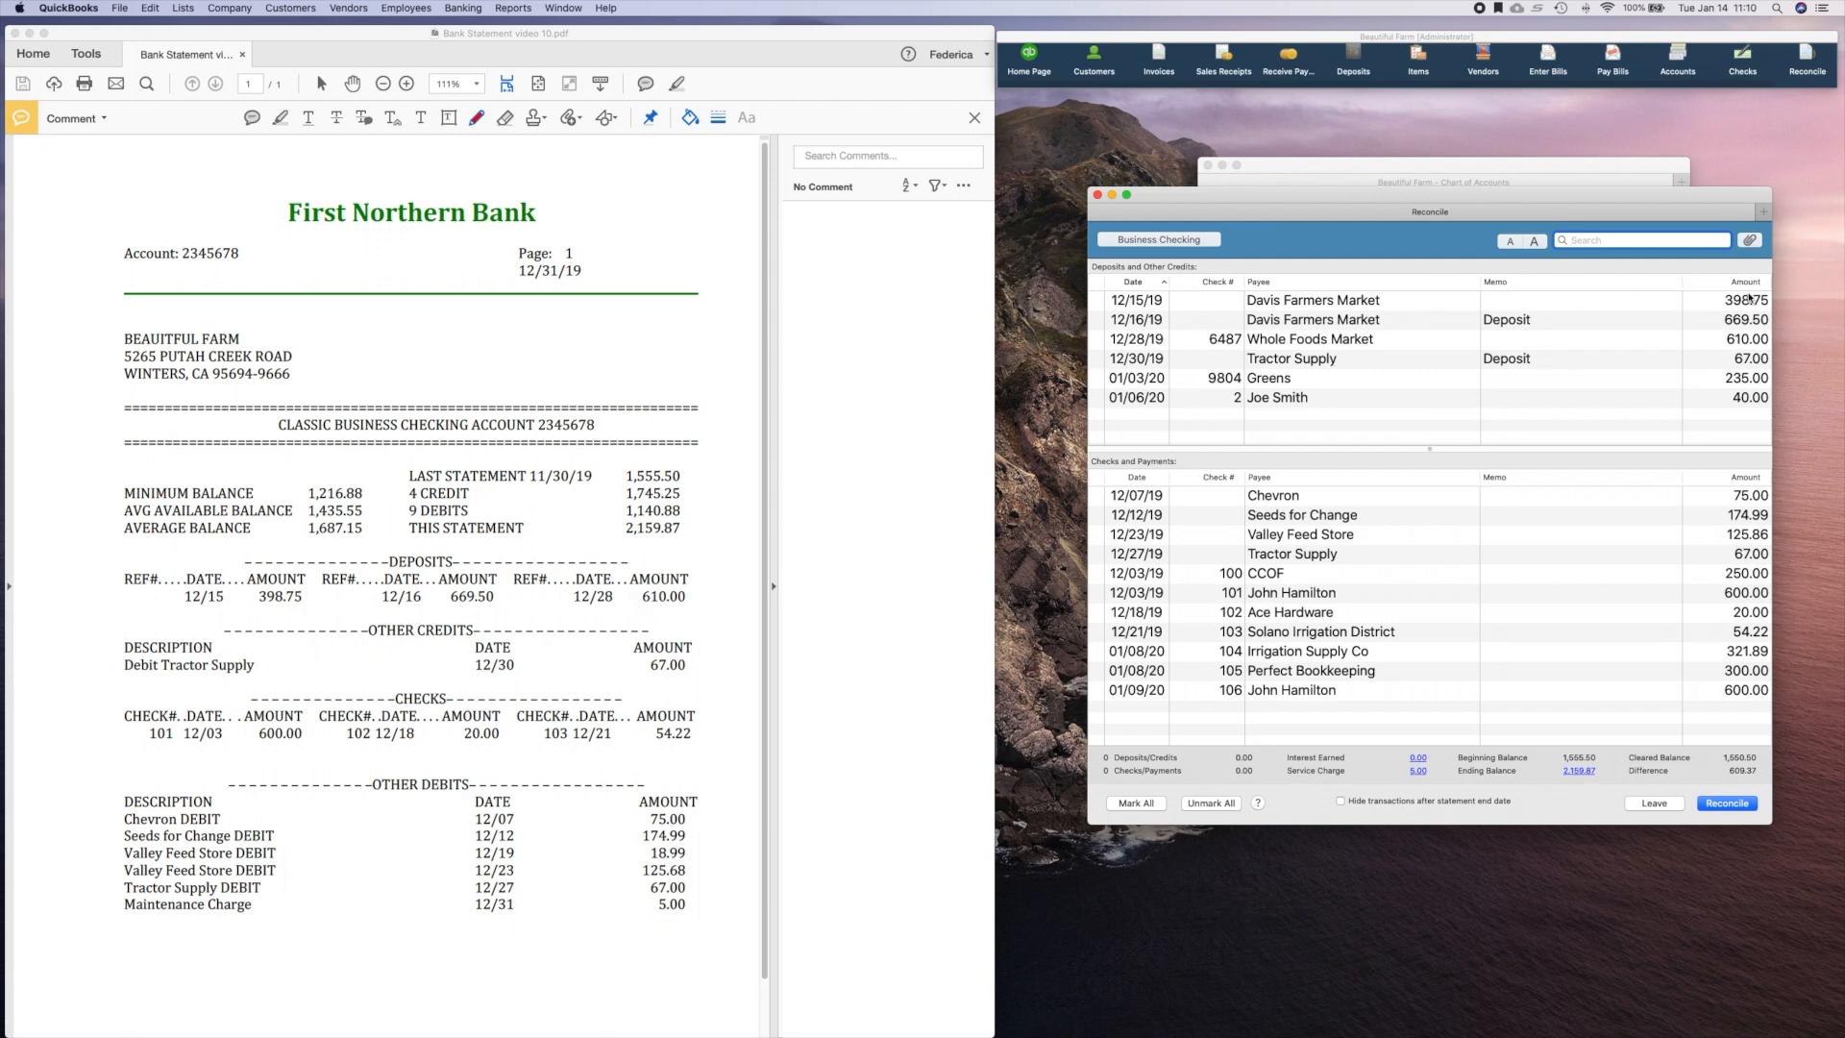
- Mark the Davis Farmers Market deposits of 398.75 and 669.50 as cleared and pencil check marks beside them on the PDF statement in Acrobat
left_click(1095, 302)
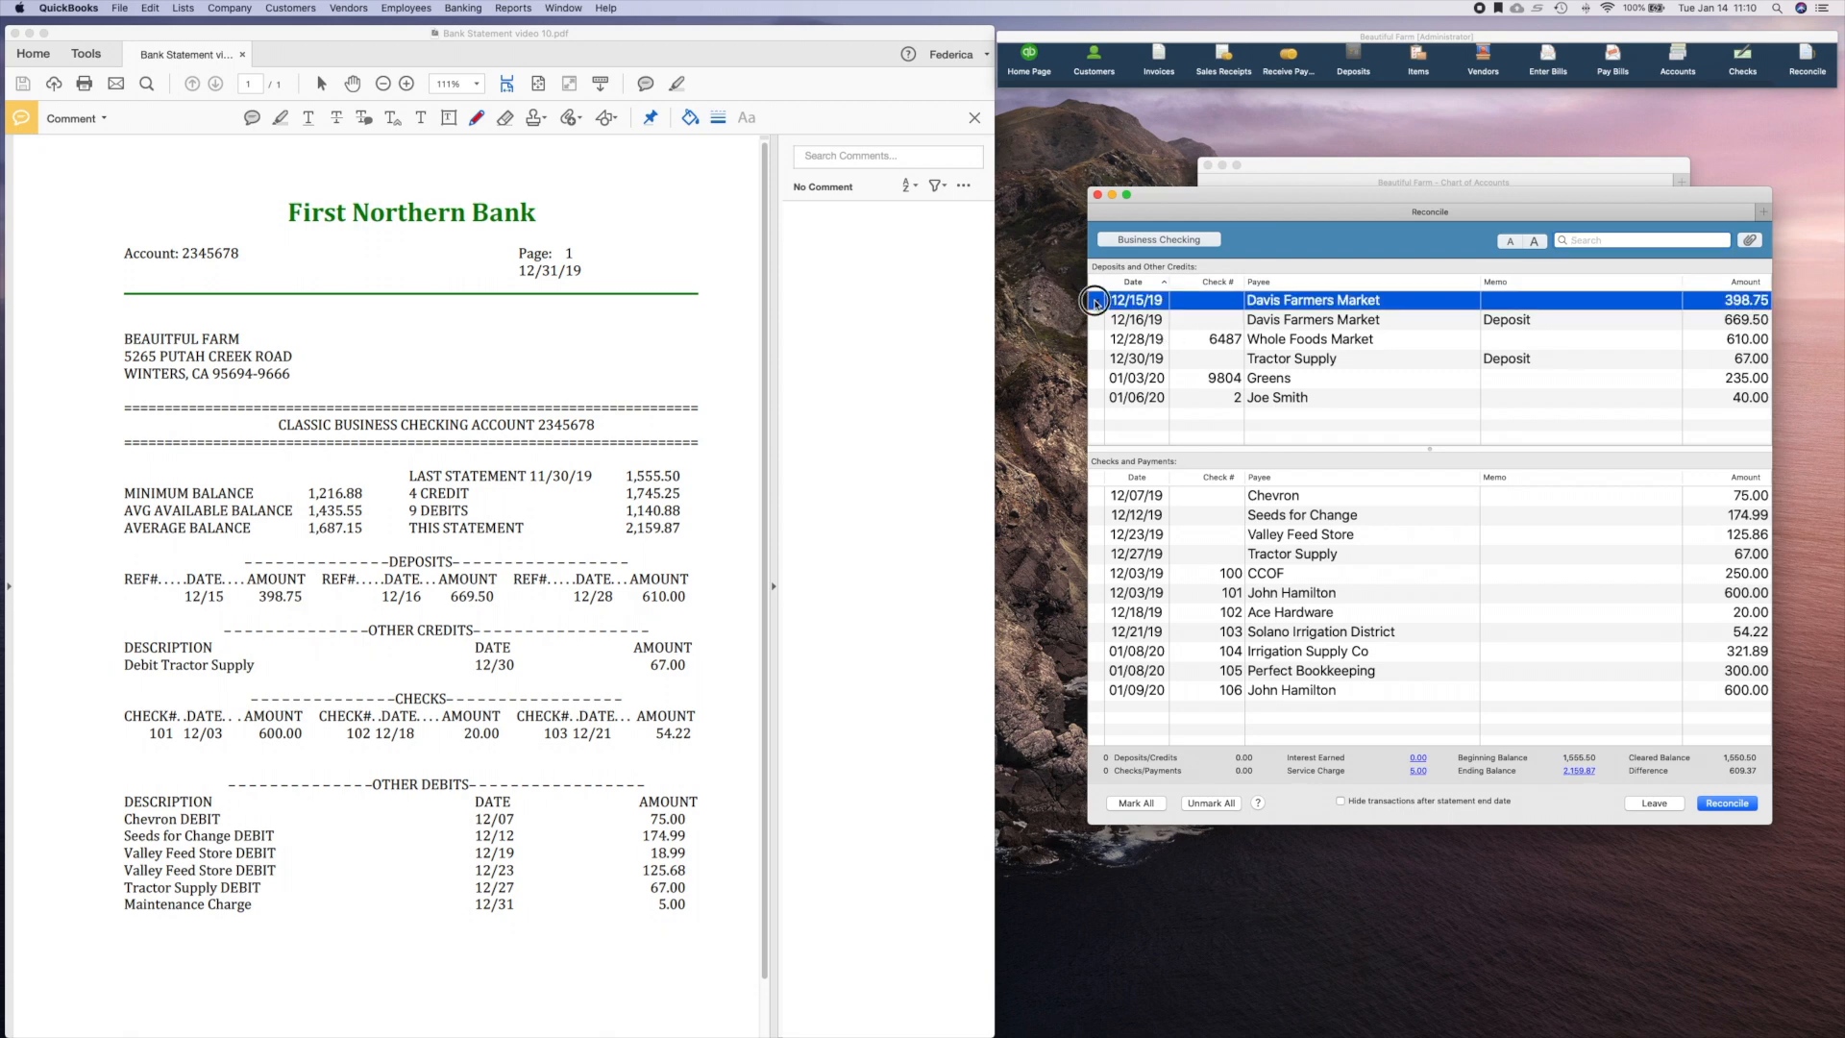
left_click(307, 600)
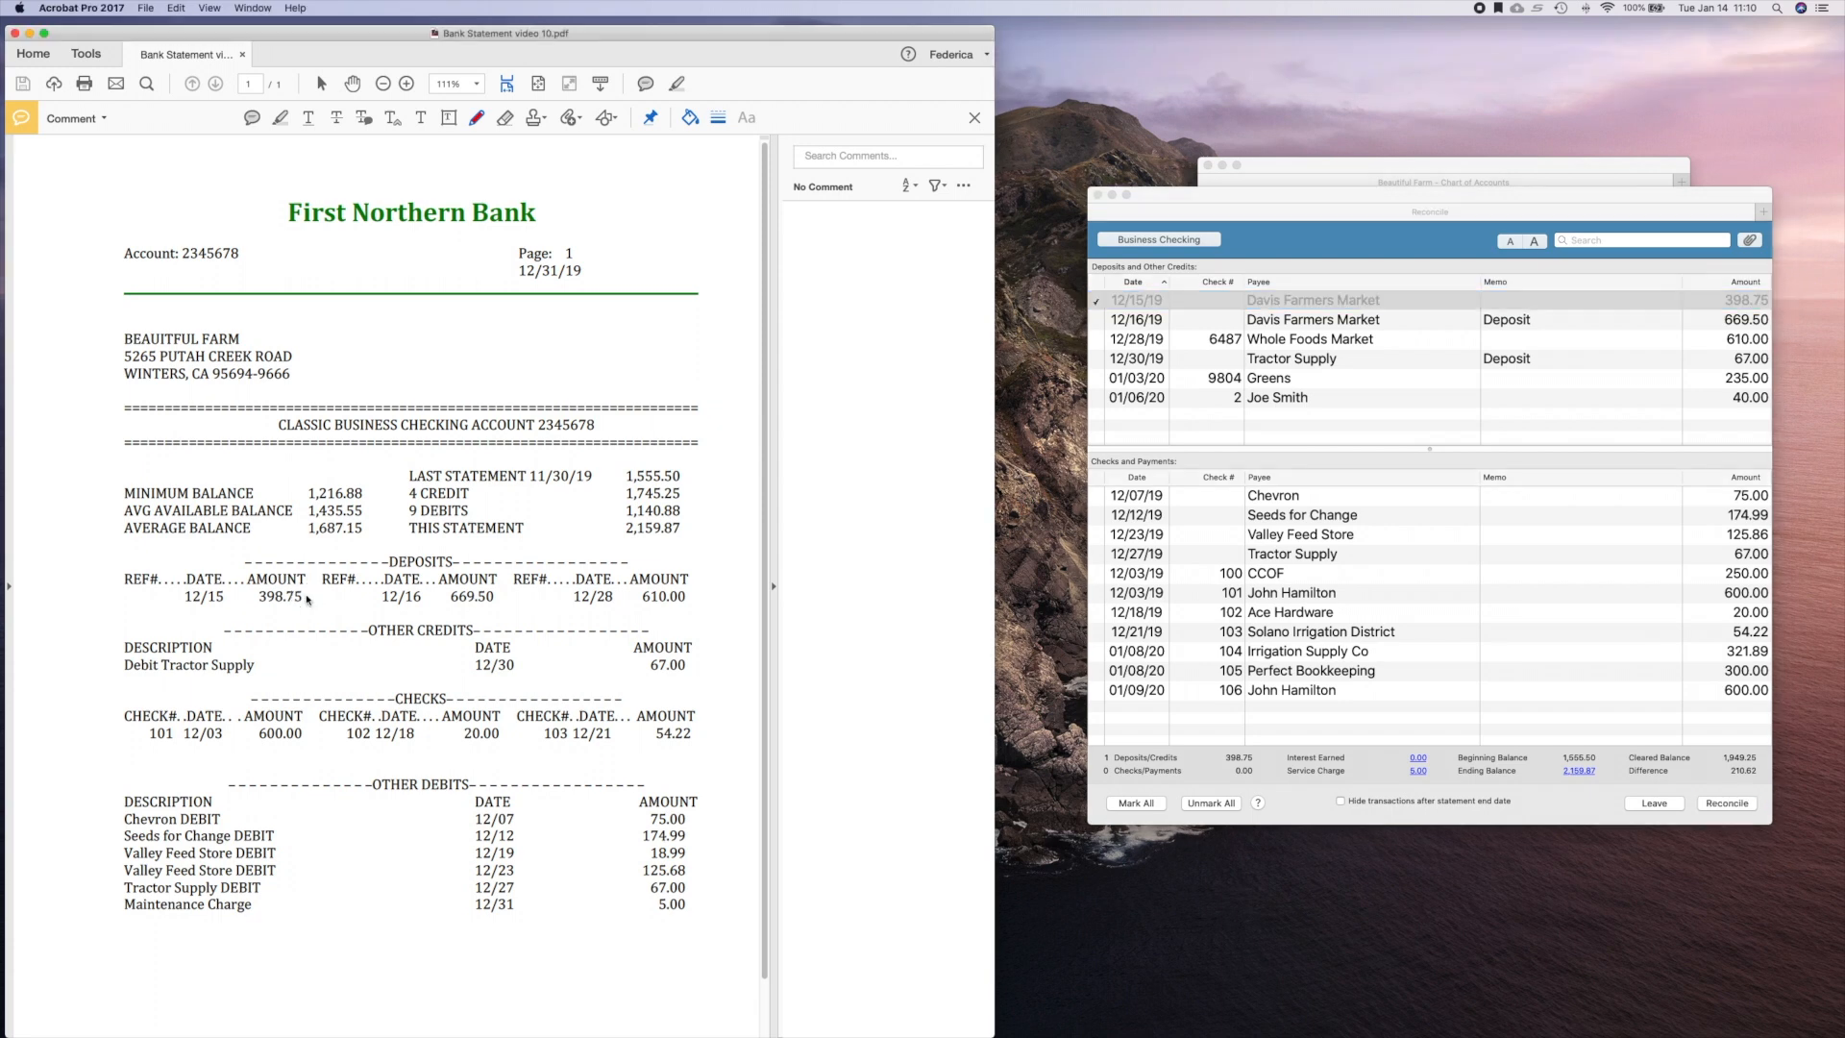
left_click_drag(305, 595, 317, 584)
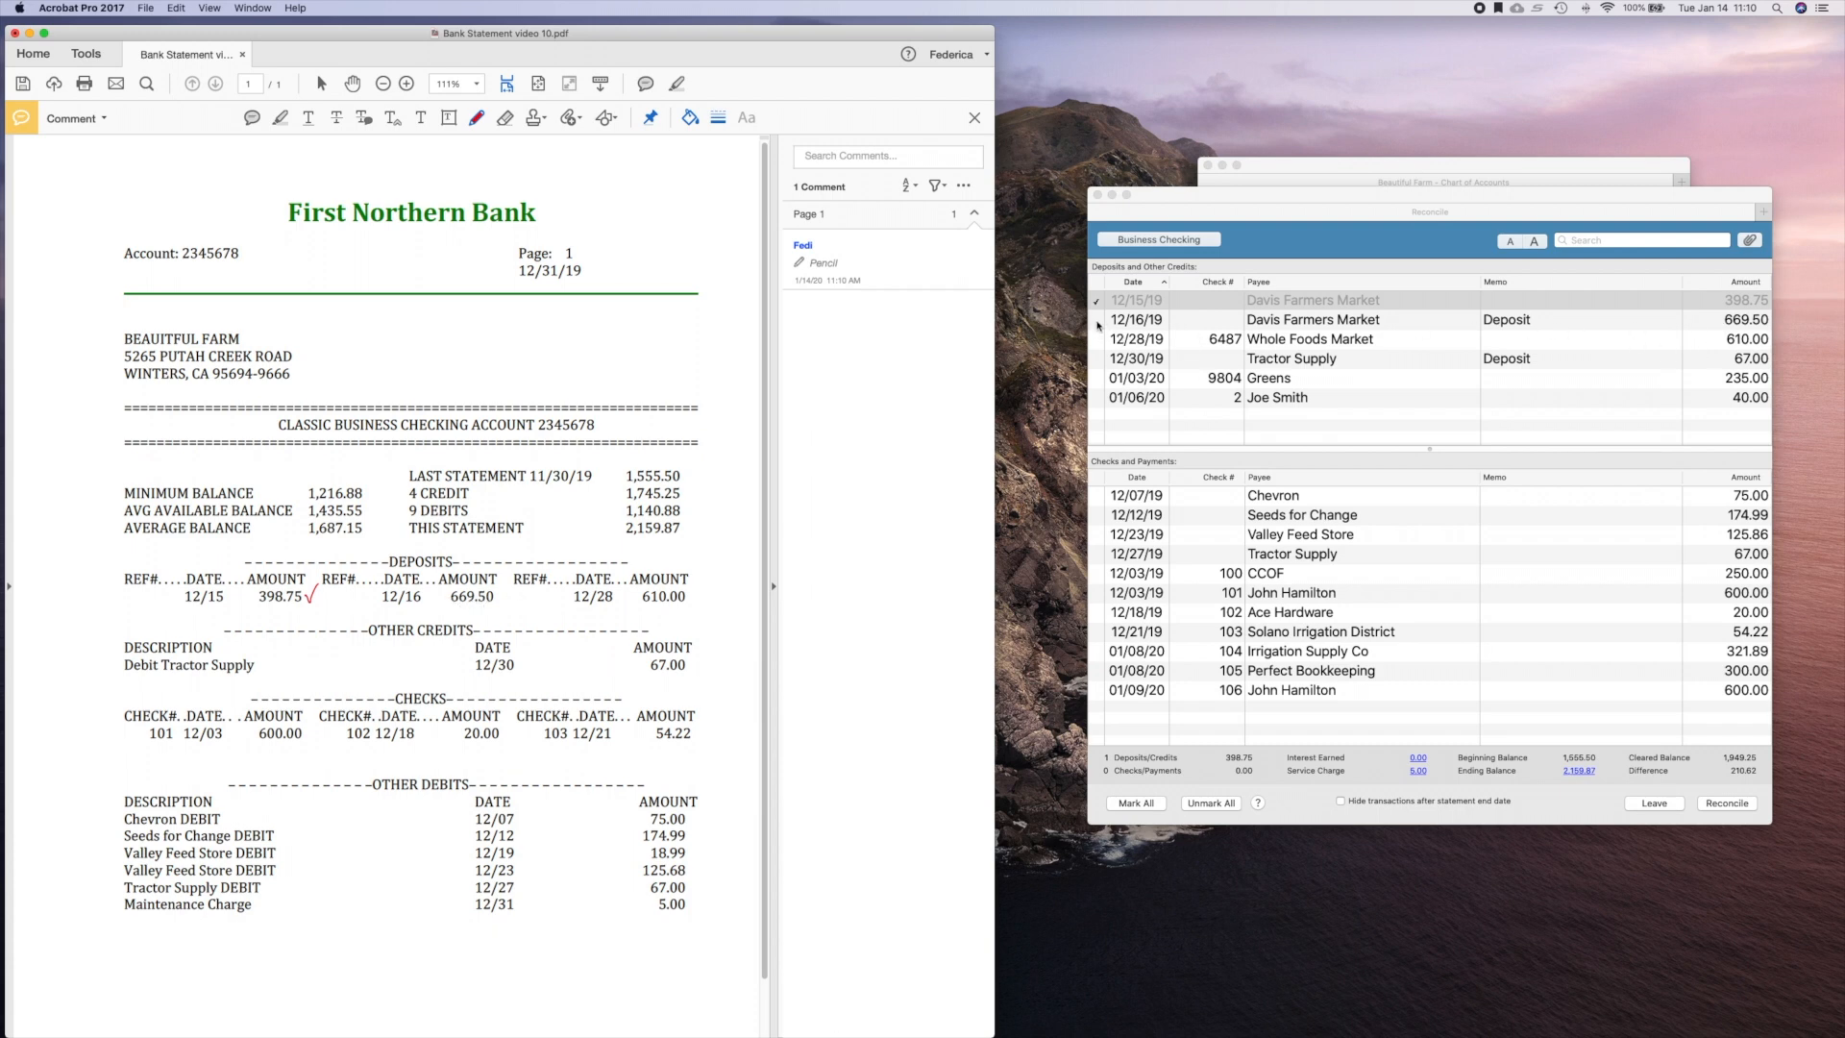
left_click(1106, 321)
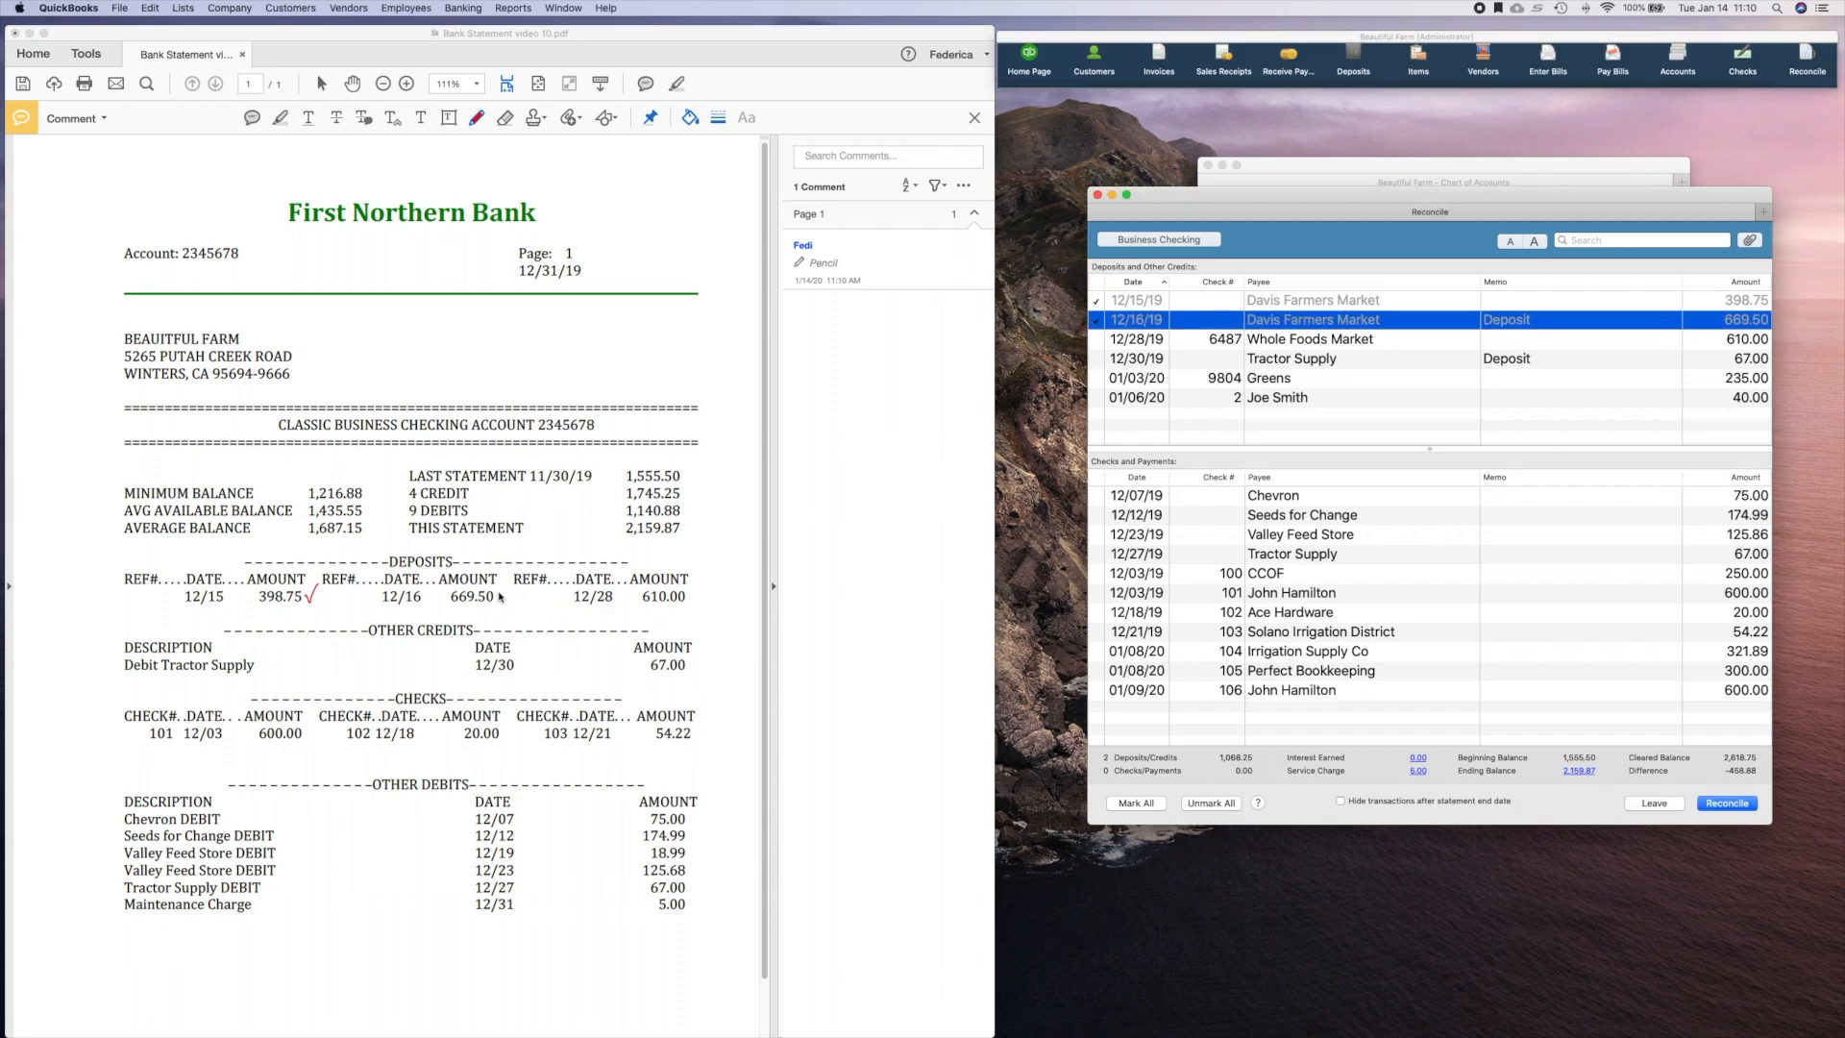
left_click(500, 598)
left_click_drag(500, 598, 515, 579)
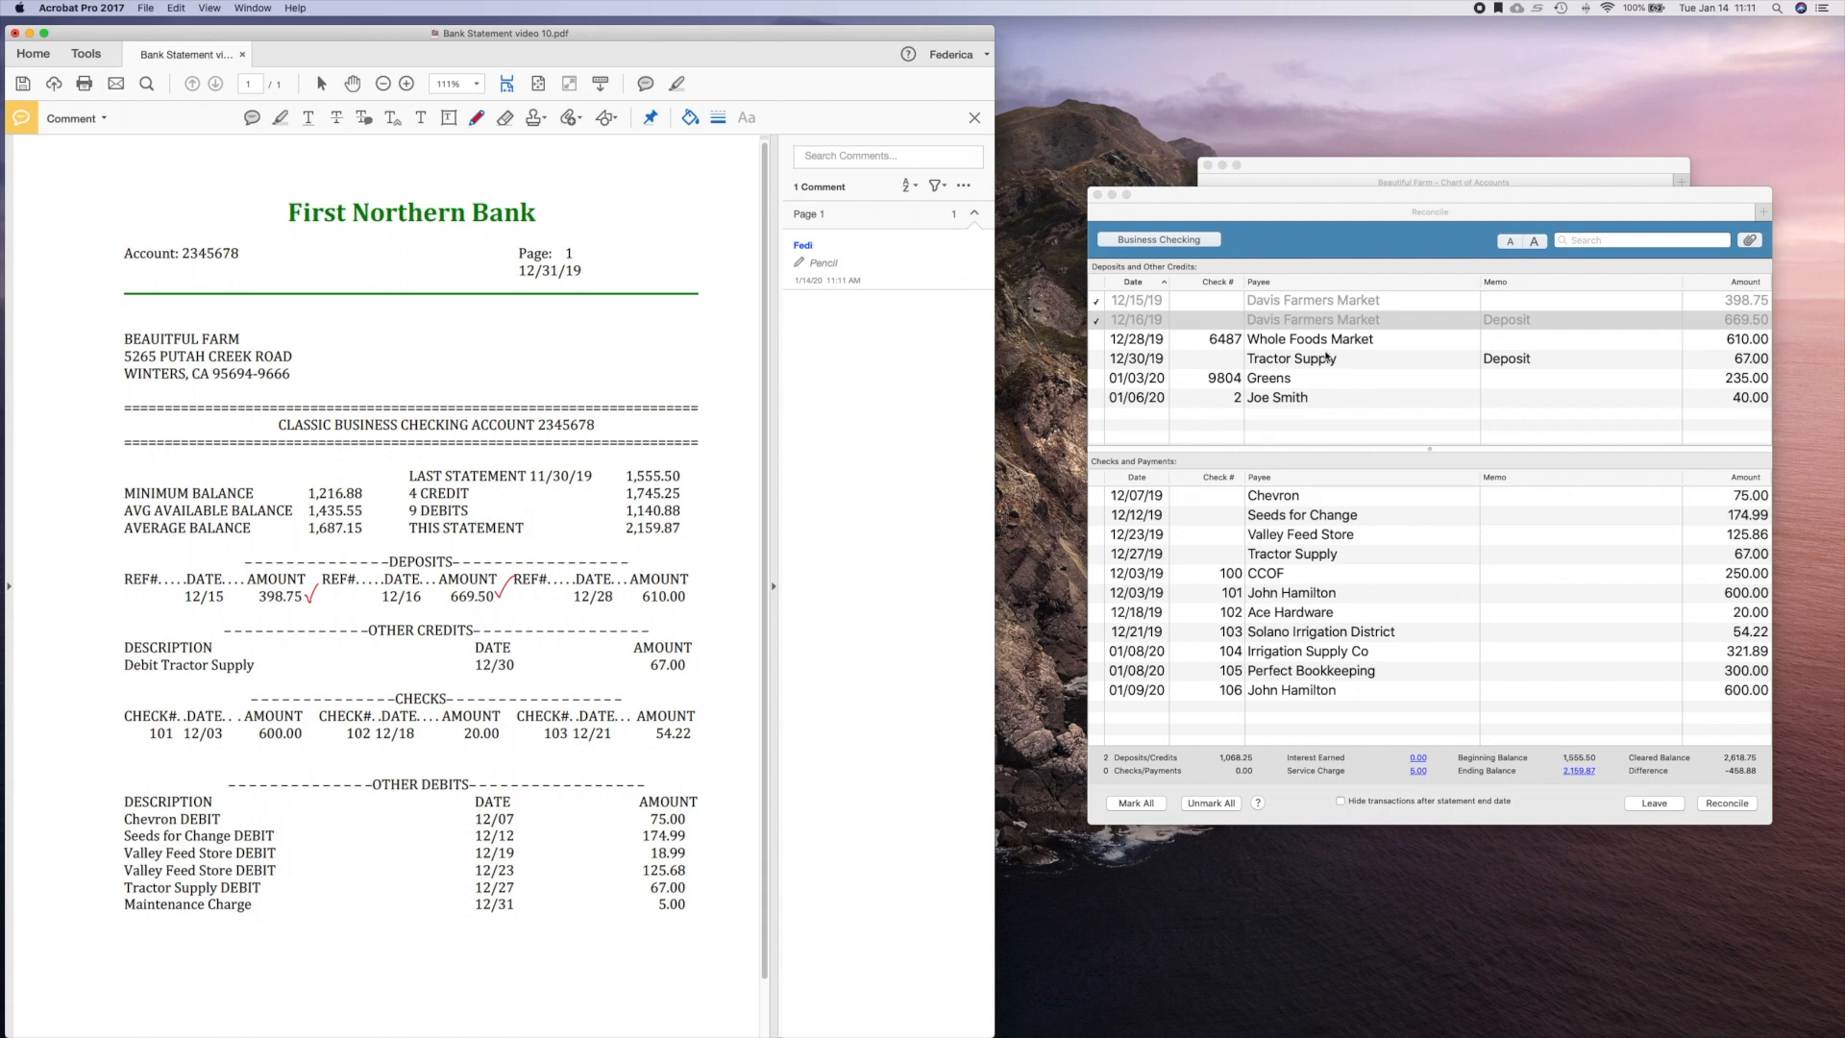
- Mark the 610.00 Whole Foods Market deposit and 67.00 Tractor Supply credit as cleared, and pencil check marks beside both on the PDF statement
left_click(1097, 340)
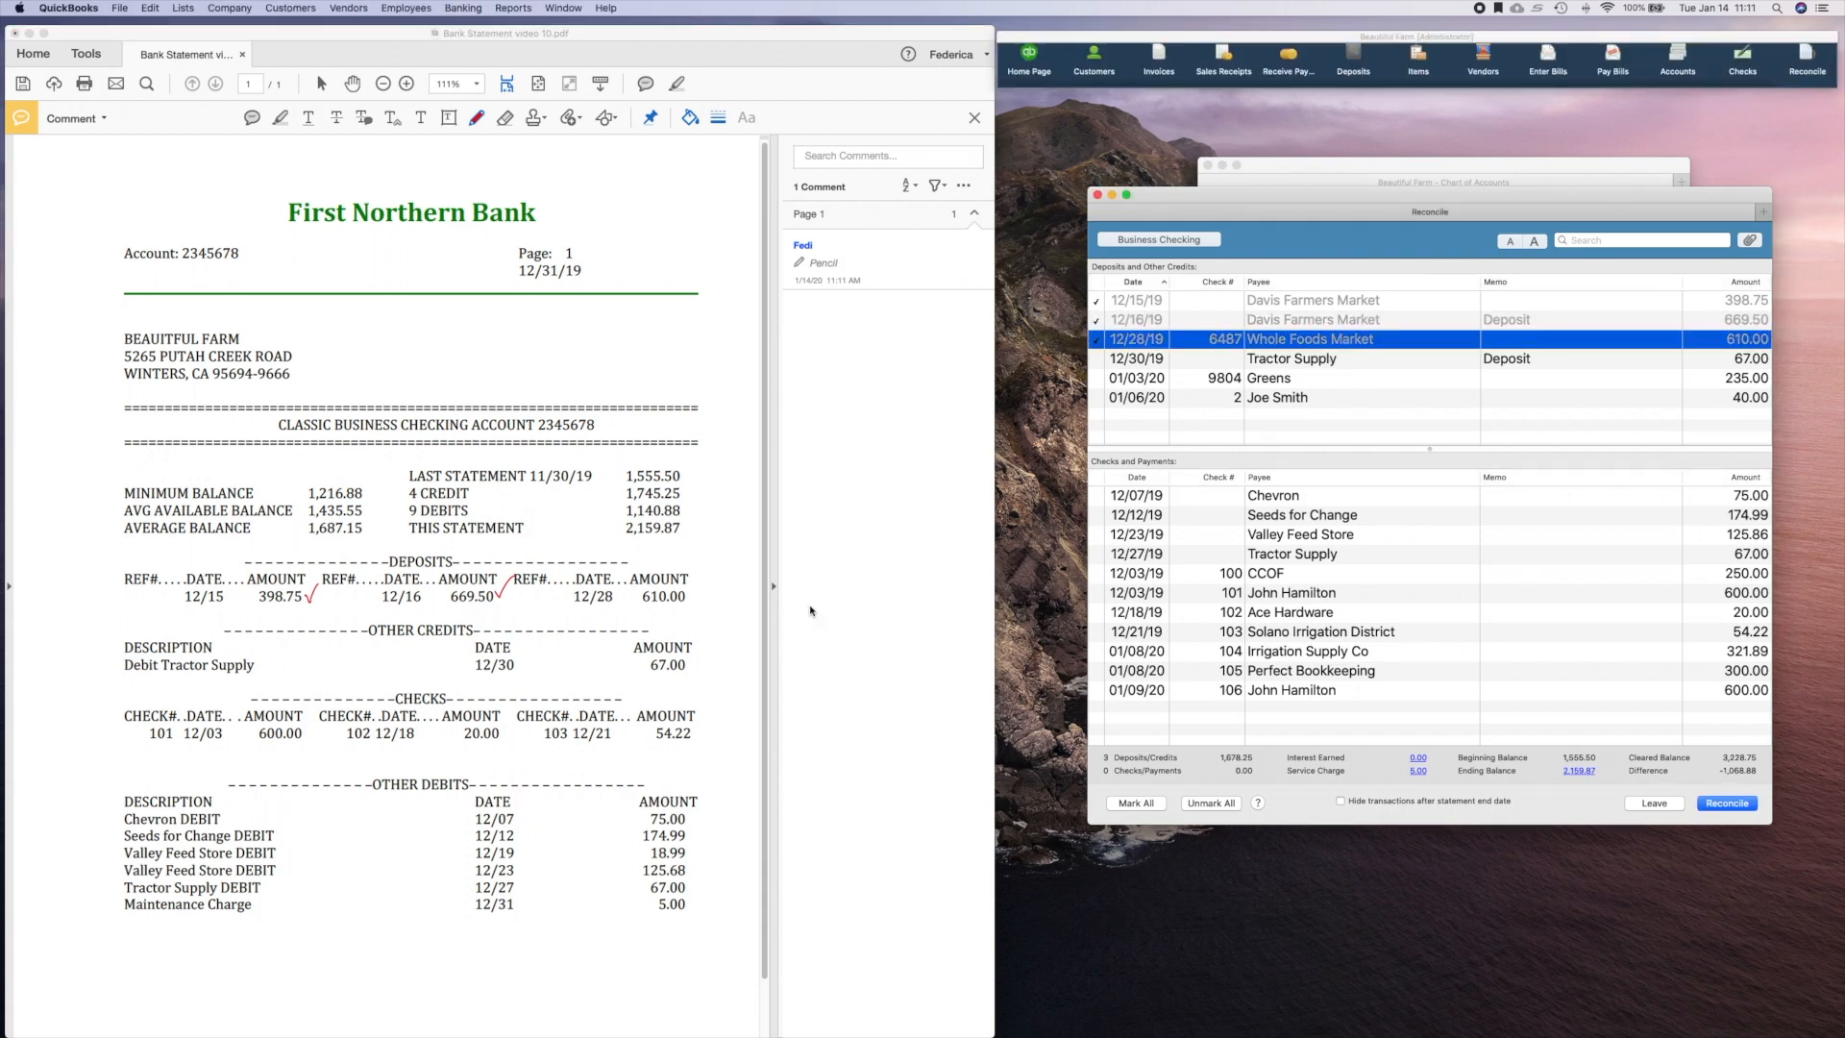
left_click(692, 598)
left_click_drag(692, 598, 702, 580)
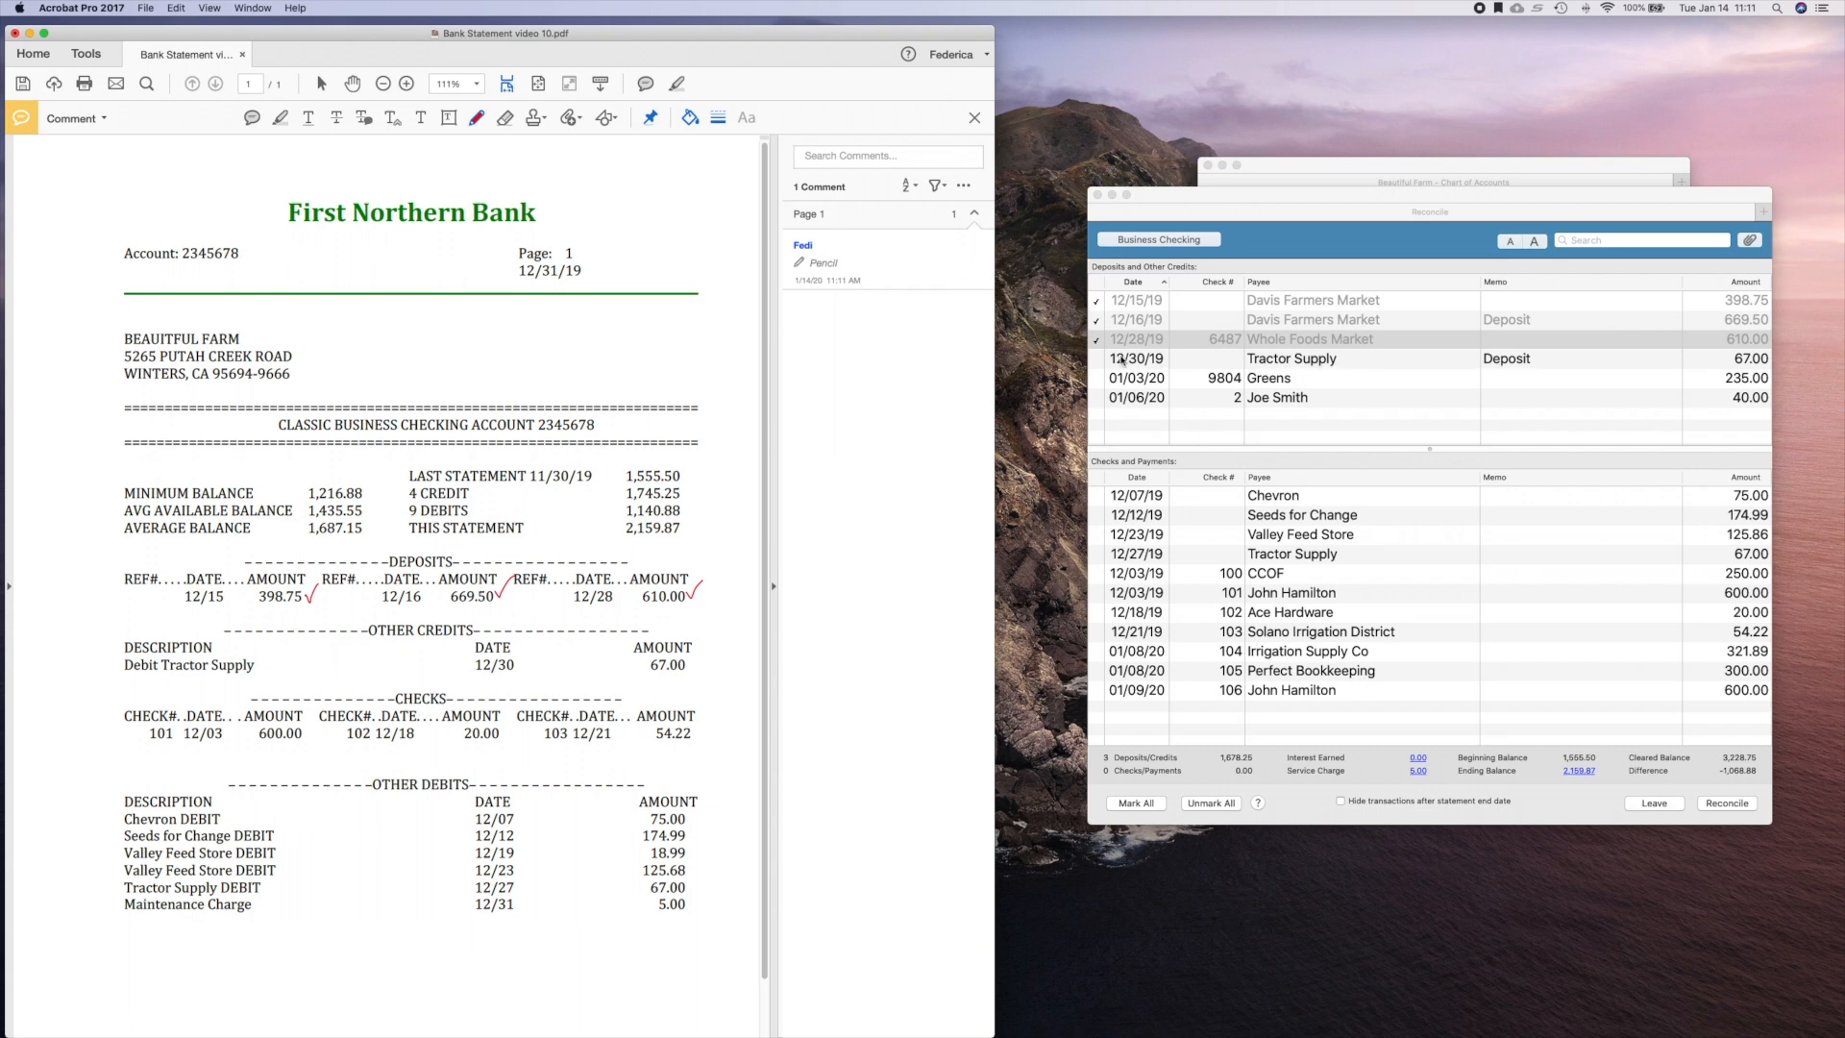
left_click(1097, 359)
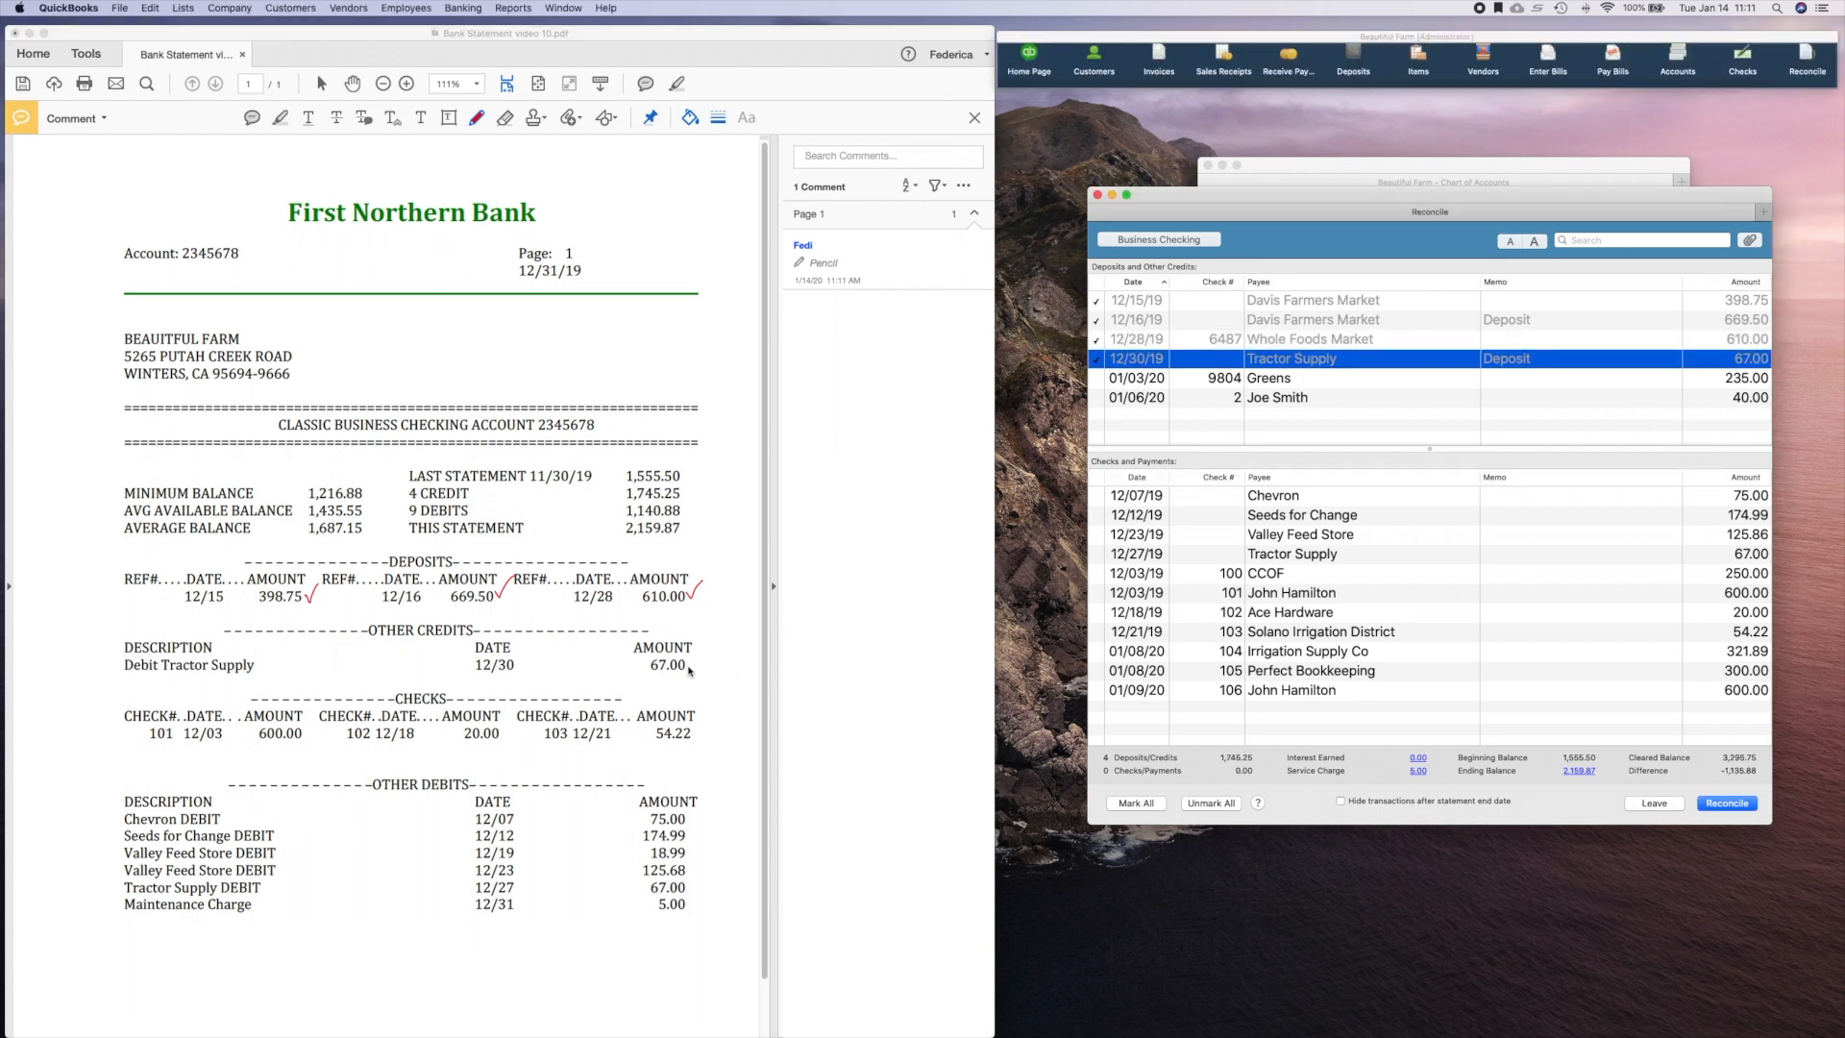
left_click(689, 673)
left_click_drag(686, 659, 709, 645)
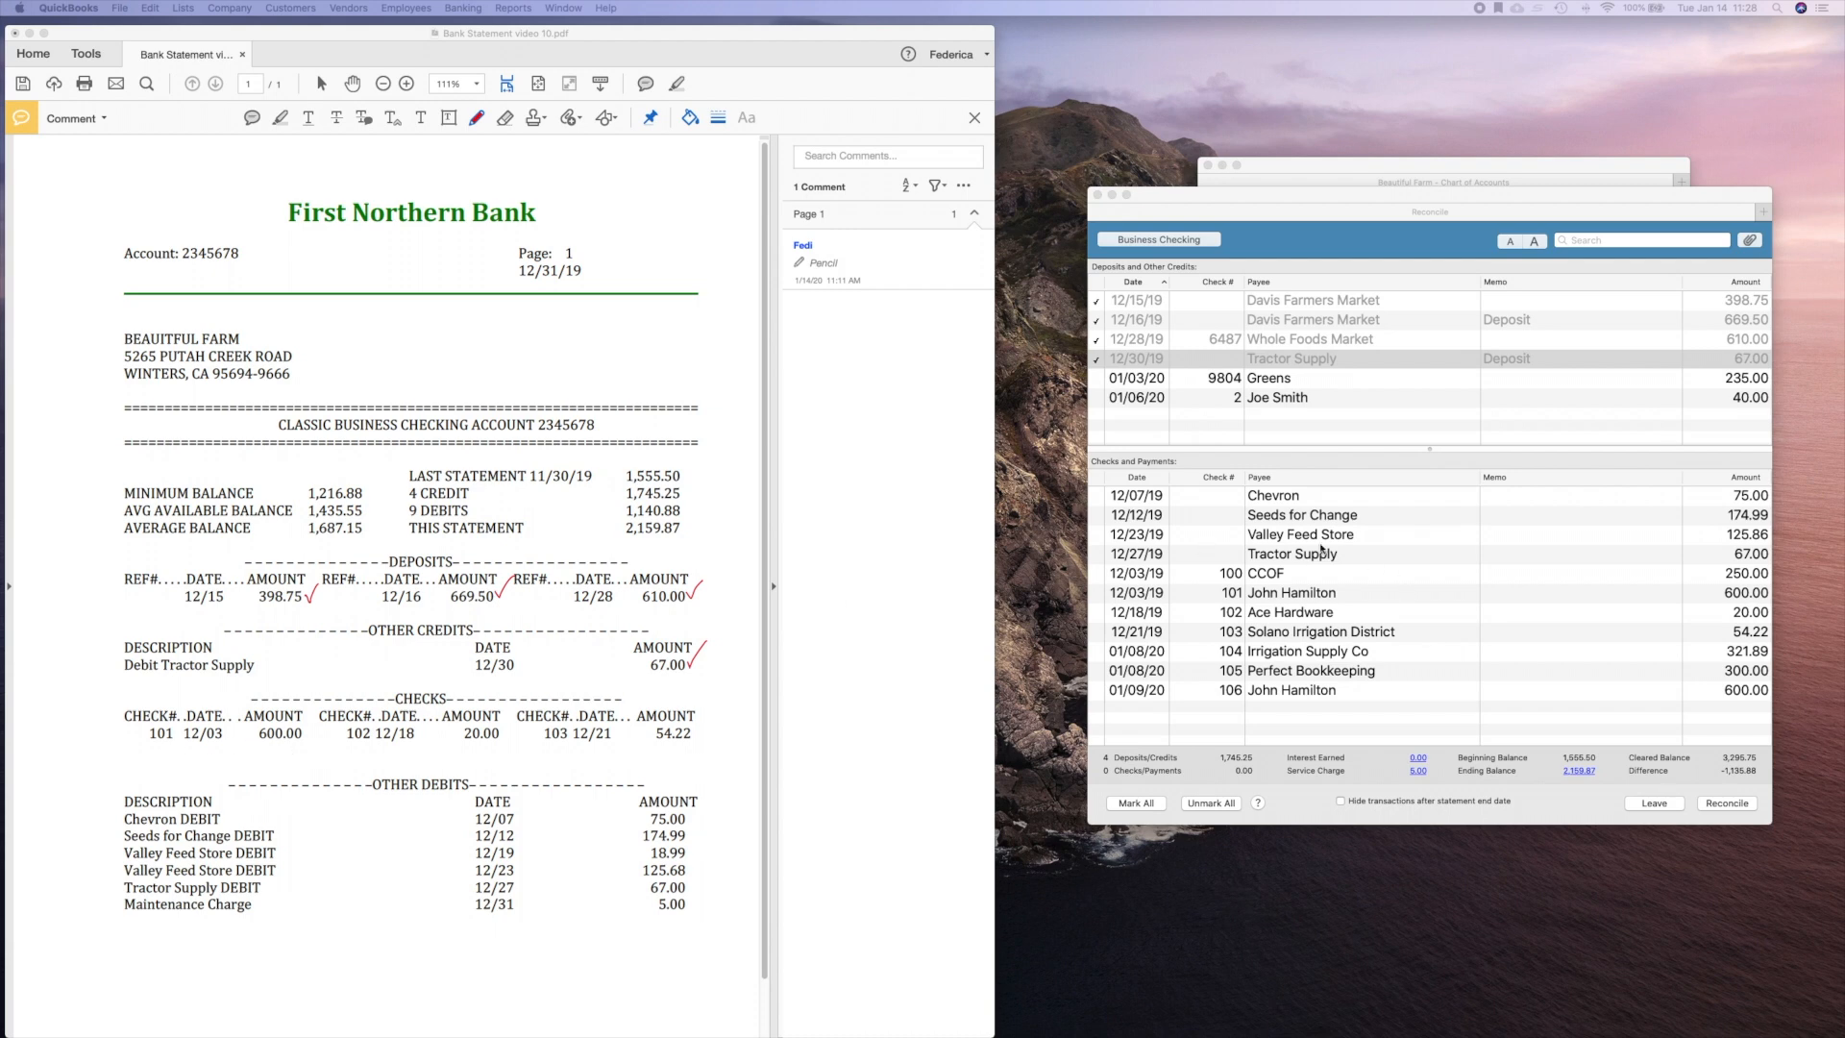
- Mark check 101 for 600.00 as cleared and pencil a check mark beside it on the PDF statement
left_click(1098, 594)
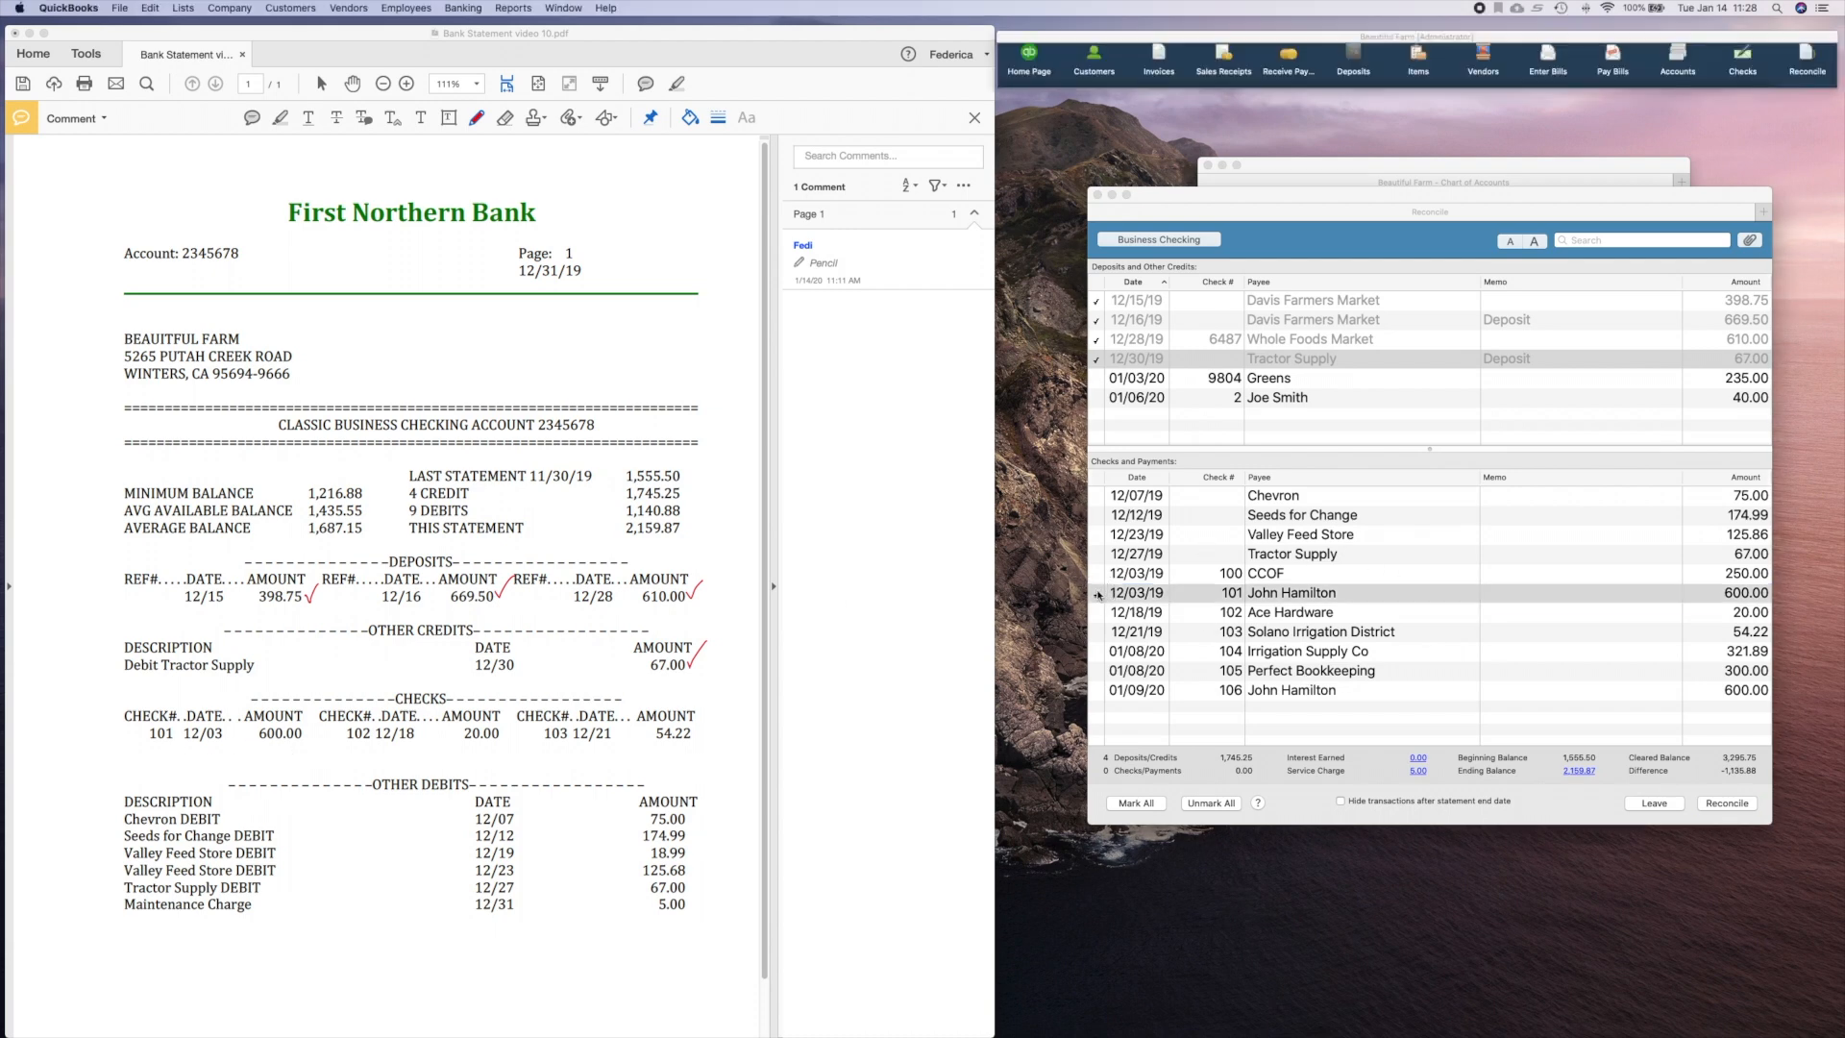
left_click(1098, 594)
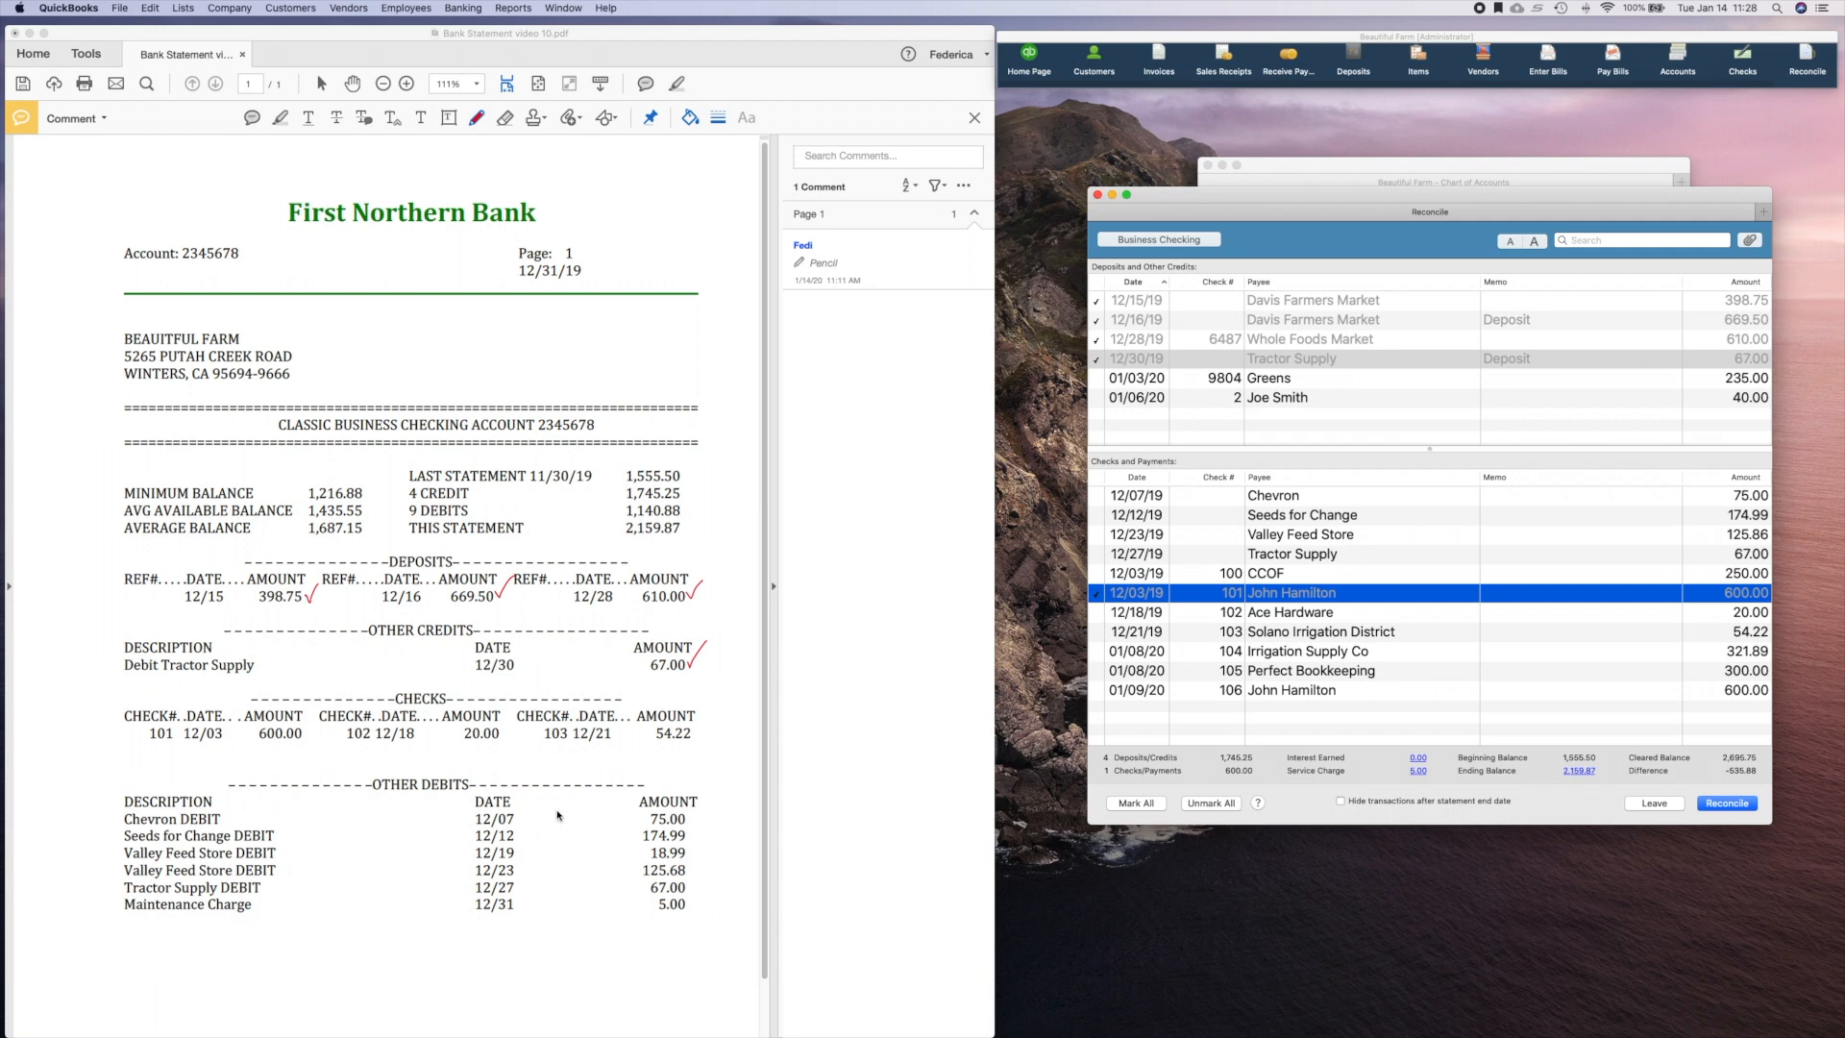
left_click(314, 736)
left_click_drag(301, 731, 318, 723)
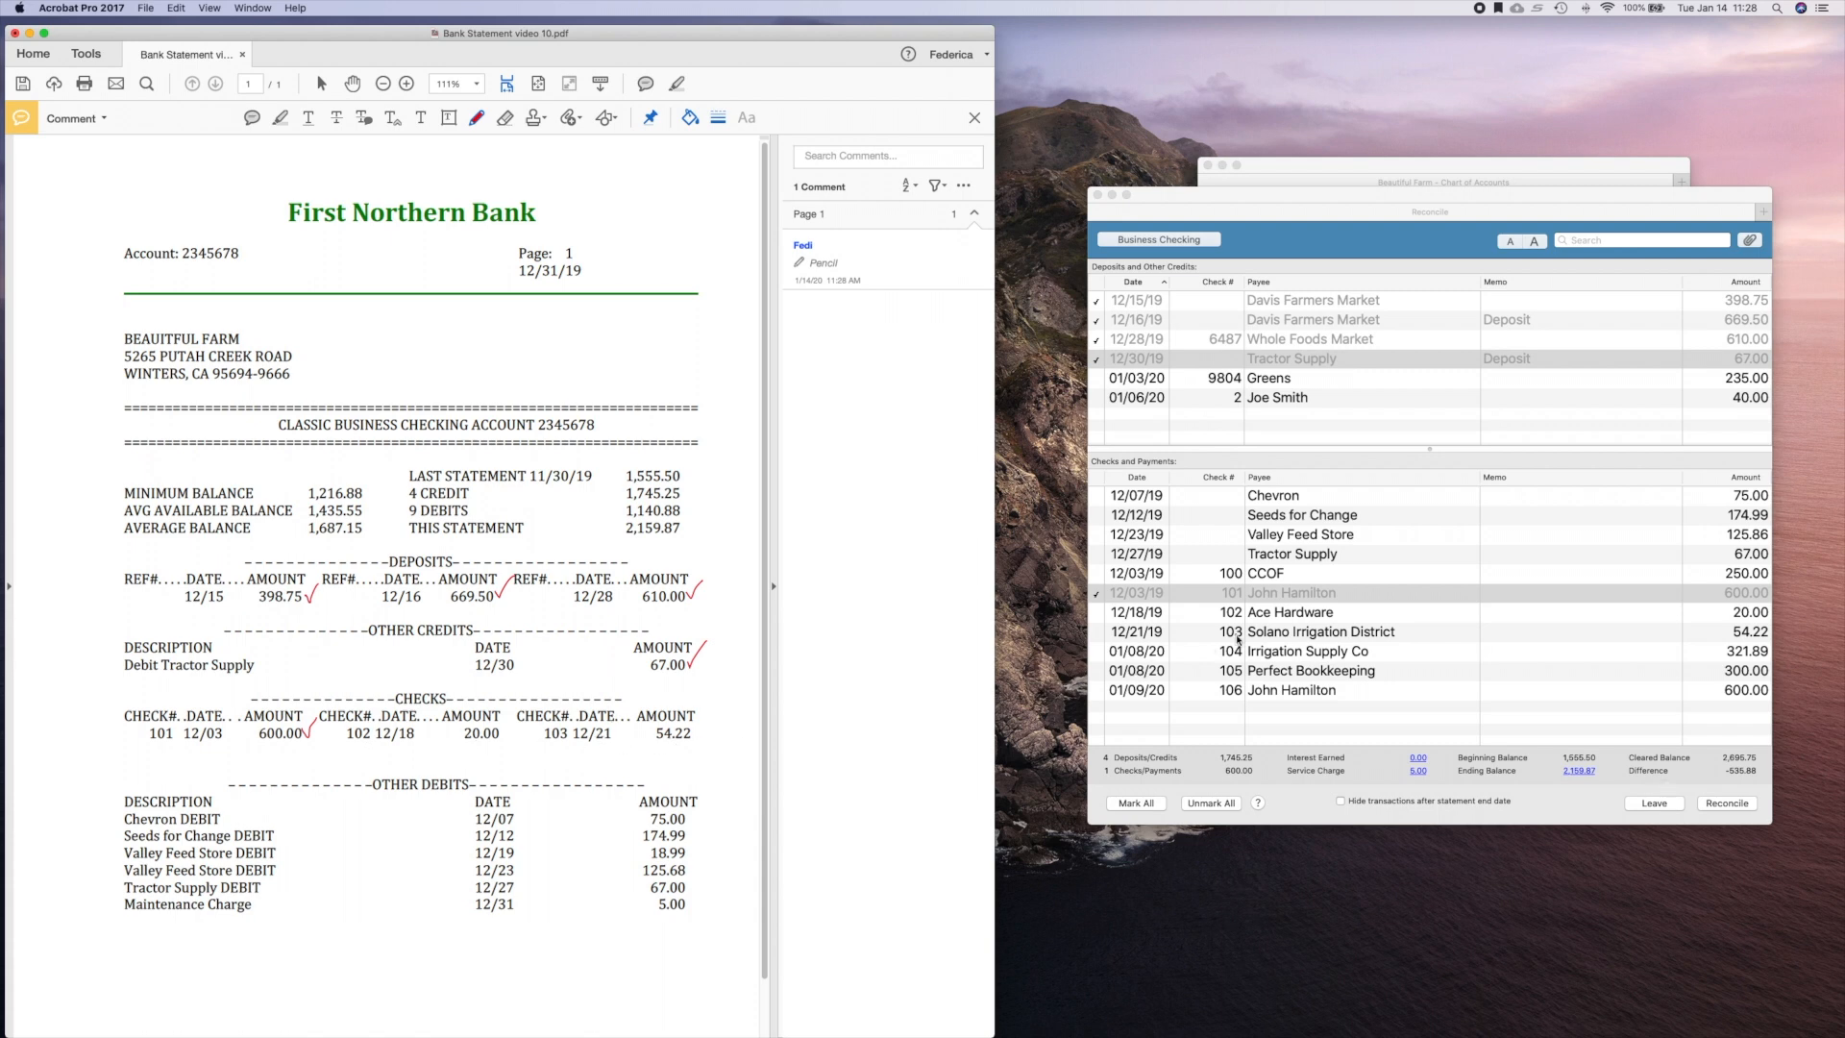
- Mark checks 102 for 20.00 and 103 for 54.22 as cleared and pencil check marks beside both on the PDF statement
left_click(1099, 613)
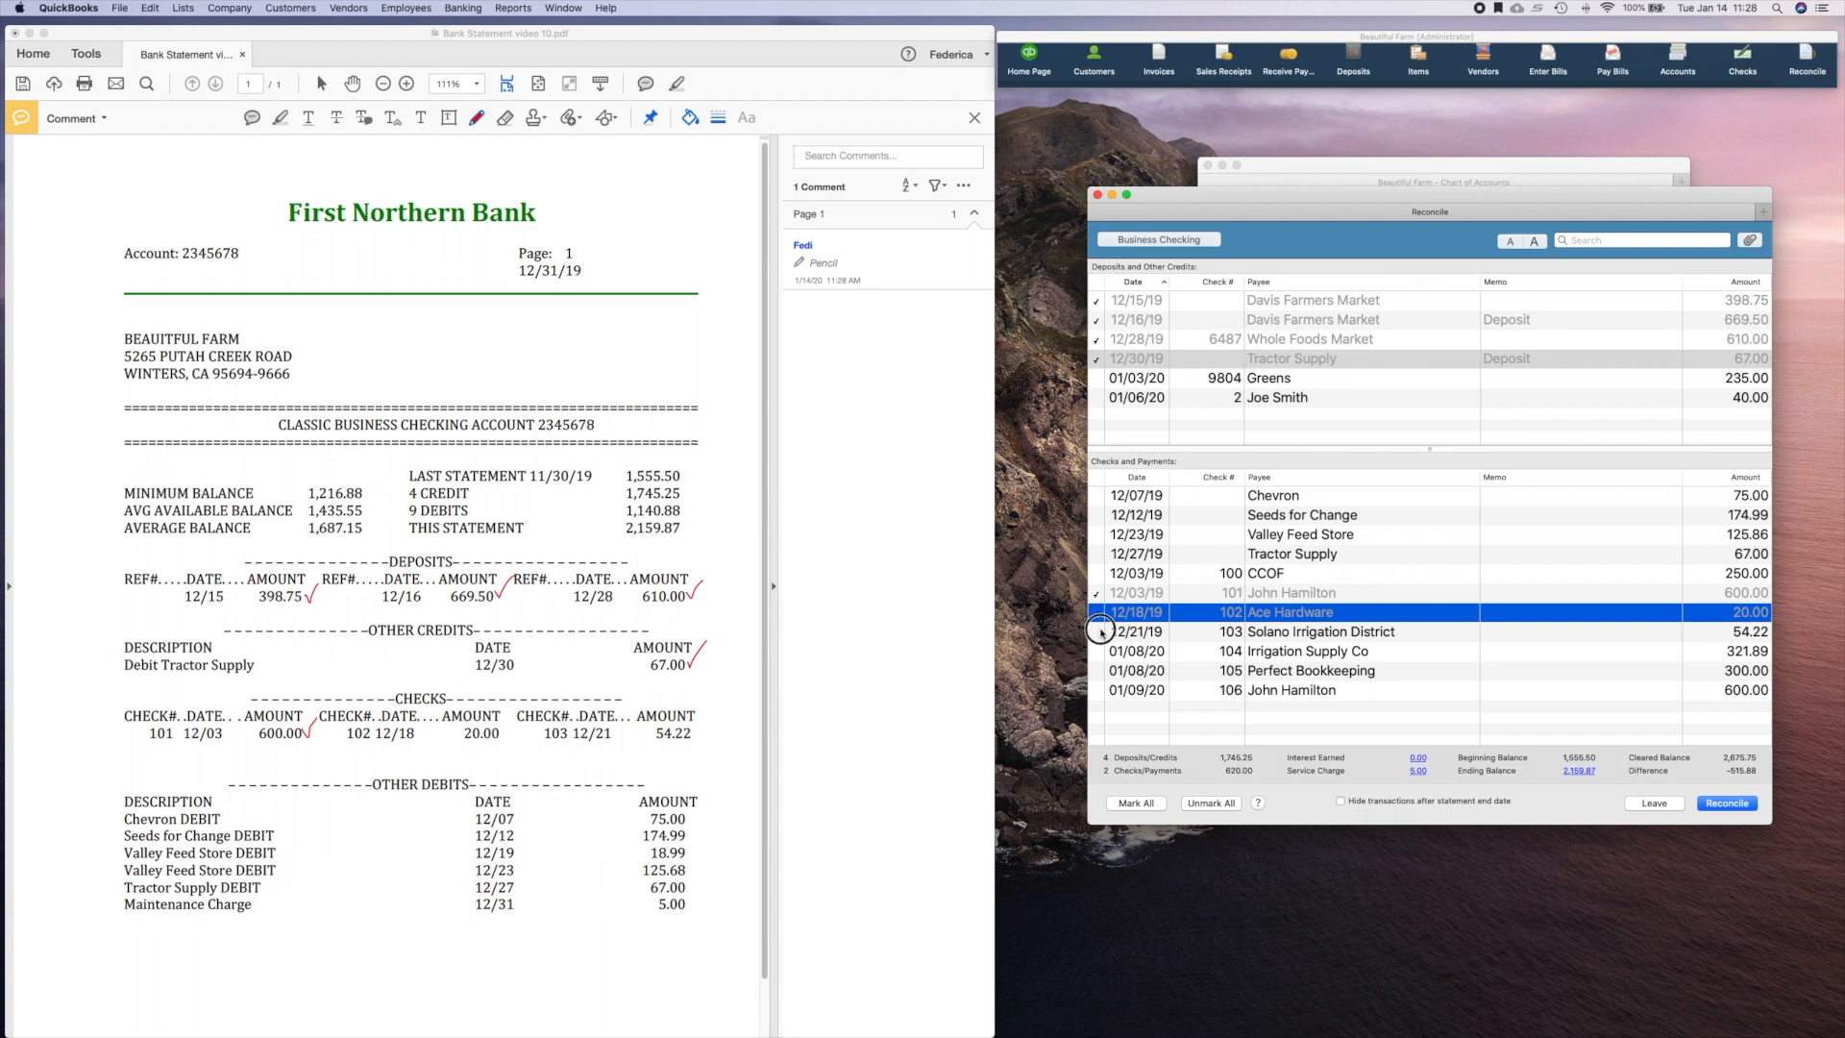
left_click(1099, 632)
left_click(505, 736)
left_click_drag(499, 727, 520, 712)
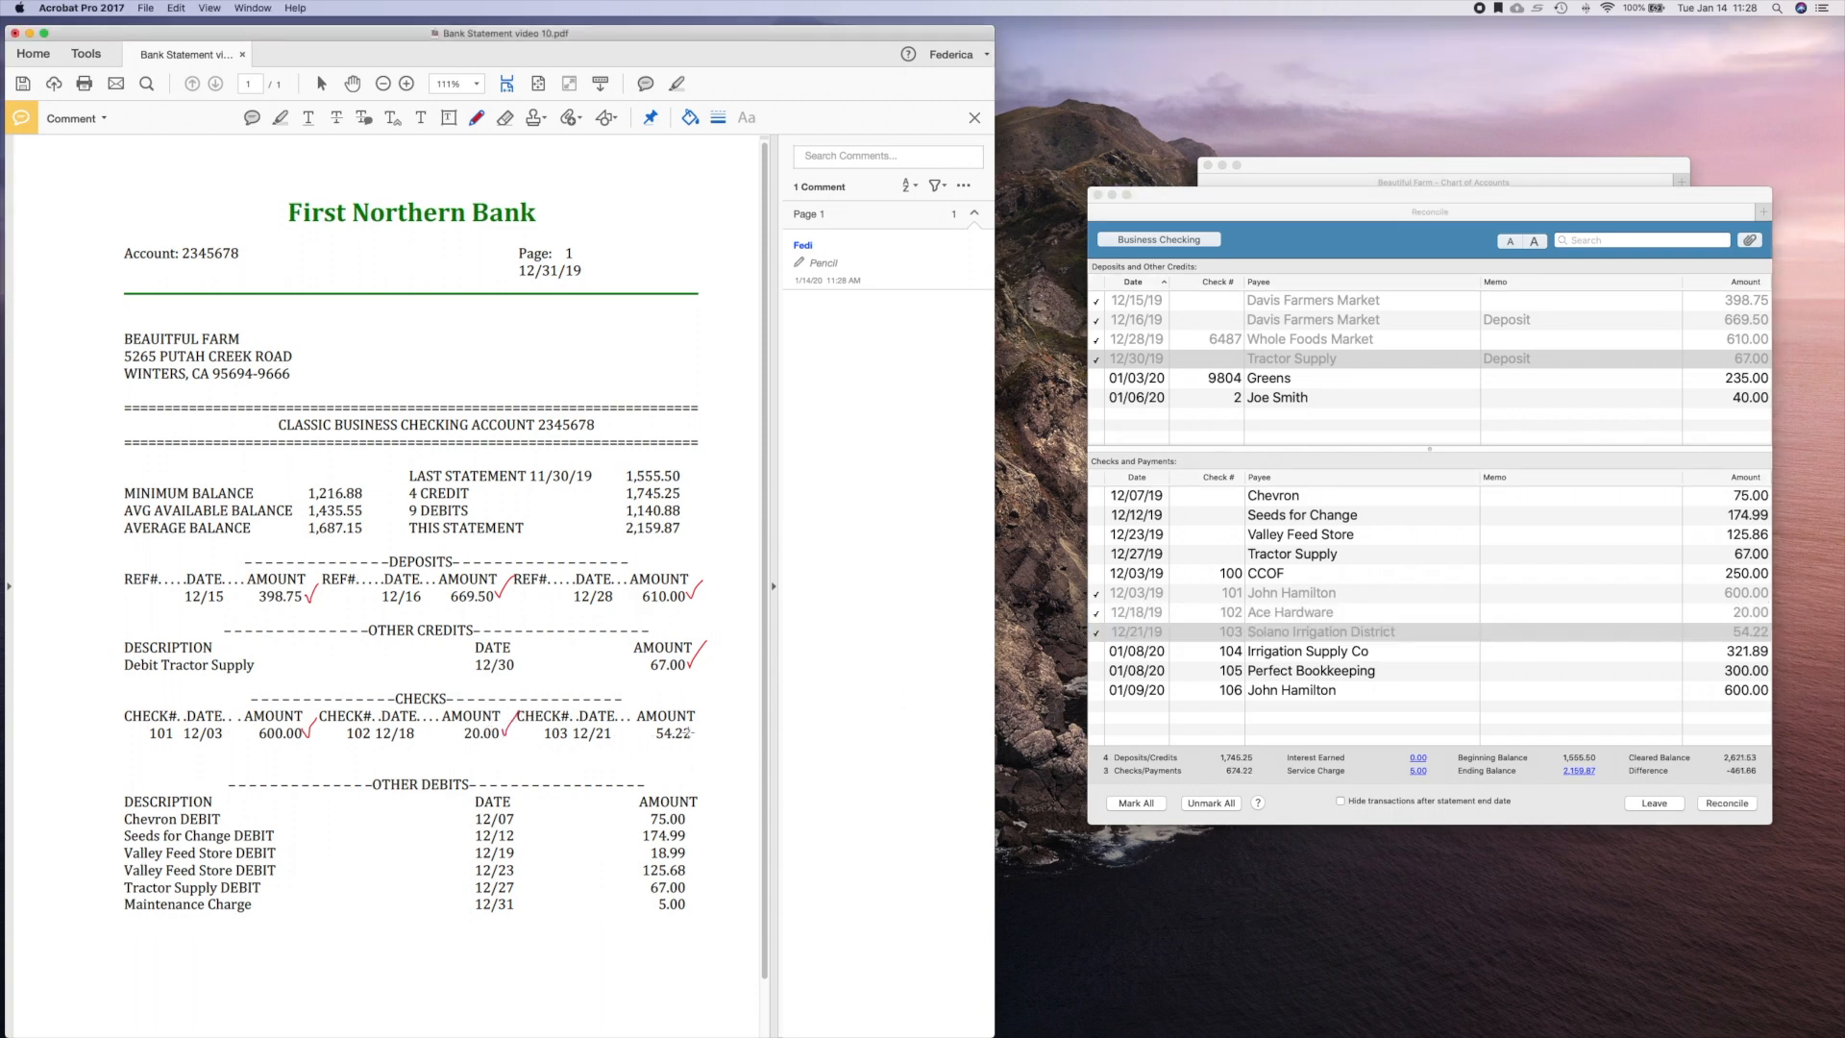
left_click_drag(688, 727, 715, 713)
- Mark the Chevron 75.00 and Seeds for Change 174.99 payments as cleared and pencil check marks beside both debits on the PDF statement
left_click(1097, 496)
left_click_drag(688, 812, 707, 808)
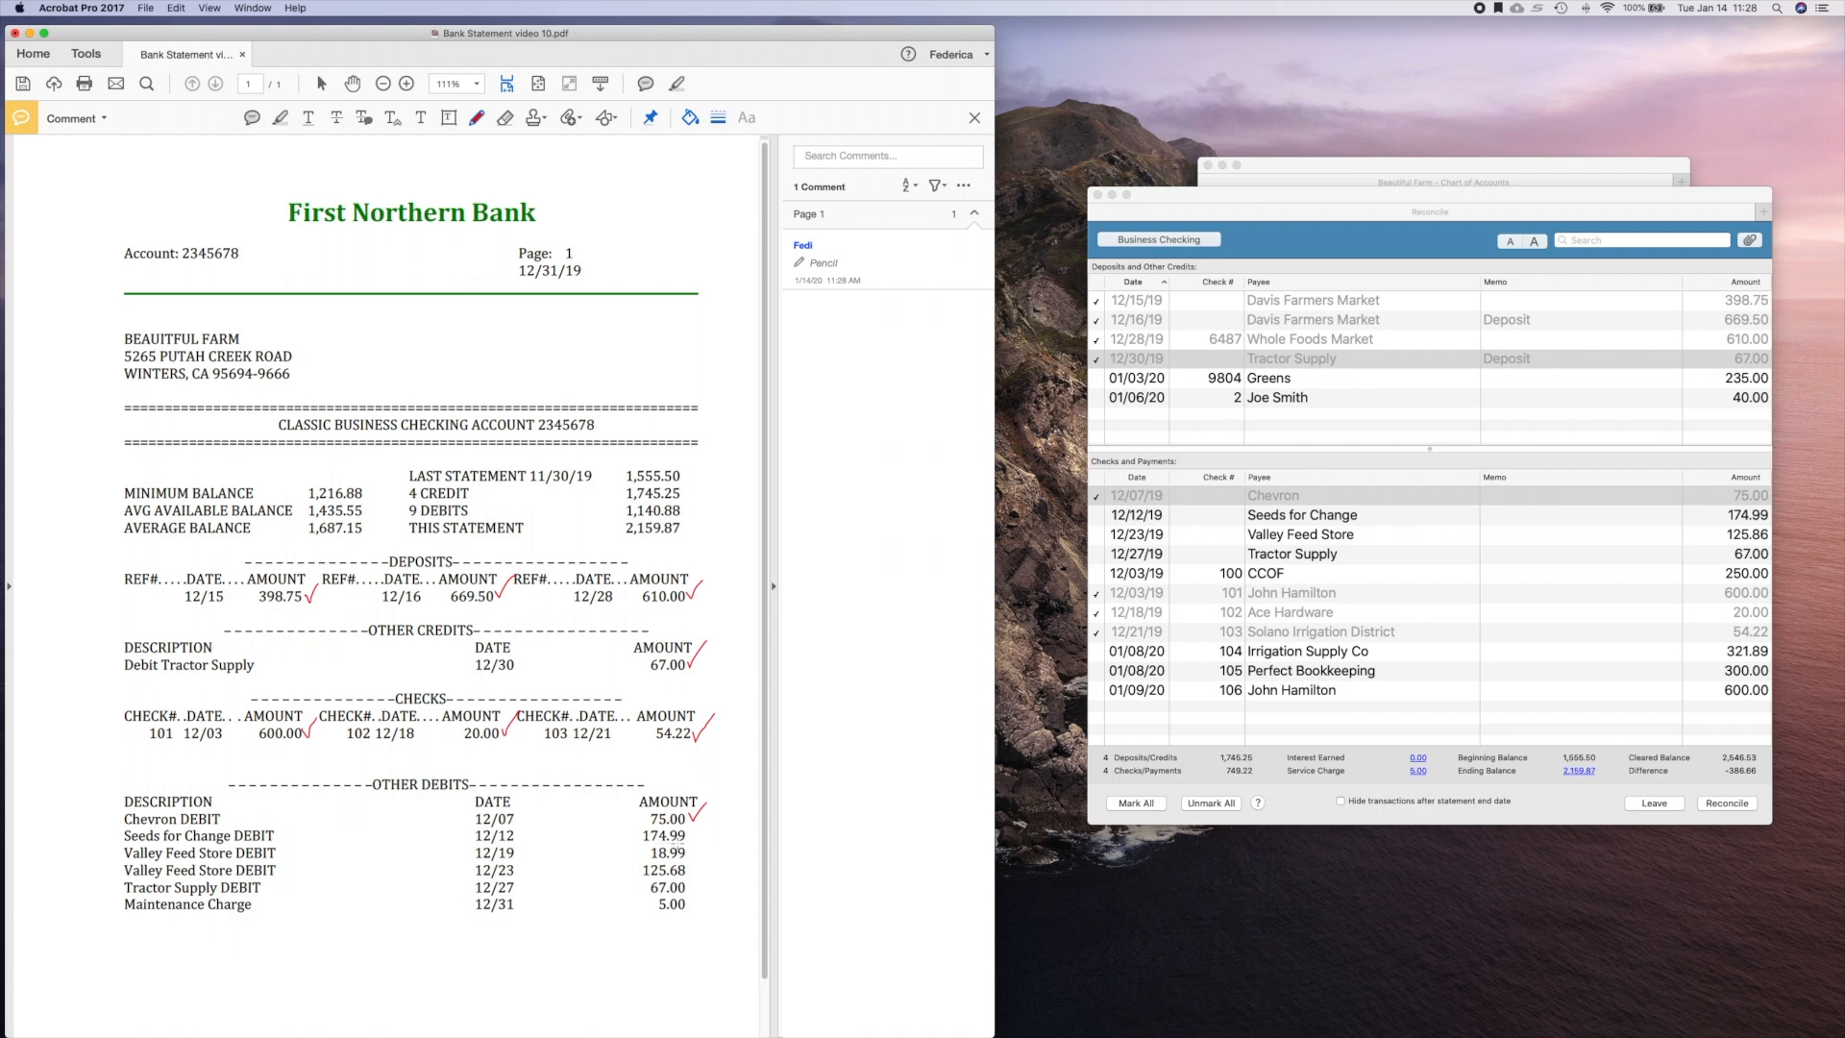
left_click(1097, 515)
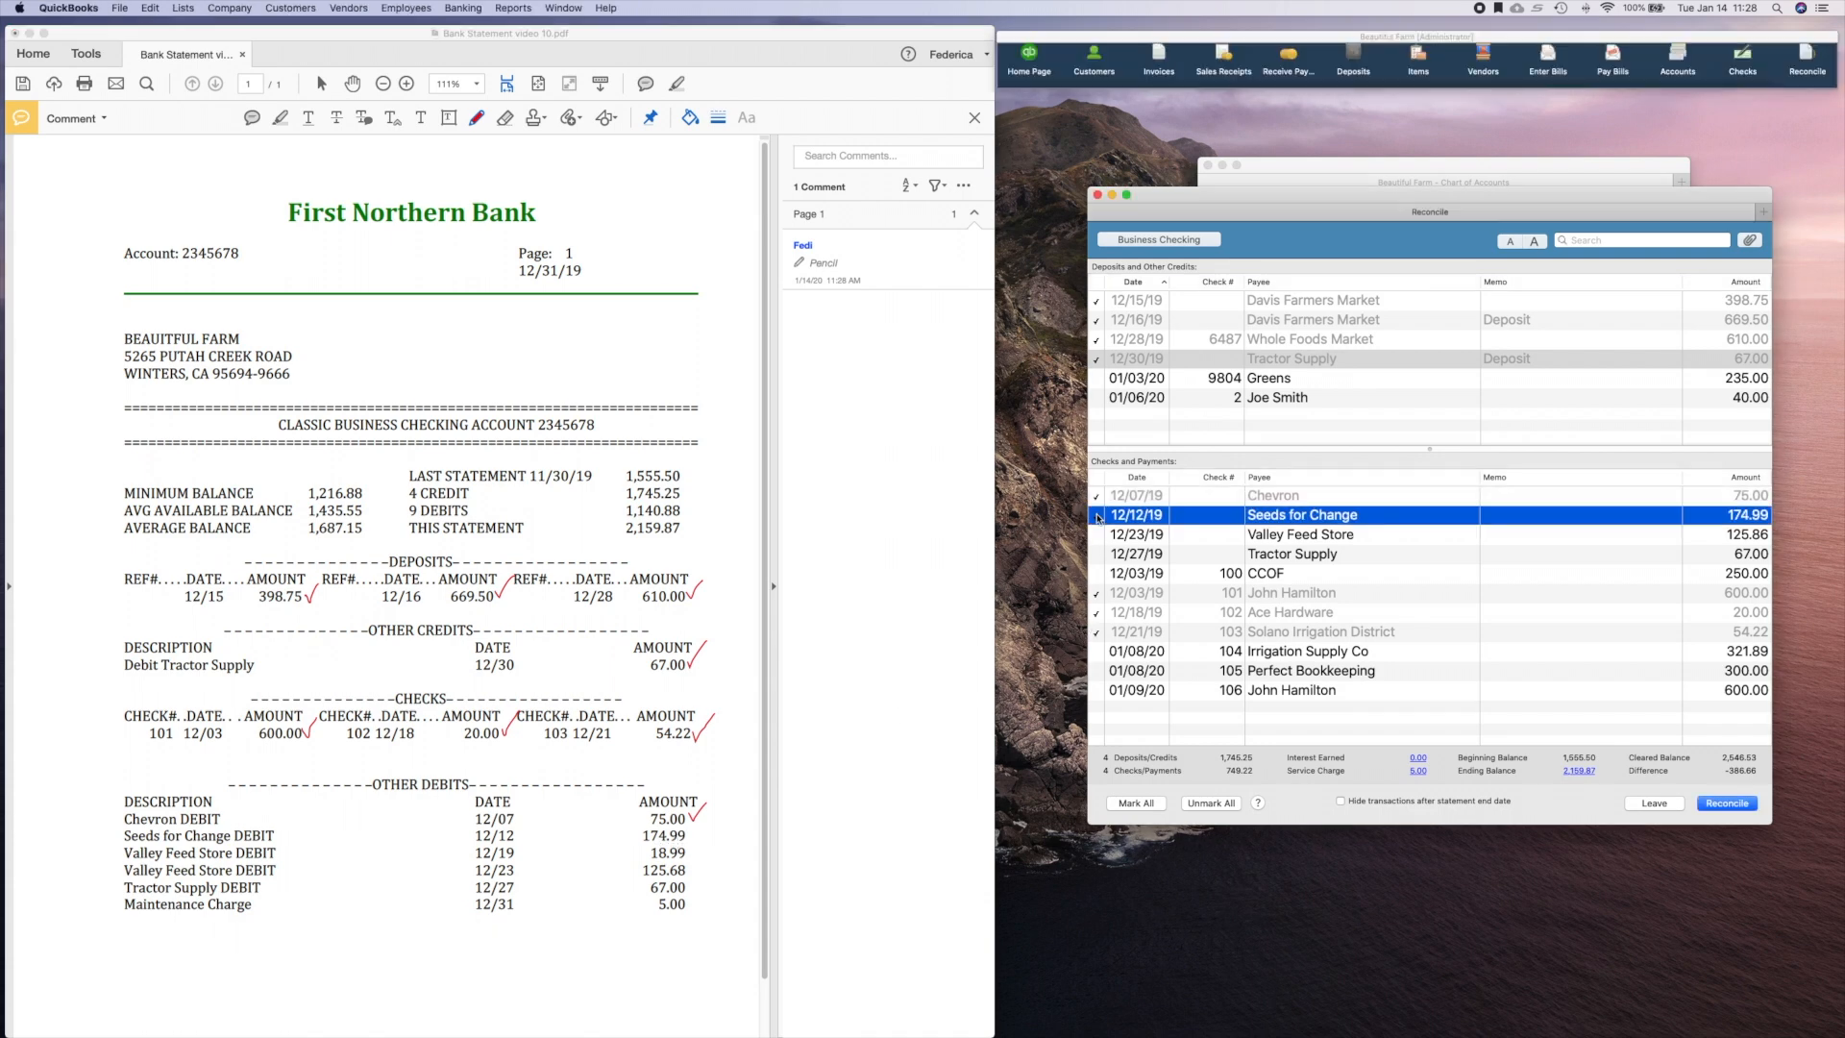
left_click(692, 839)
left_click_drag(694, 843, 708, 823)
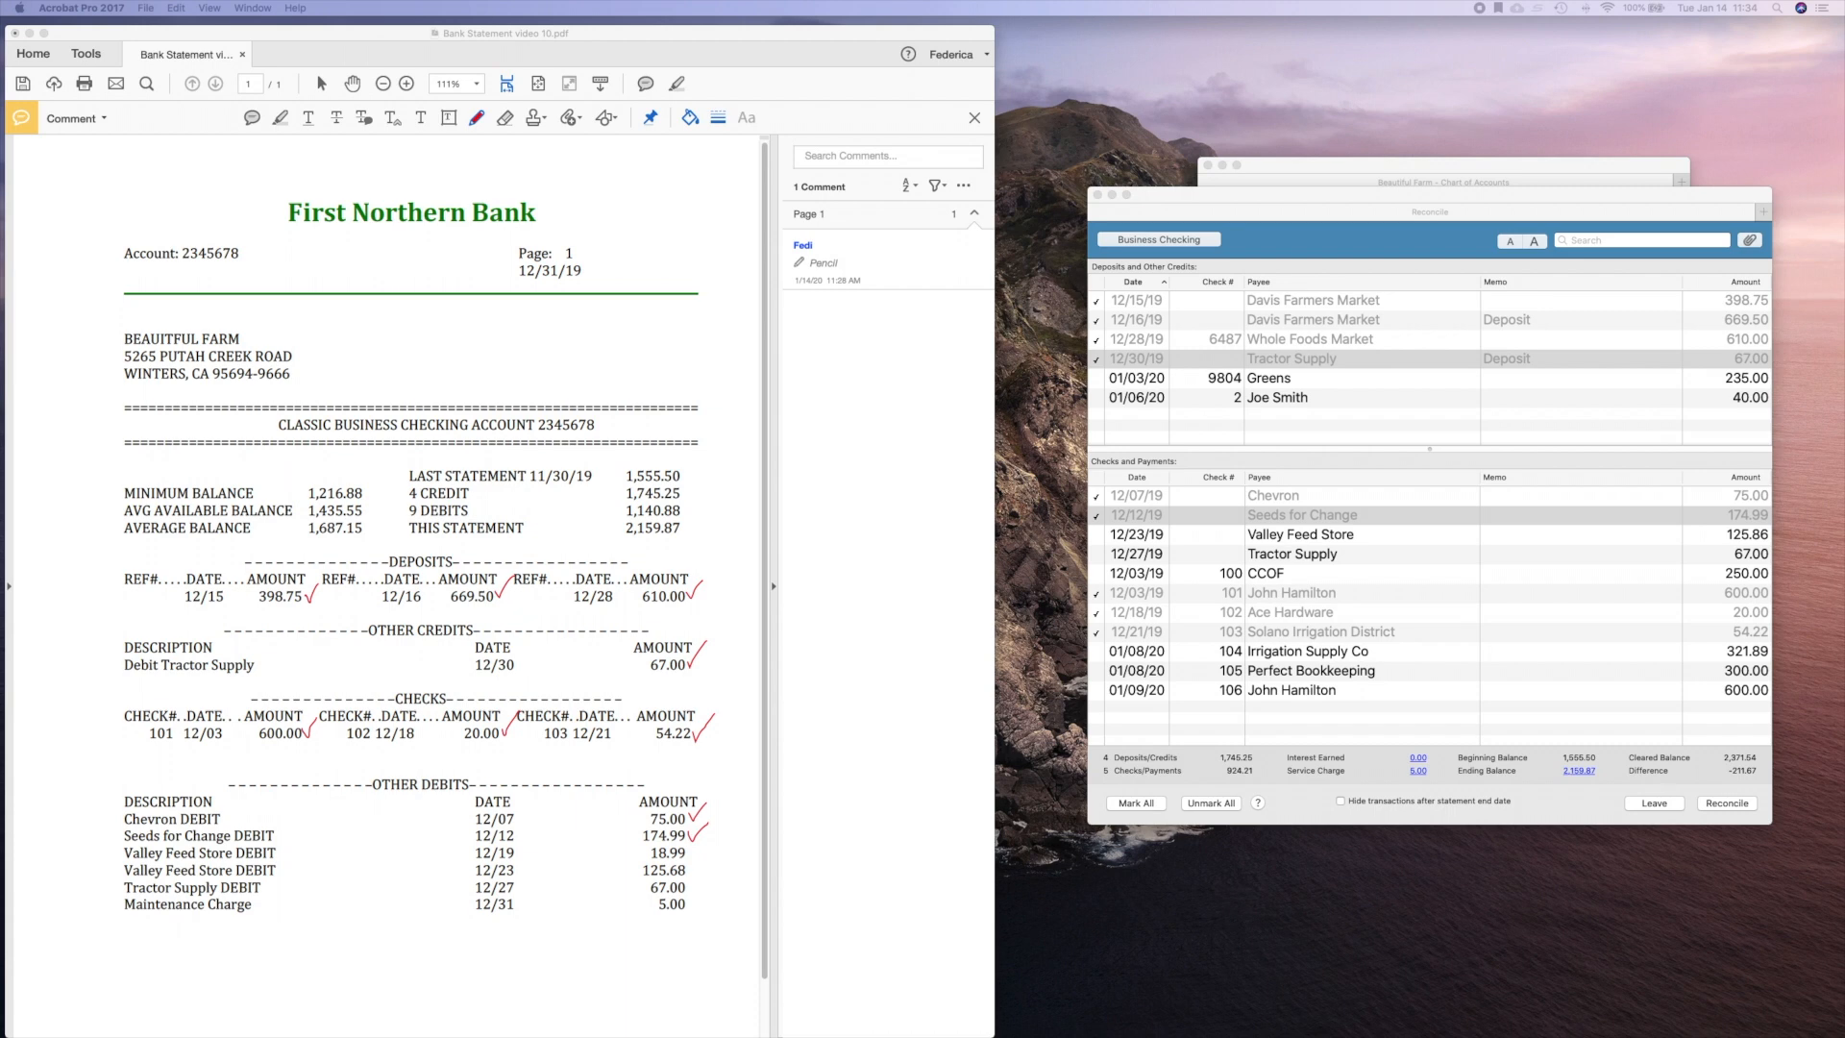
- Create a Business Checking check without a number, dated 12/19/19, payable to Valley Feed Store for 18.99
left_click(1392, 198)
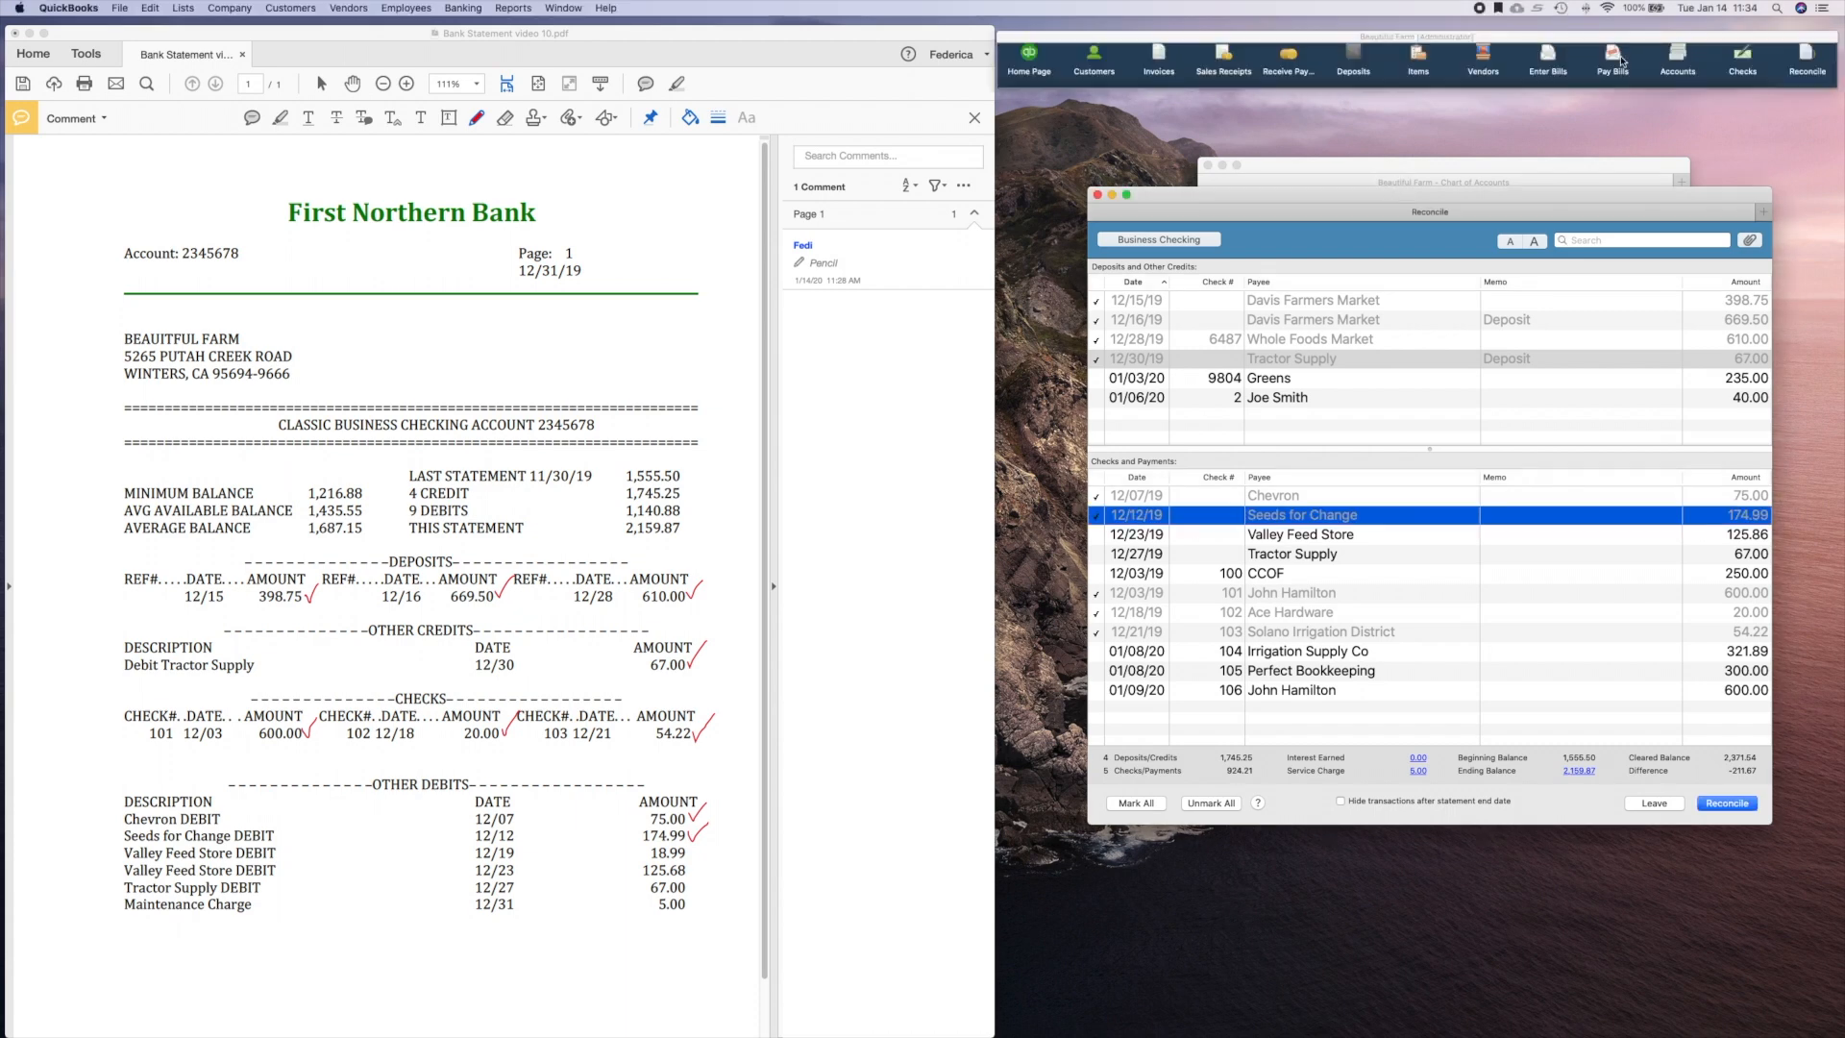
left_click(1743, 60)
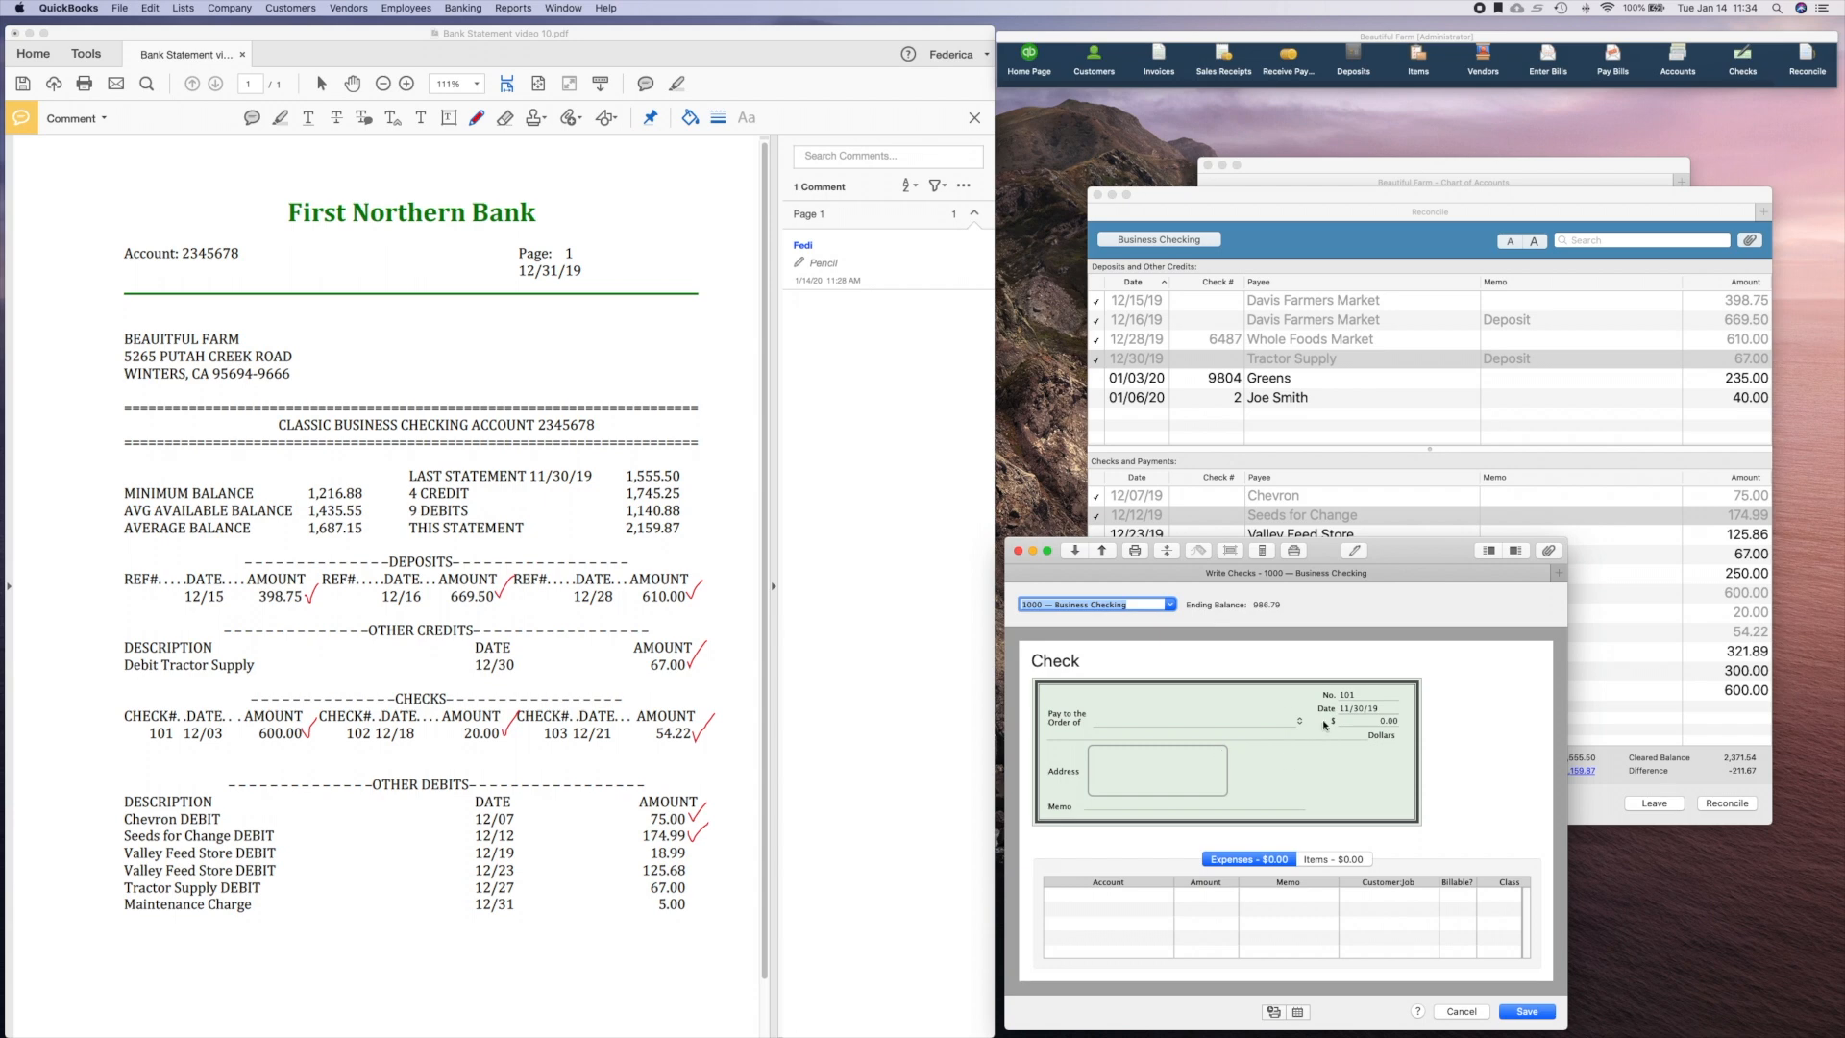
key("Tab")
key("BackSpace")
key("Tab")
type("1")
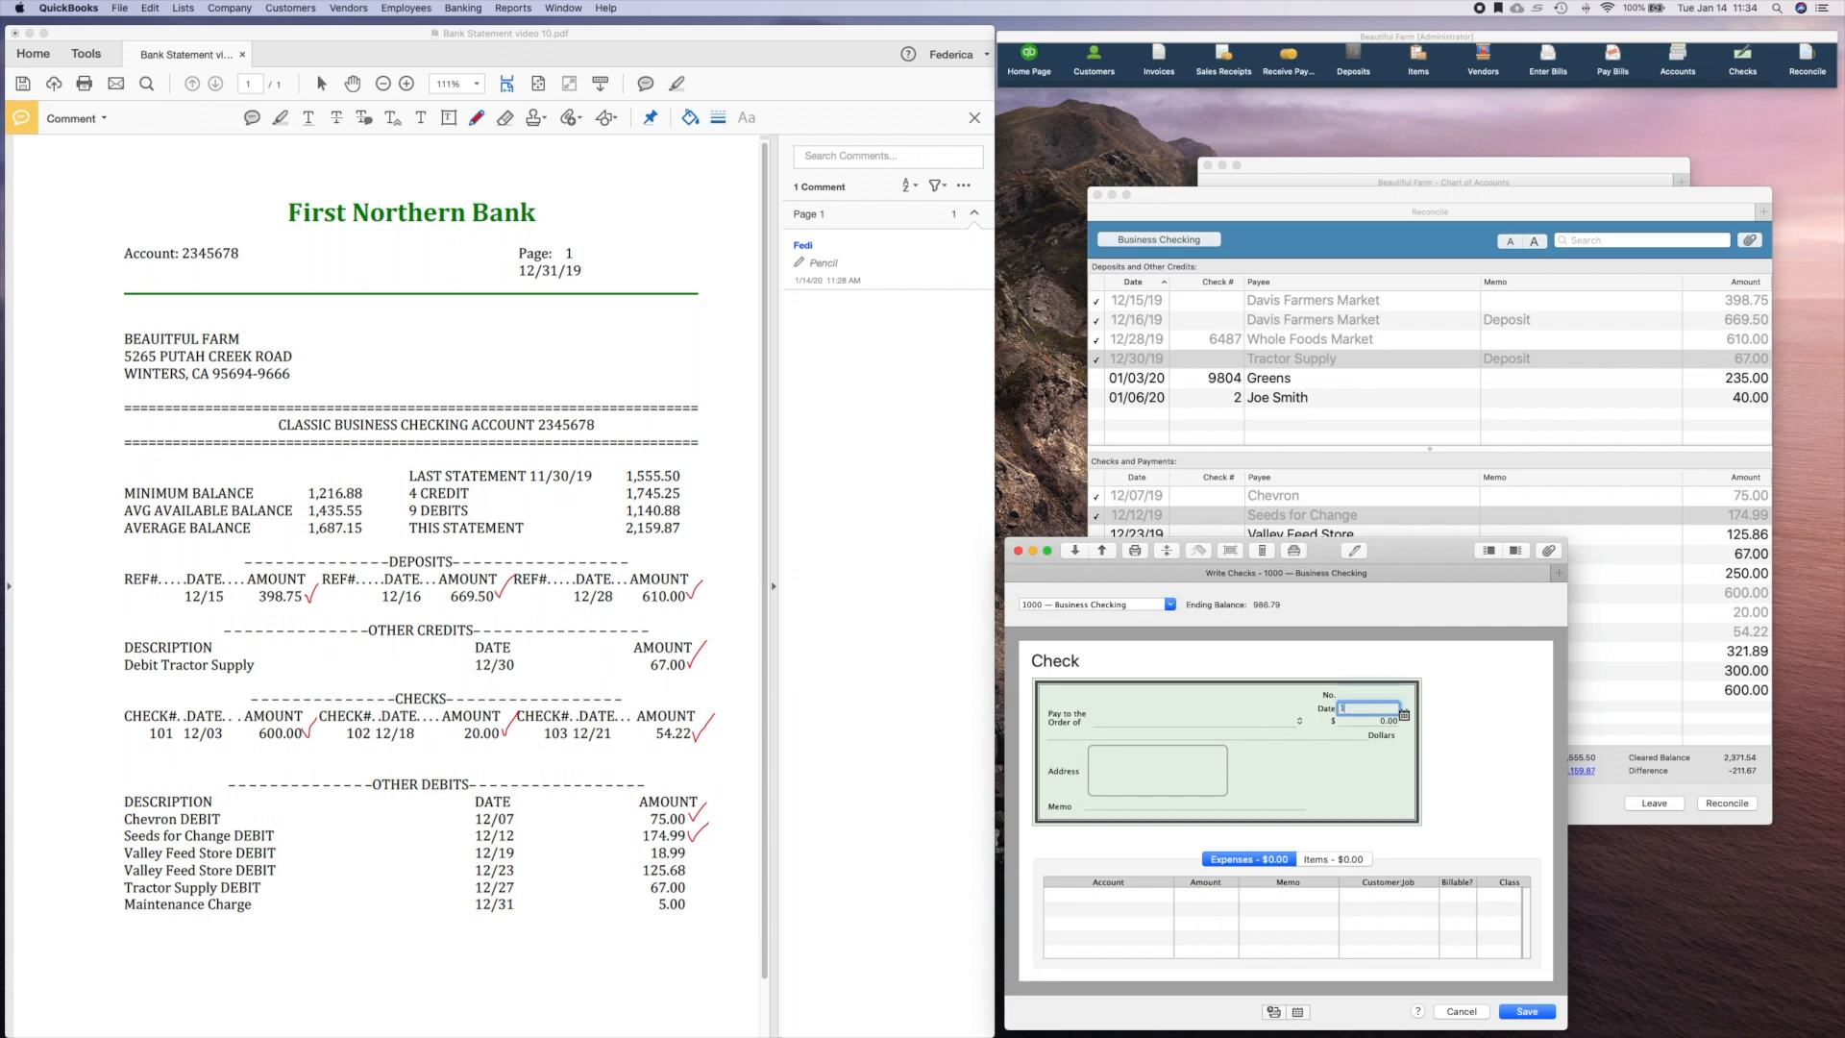
type("2/19/19")
key("Tab")
type("V")
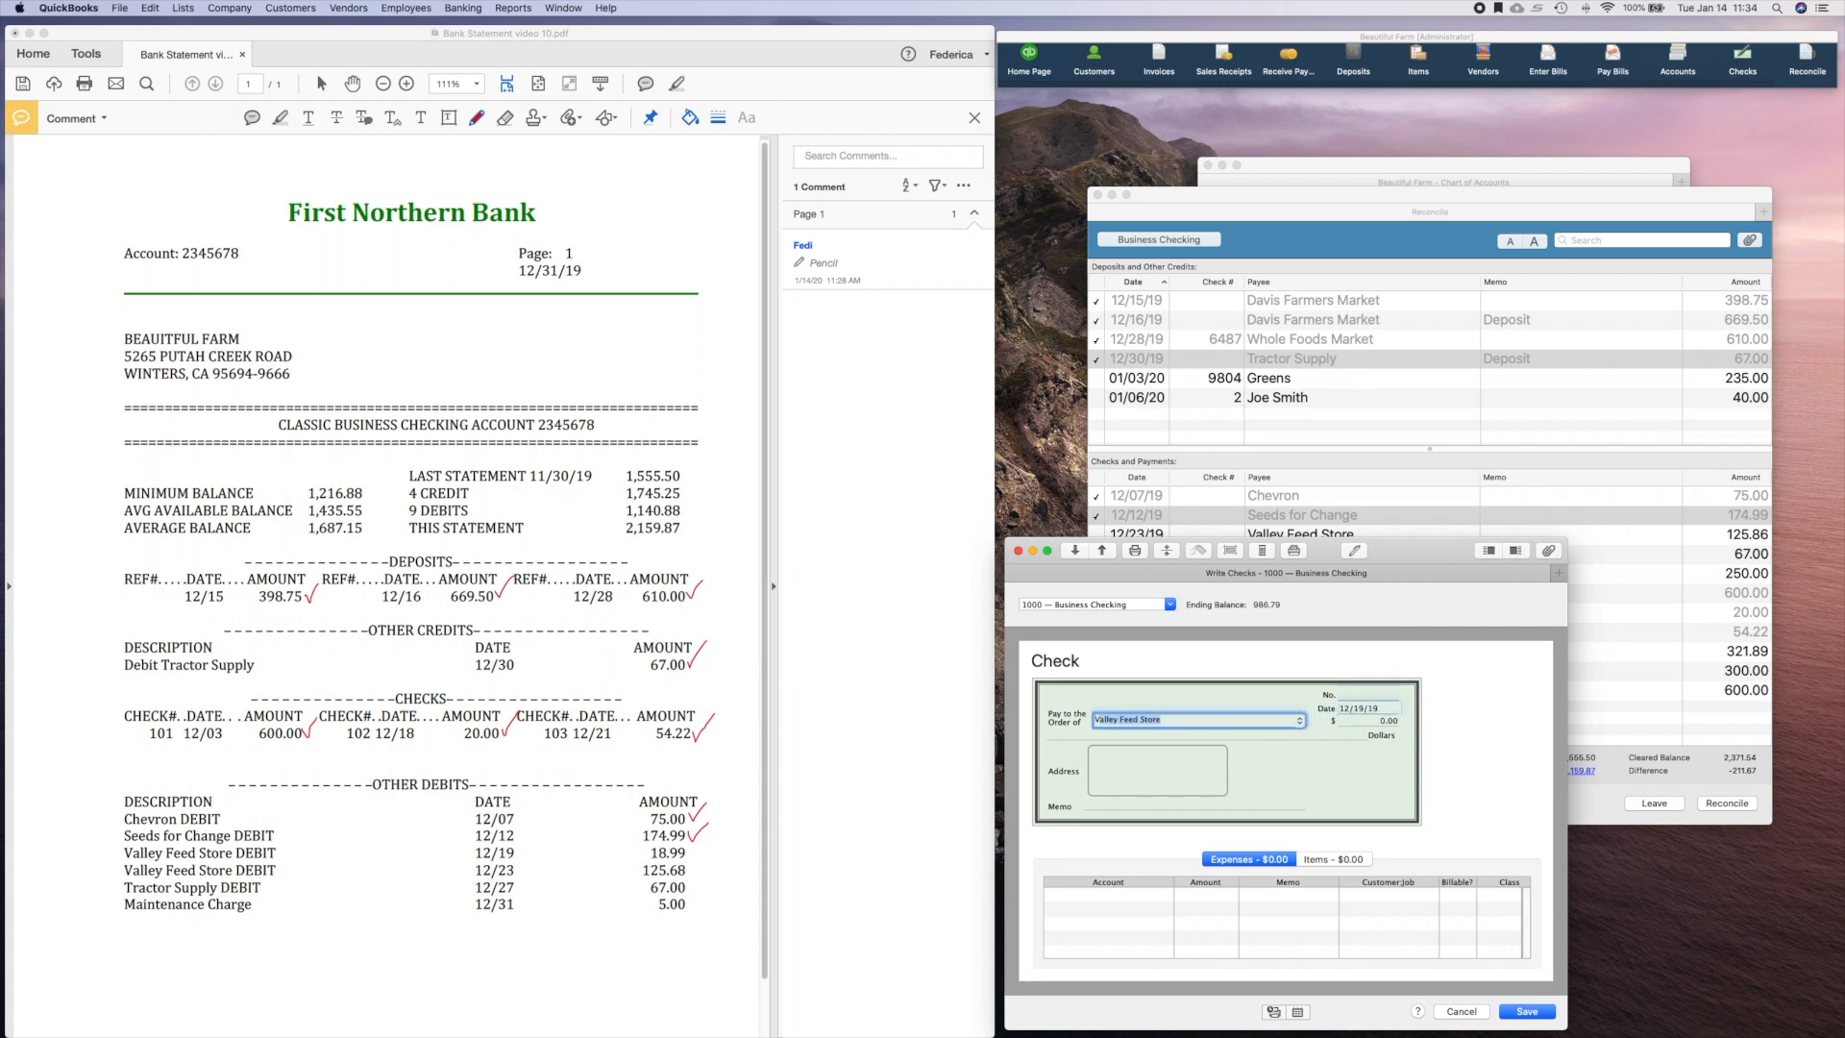
key("Tab")
type("18.99")
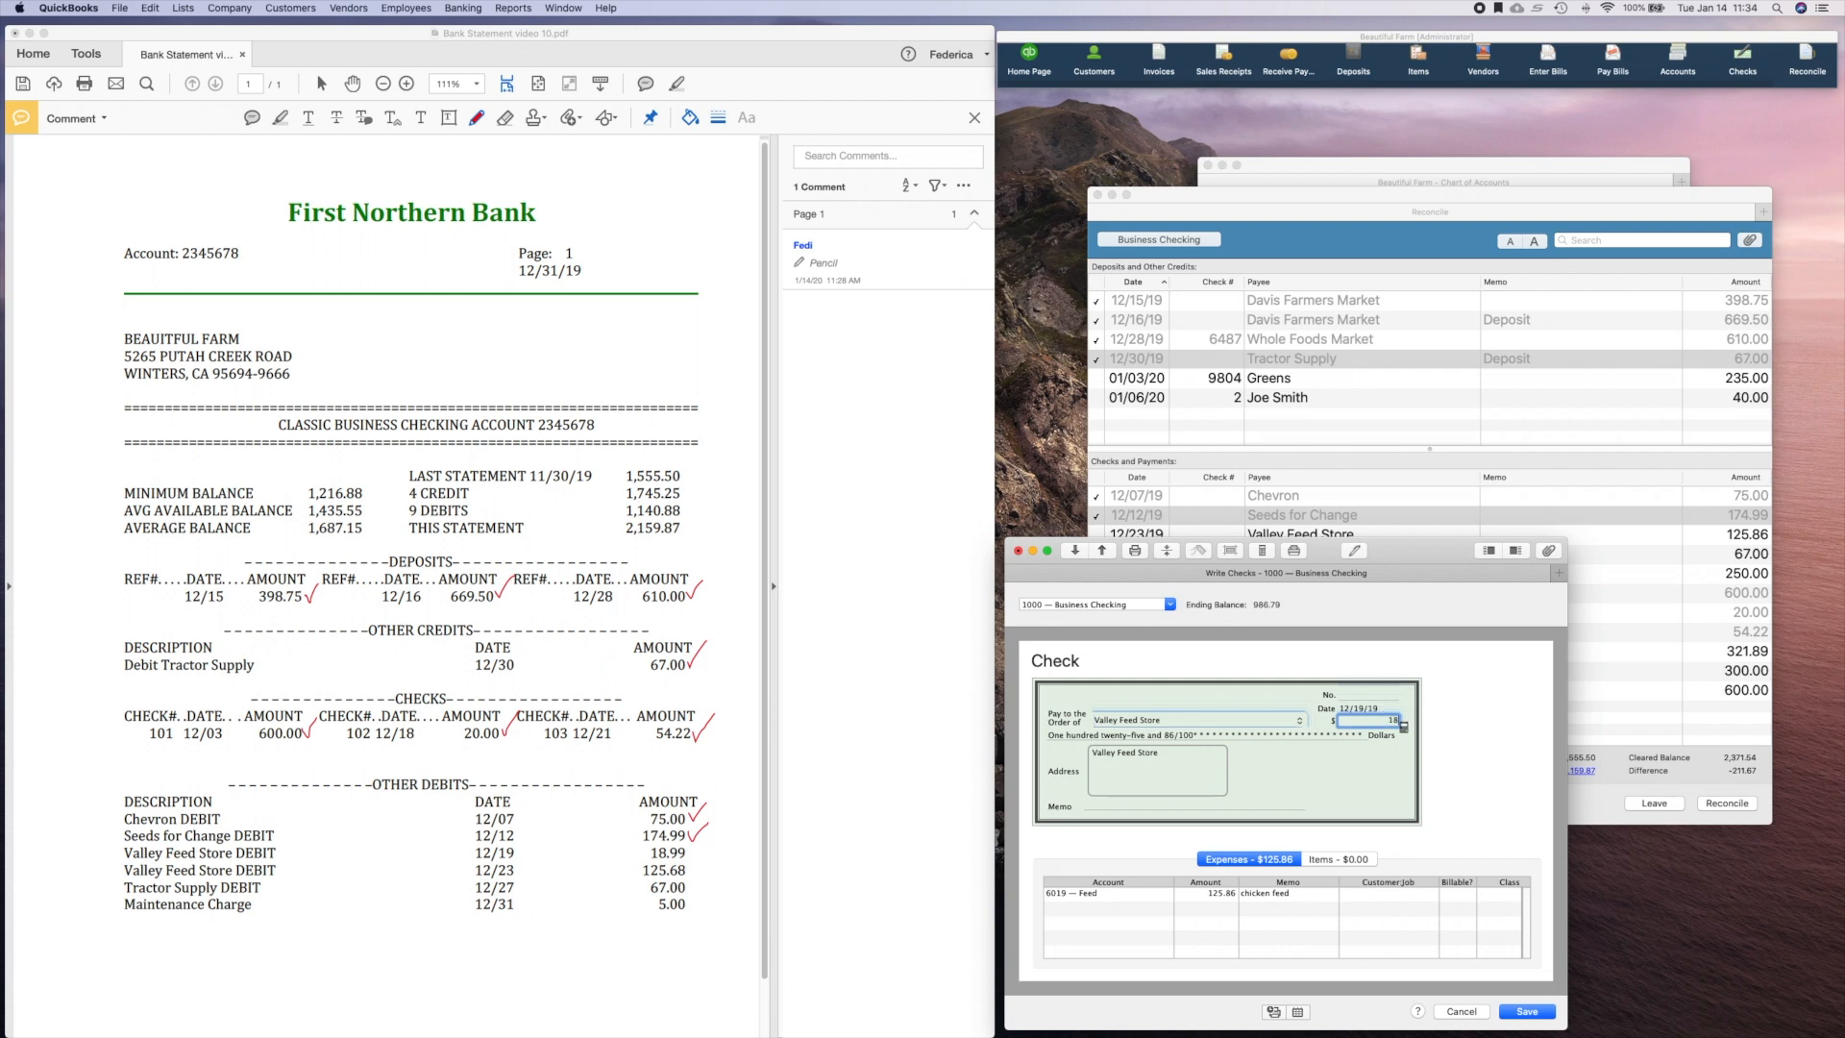
- Assign the check's expense line to account 6025 Supplies with the memo "chicken feeder", then save and close the check
key("Tab")
key("Tab")
key("Tab")
type("6025")
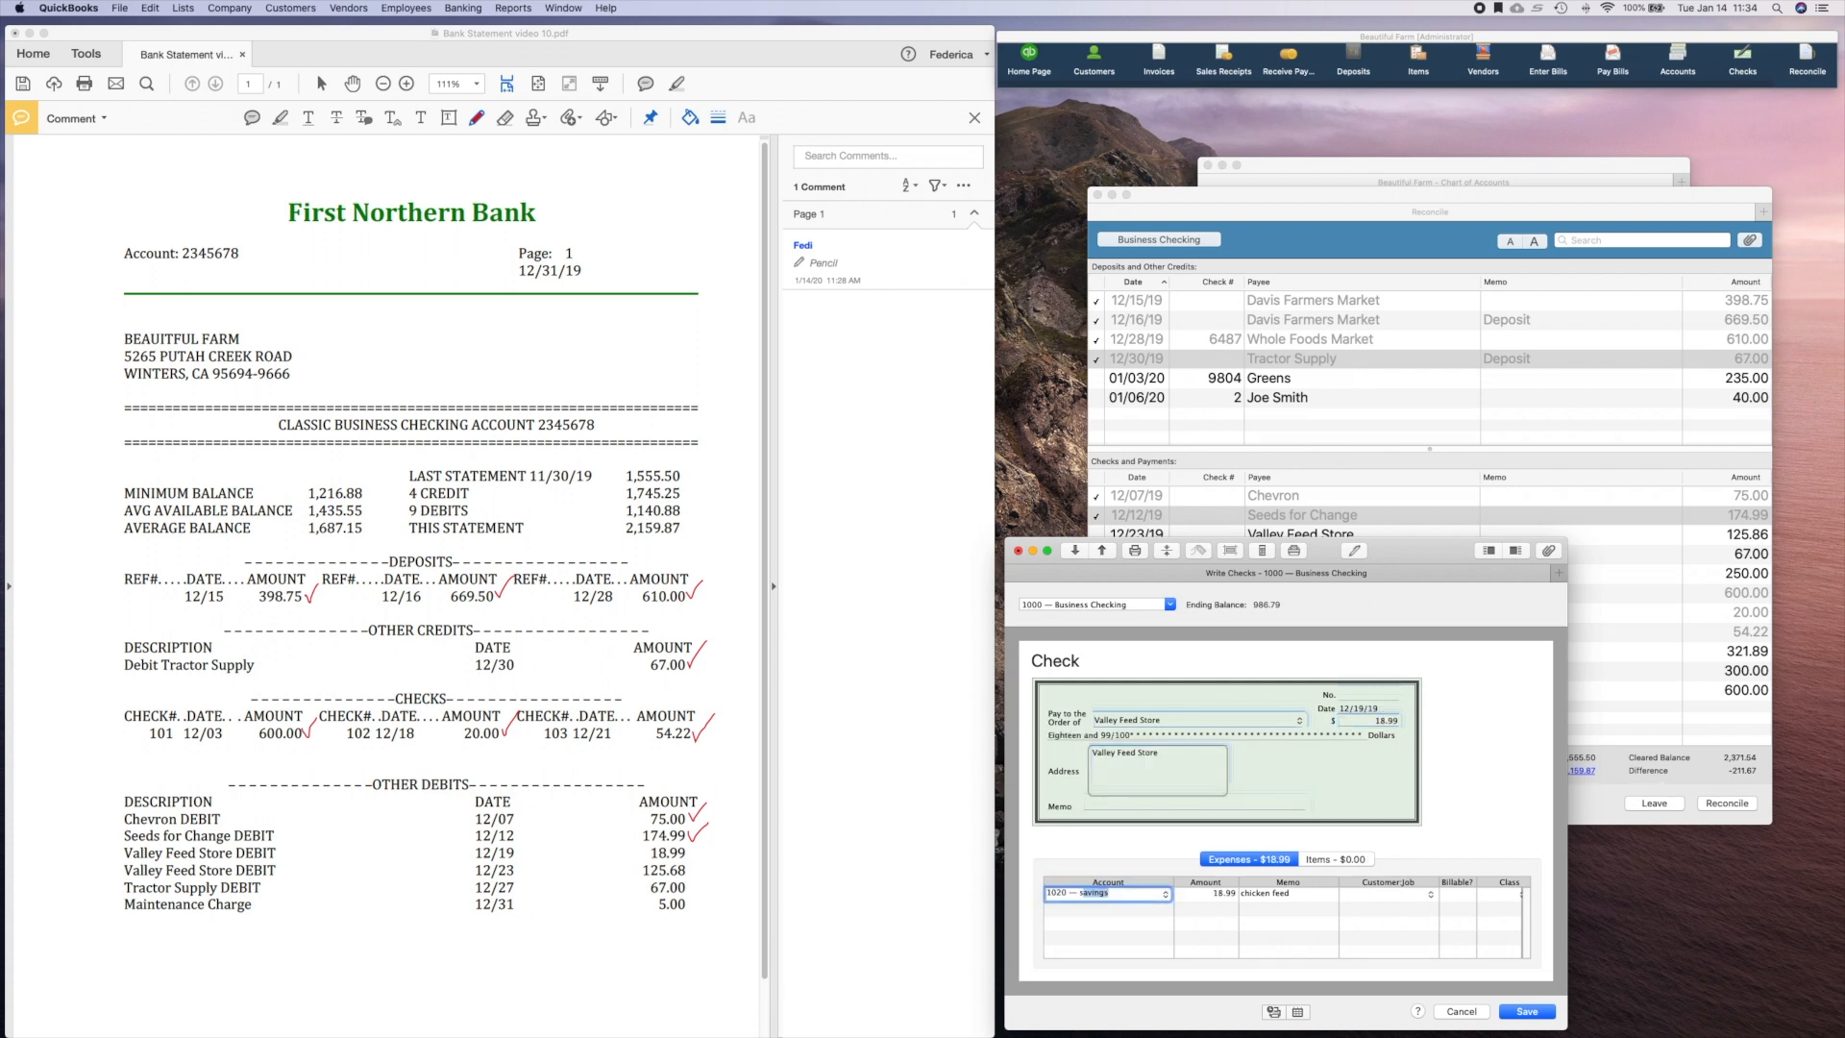
key("Tab")
key("Tab")
key("Right")
type("er")
key("Tab")
key("Tab")
left_click(1528, 1012)
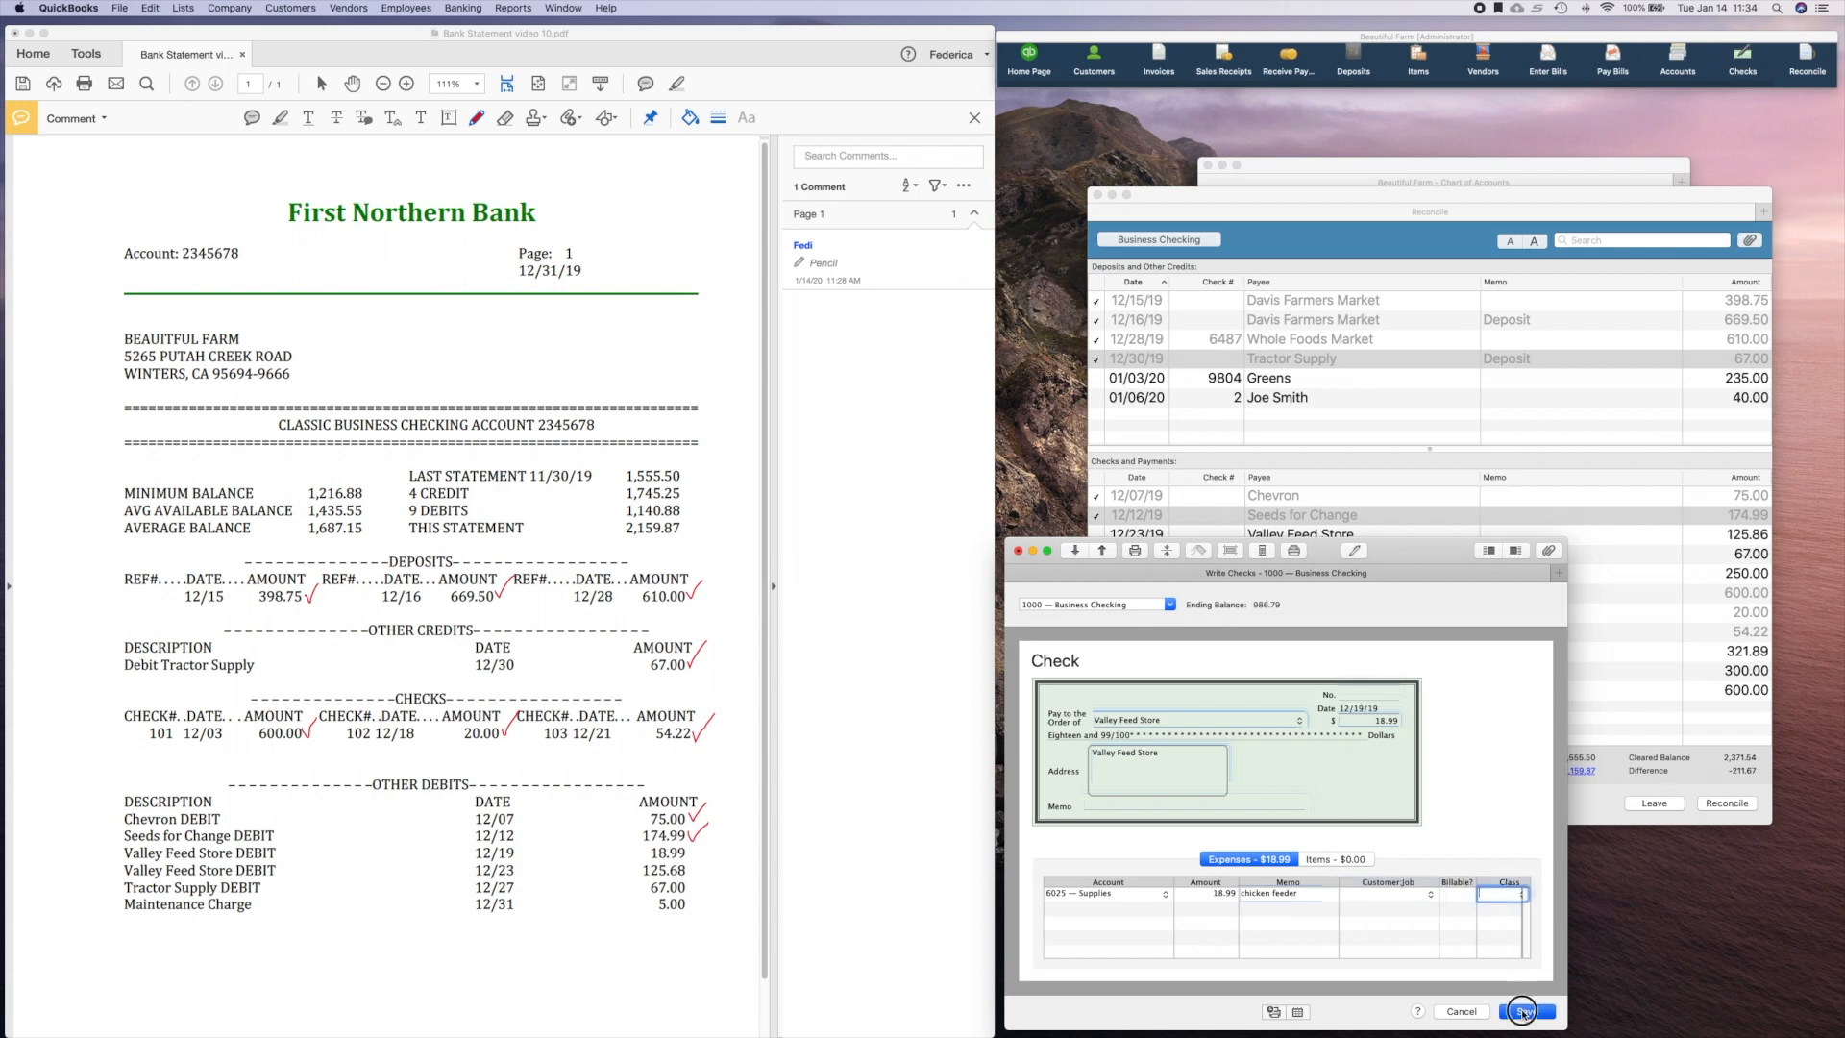
left_click(1461, 1012)
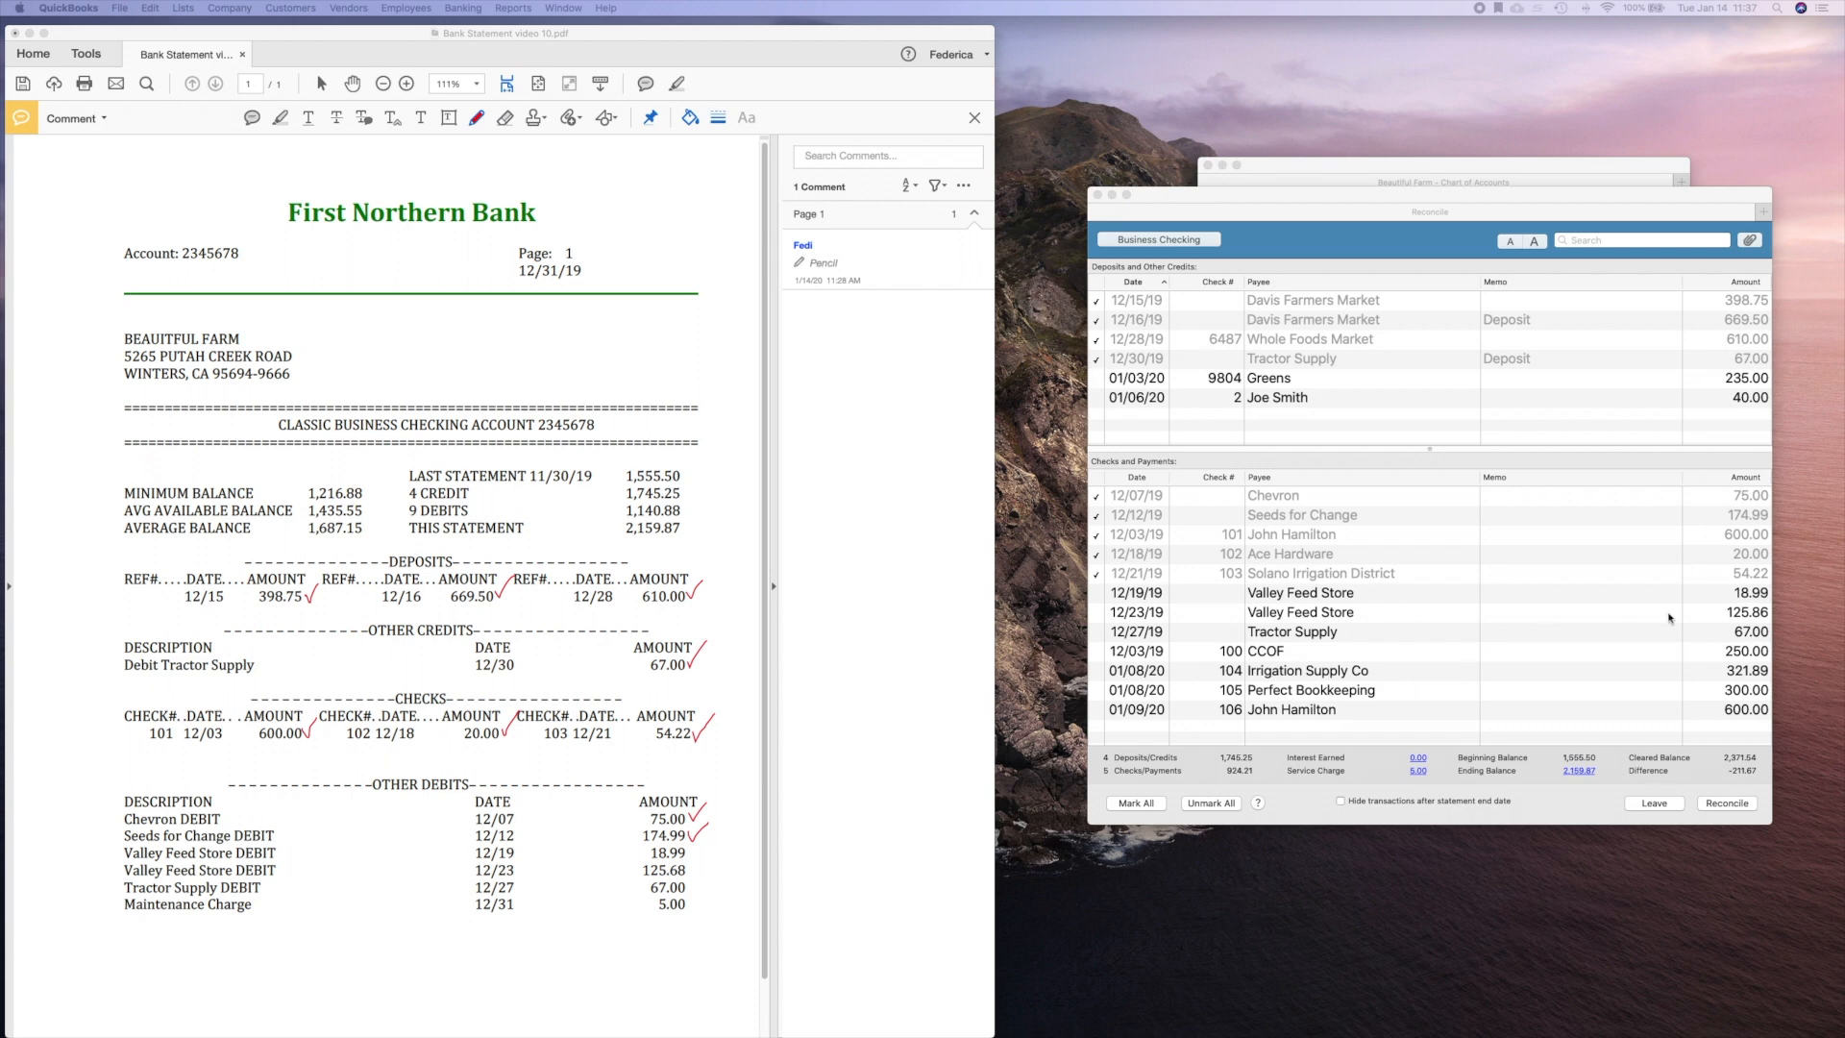
- Mark the Valley Feed Store payments of 12/19/19 and 12/23/19 as cleared and pencil check marks beside both on the PDF statement
left_click(1096, 593)
left_click(1097, 594)
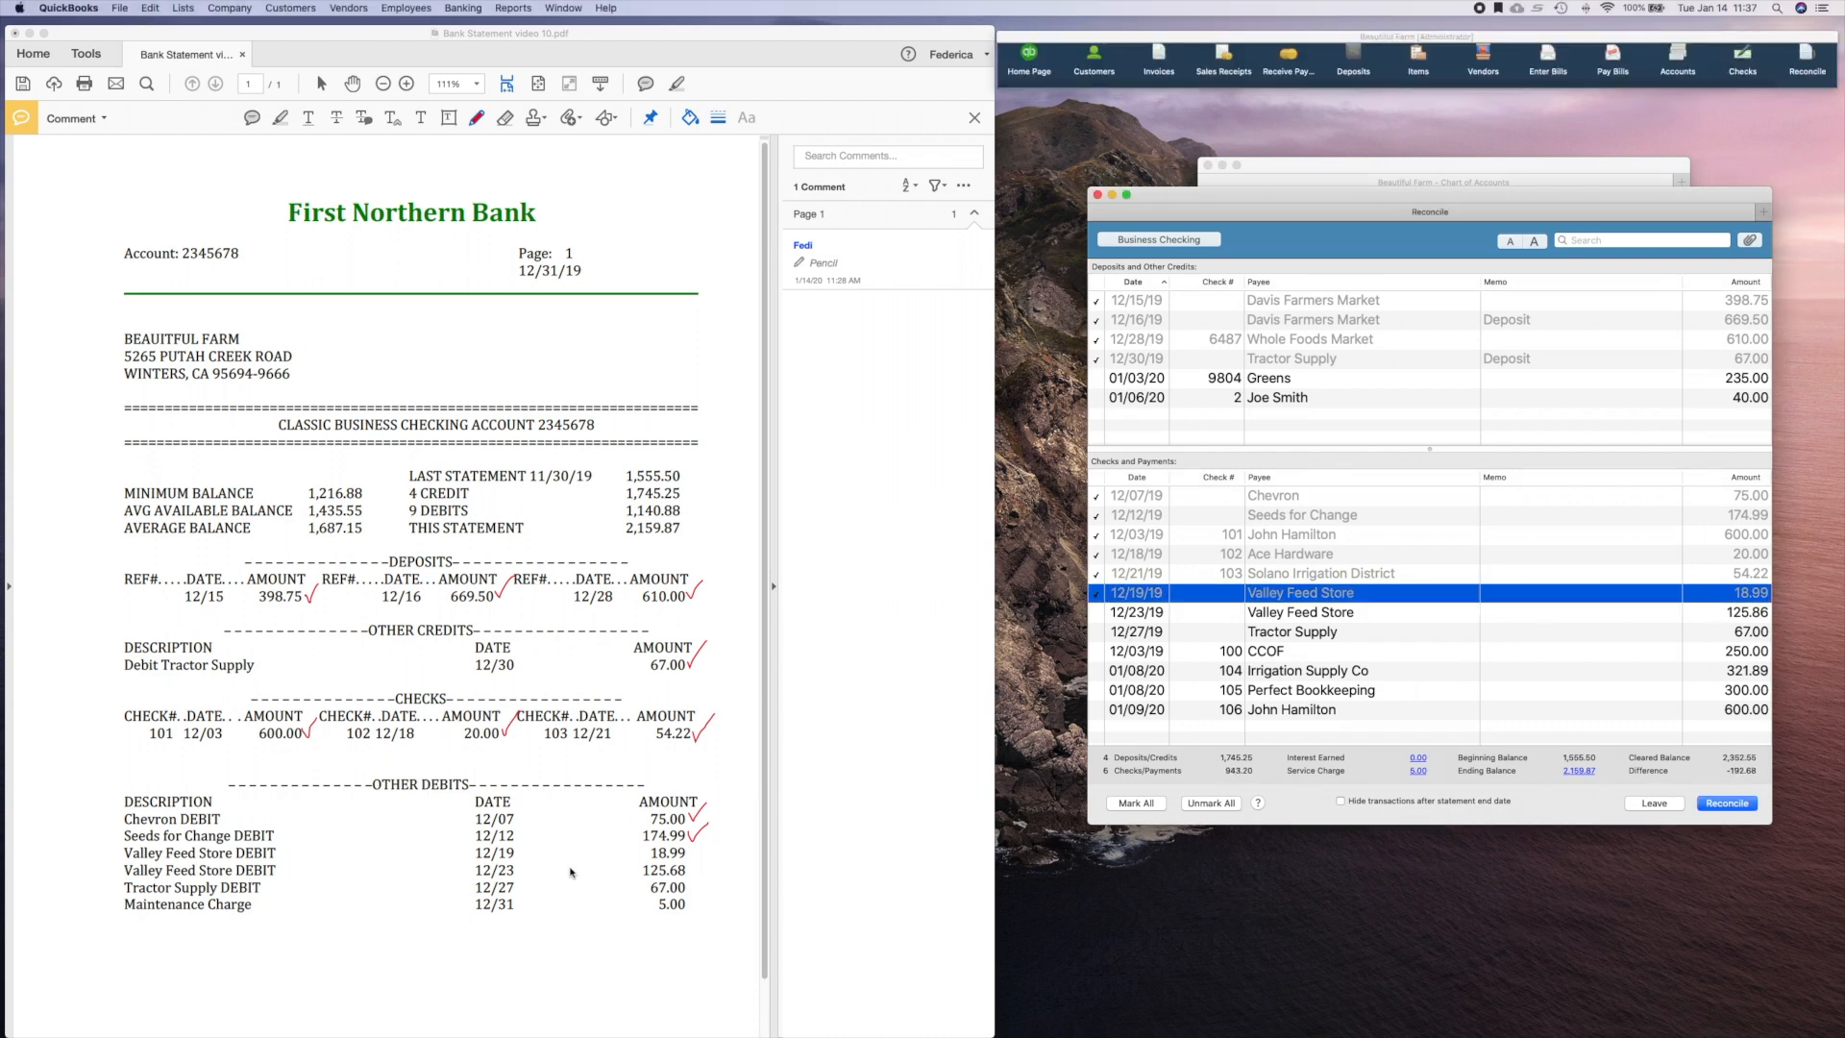
left_click(688, 855)
left_click_drag(688, 855, 705, 848)
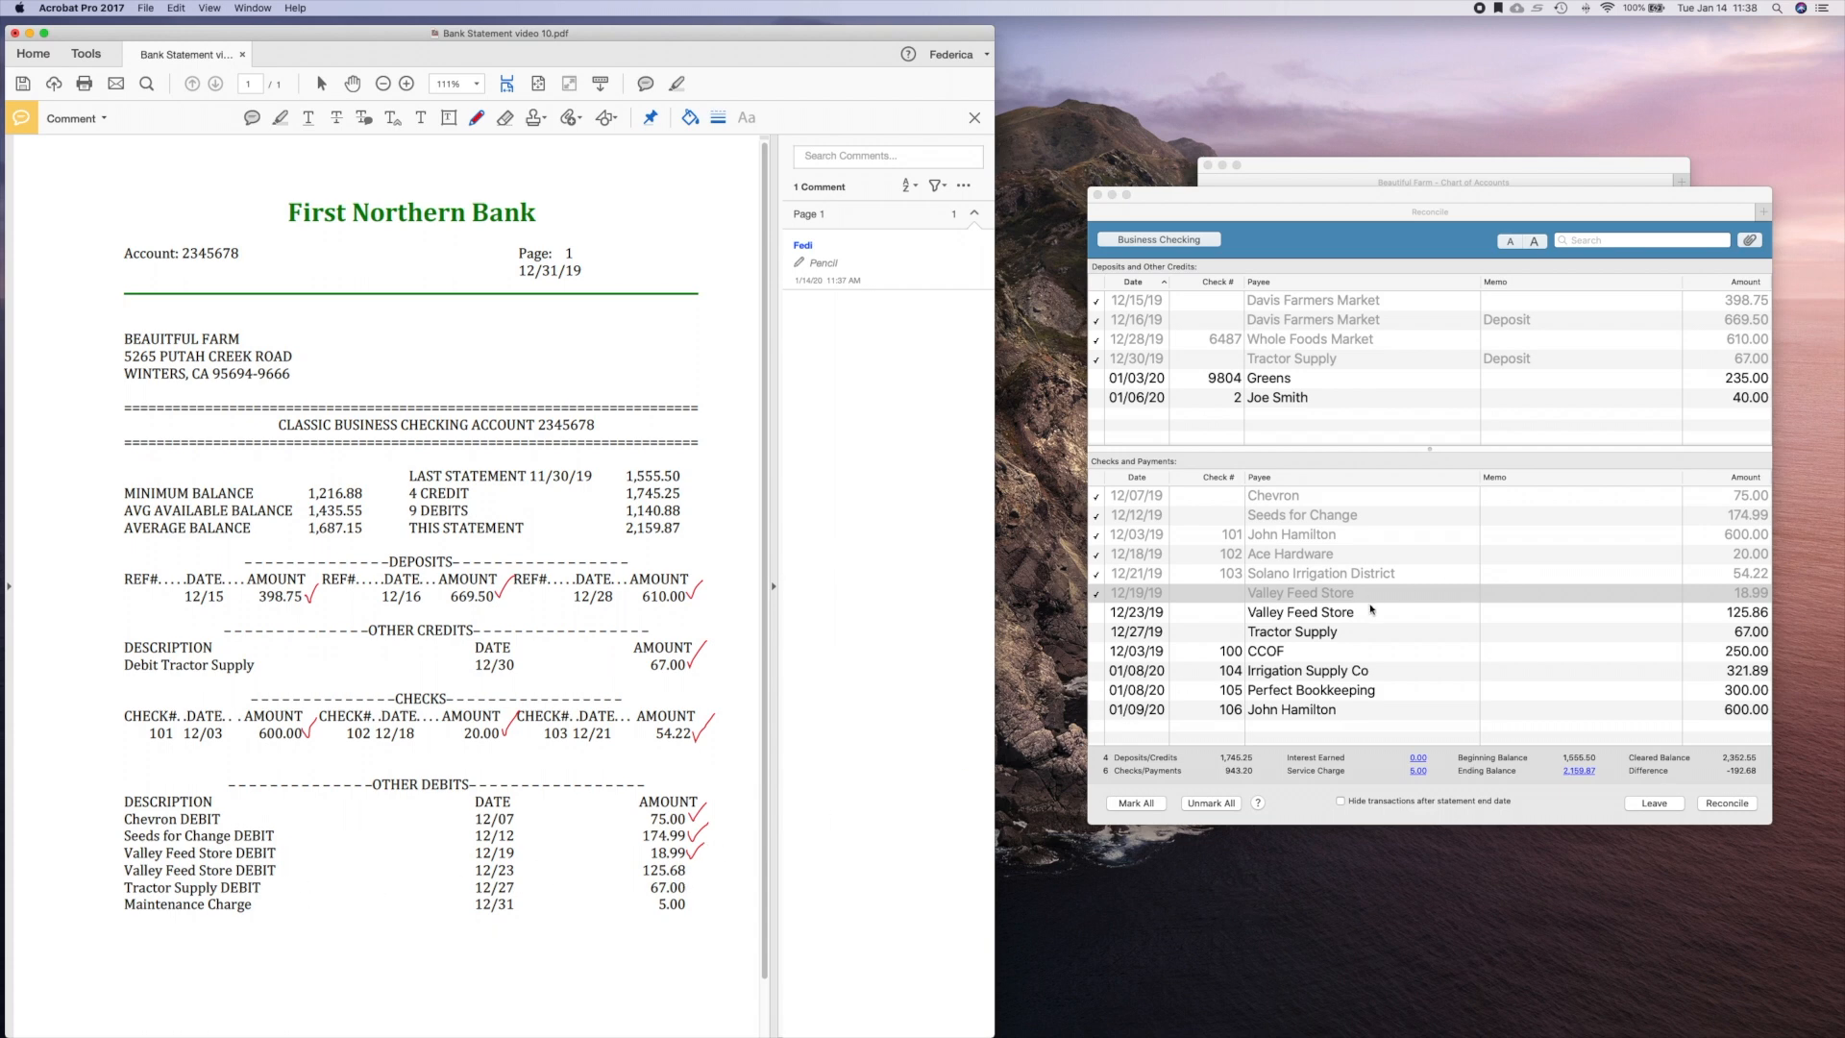
left_click(1096, 612)
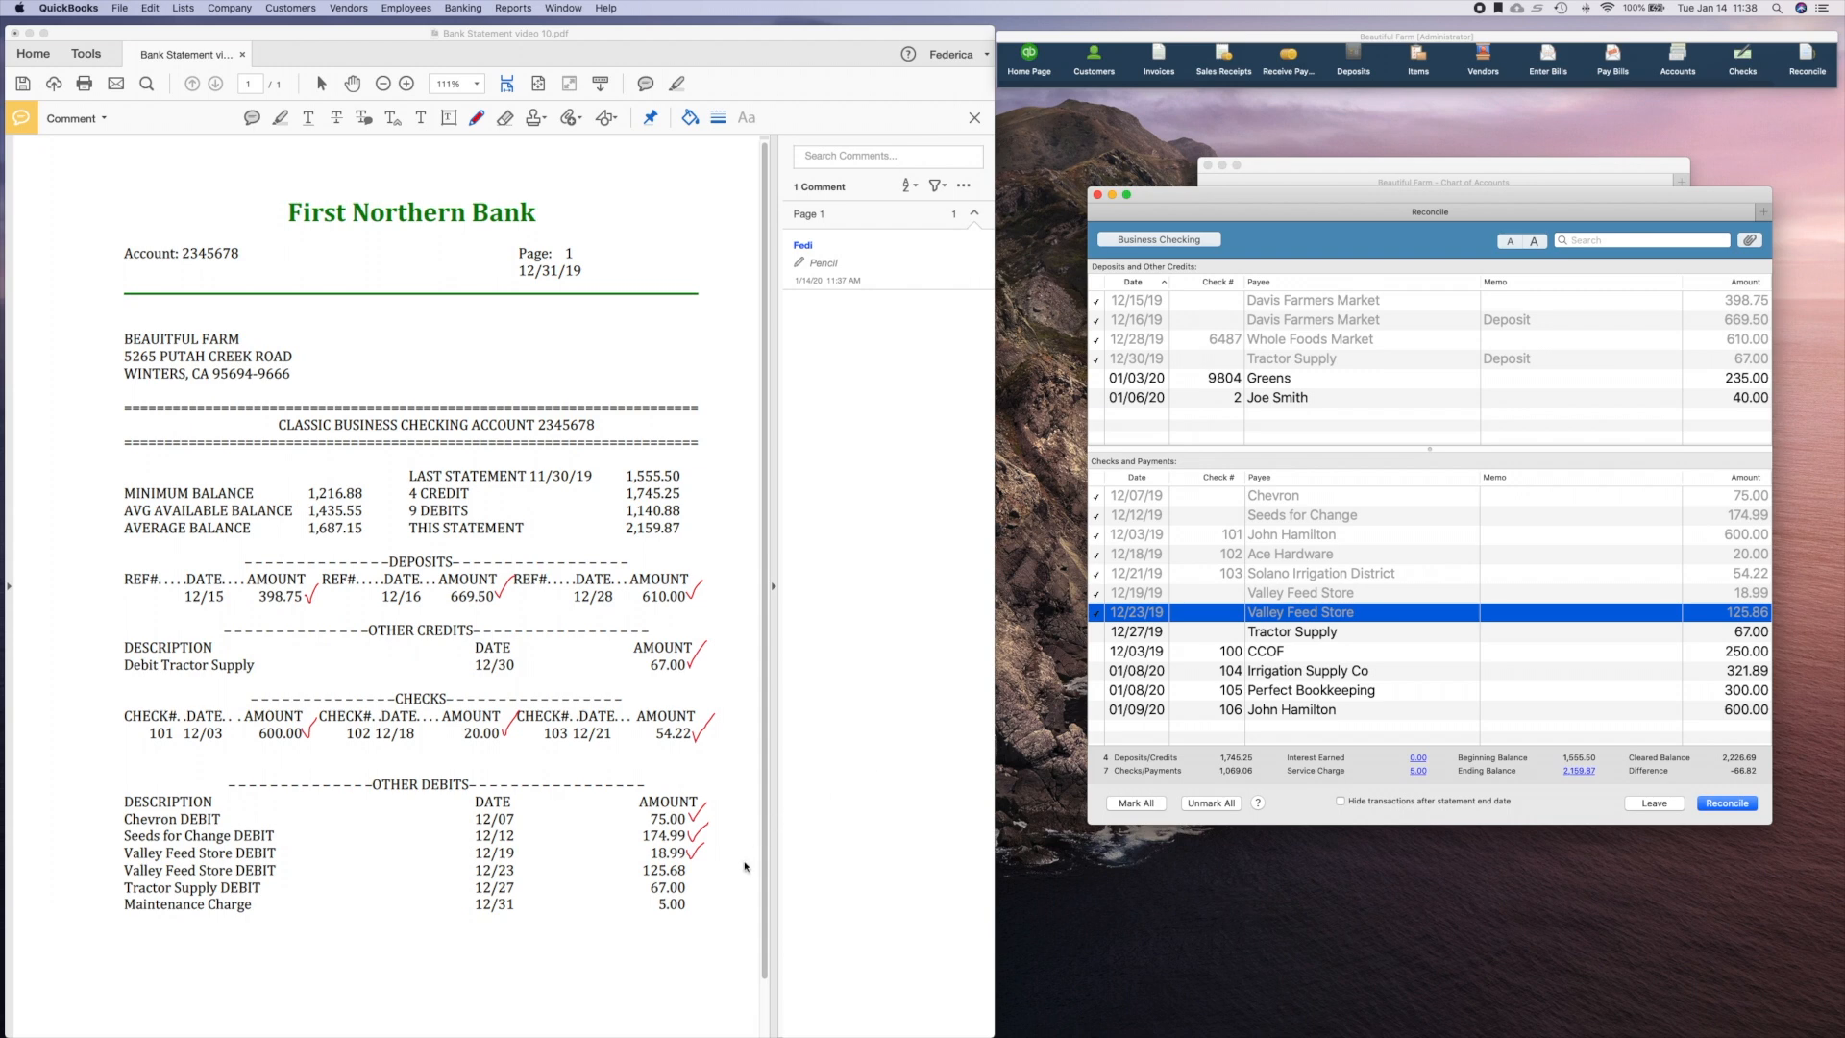
left_click(688, 860)
left_click_drag(689, 860, 706, 862)
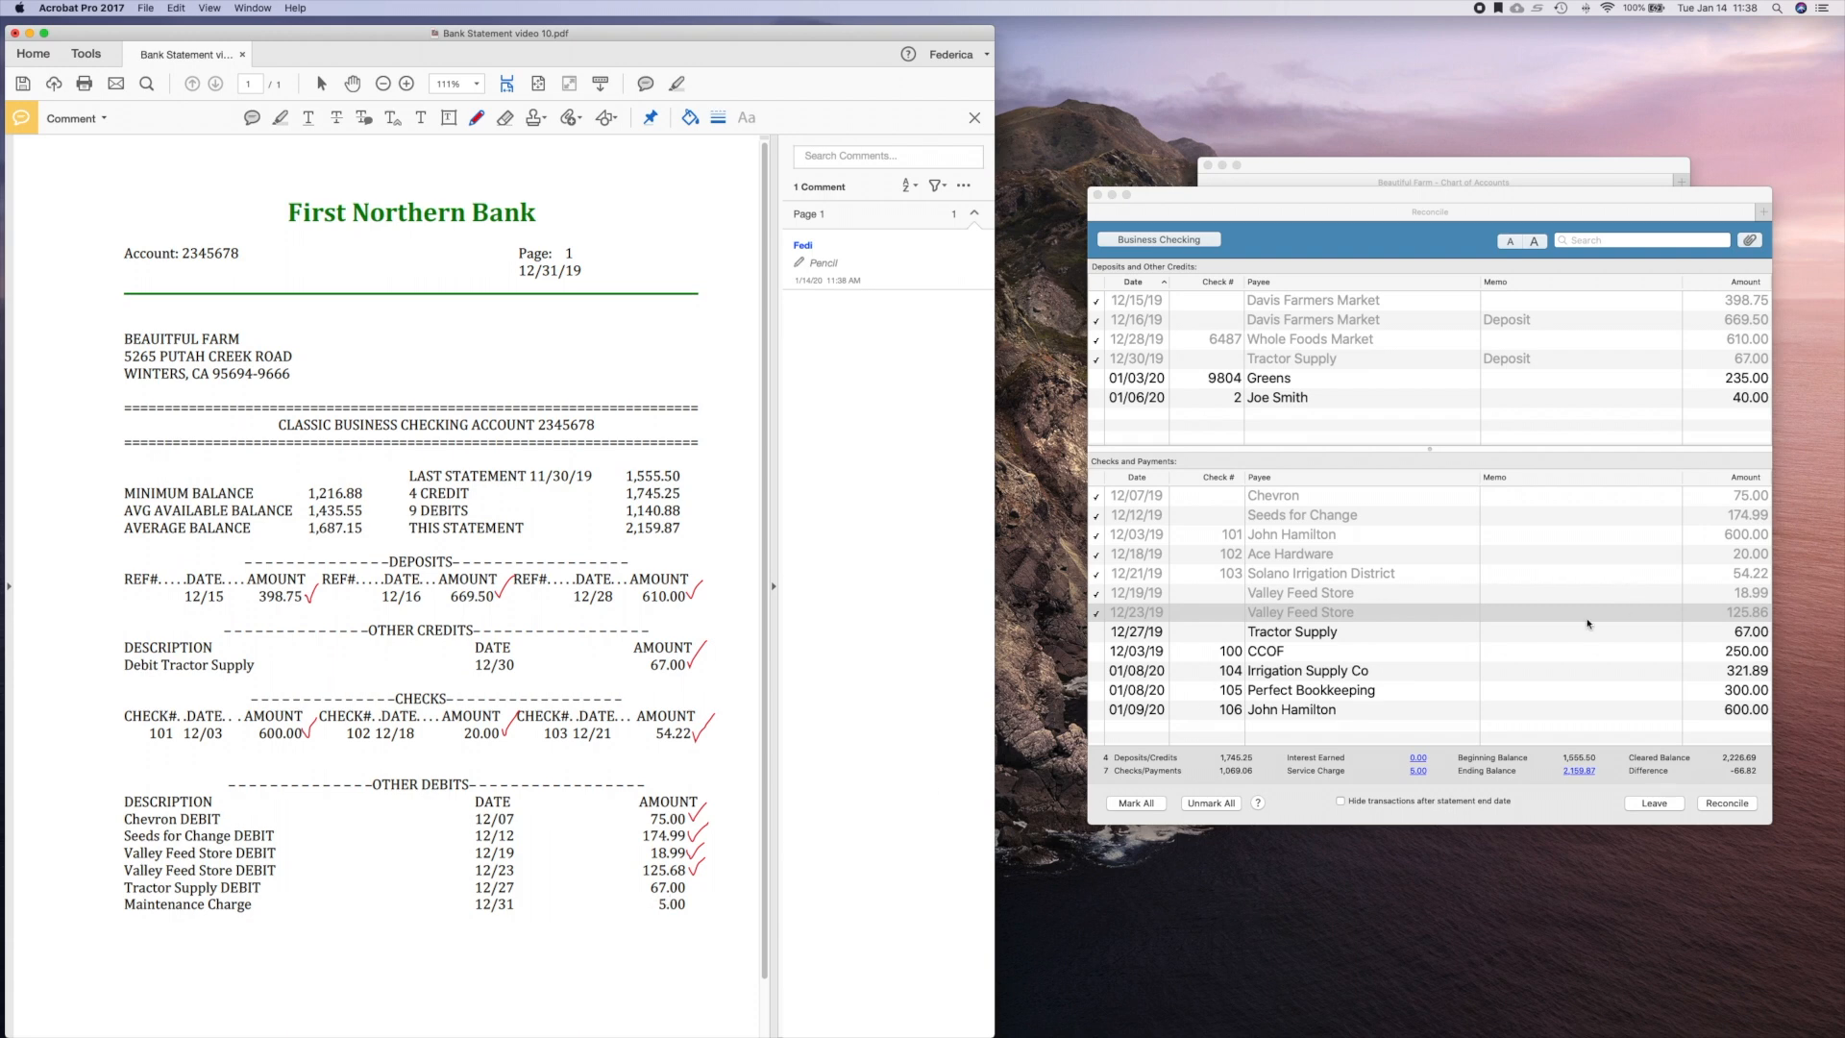
- Mark the 12/27/19 Tractor Supply payment of 67.00 as cleared and pencil a check mark beside its debit on the PDF statement
left_click(1121, 631)
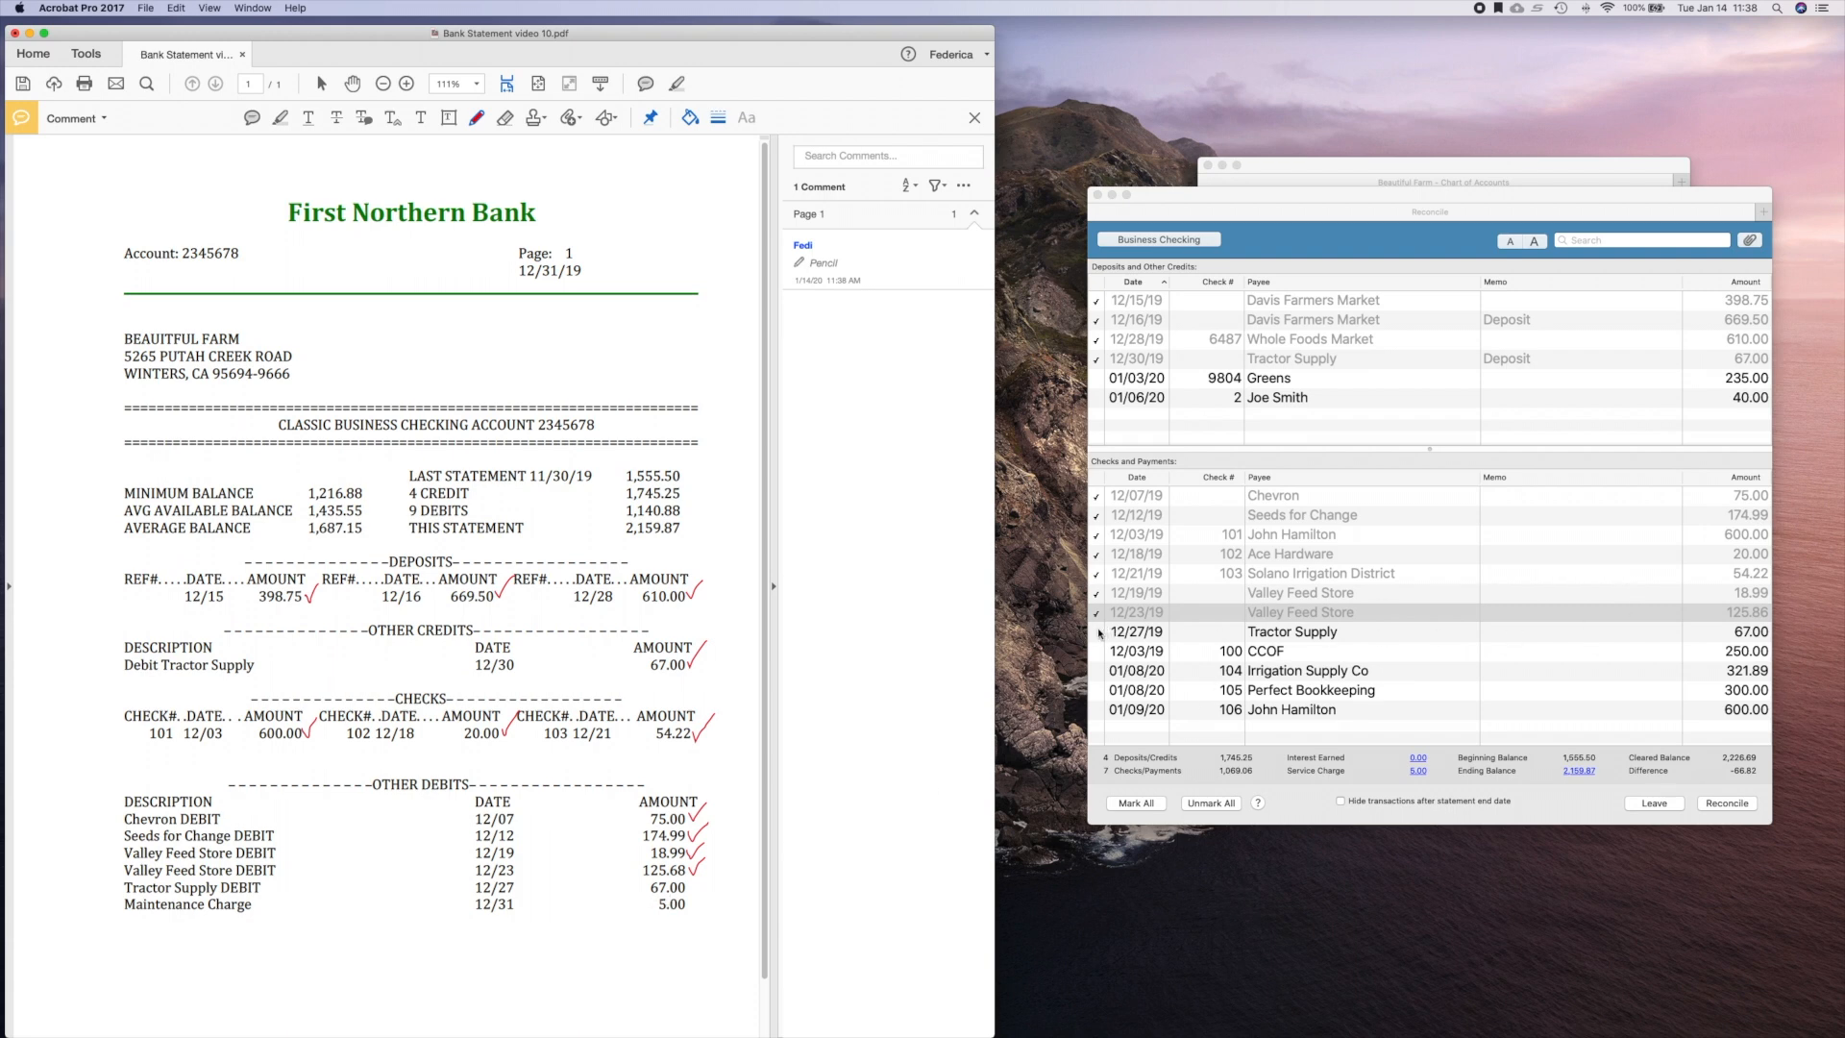
left_click(690, 883)
left_click_drag(689, 882, 707, 876)
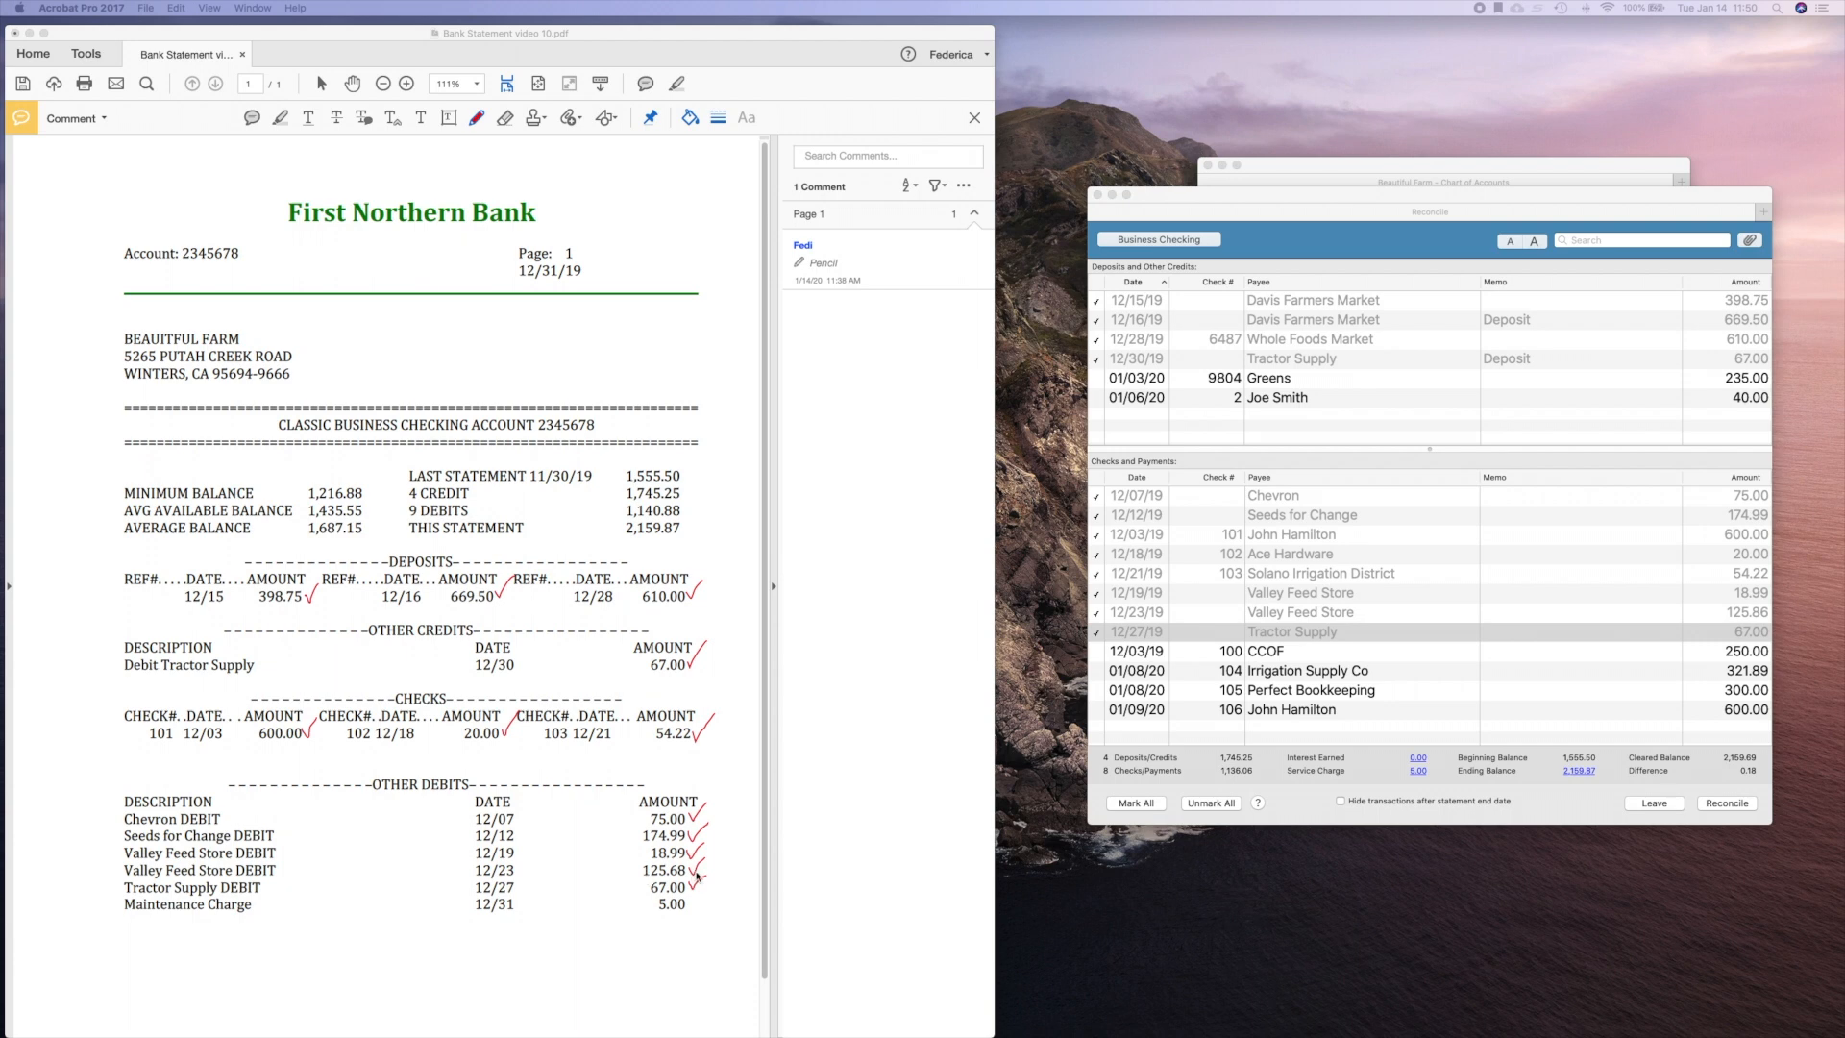
- Correct the 12/23/19 Valley Feed Store check amount to 125.68, save it, and mark the payment as cleared again
left_click(1507, 618)
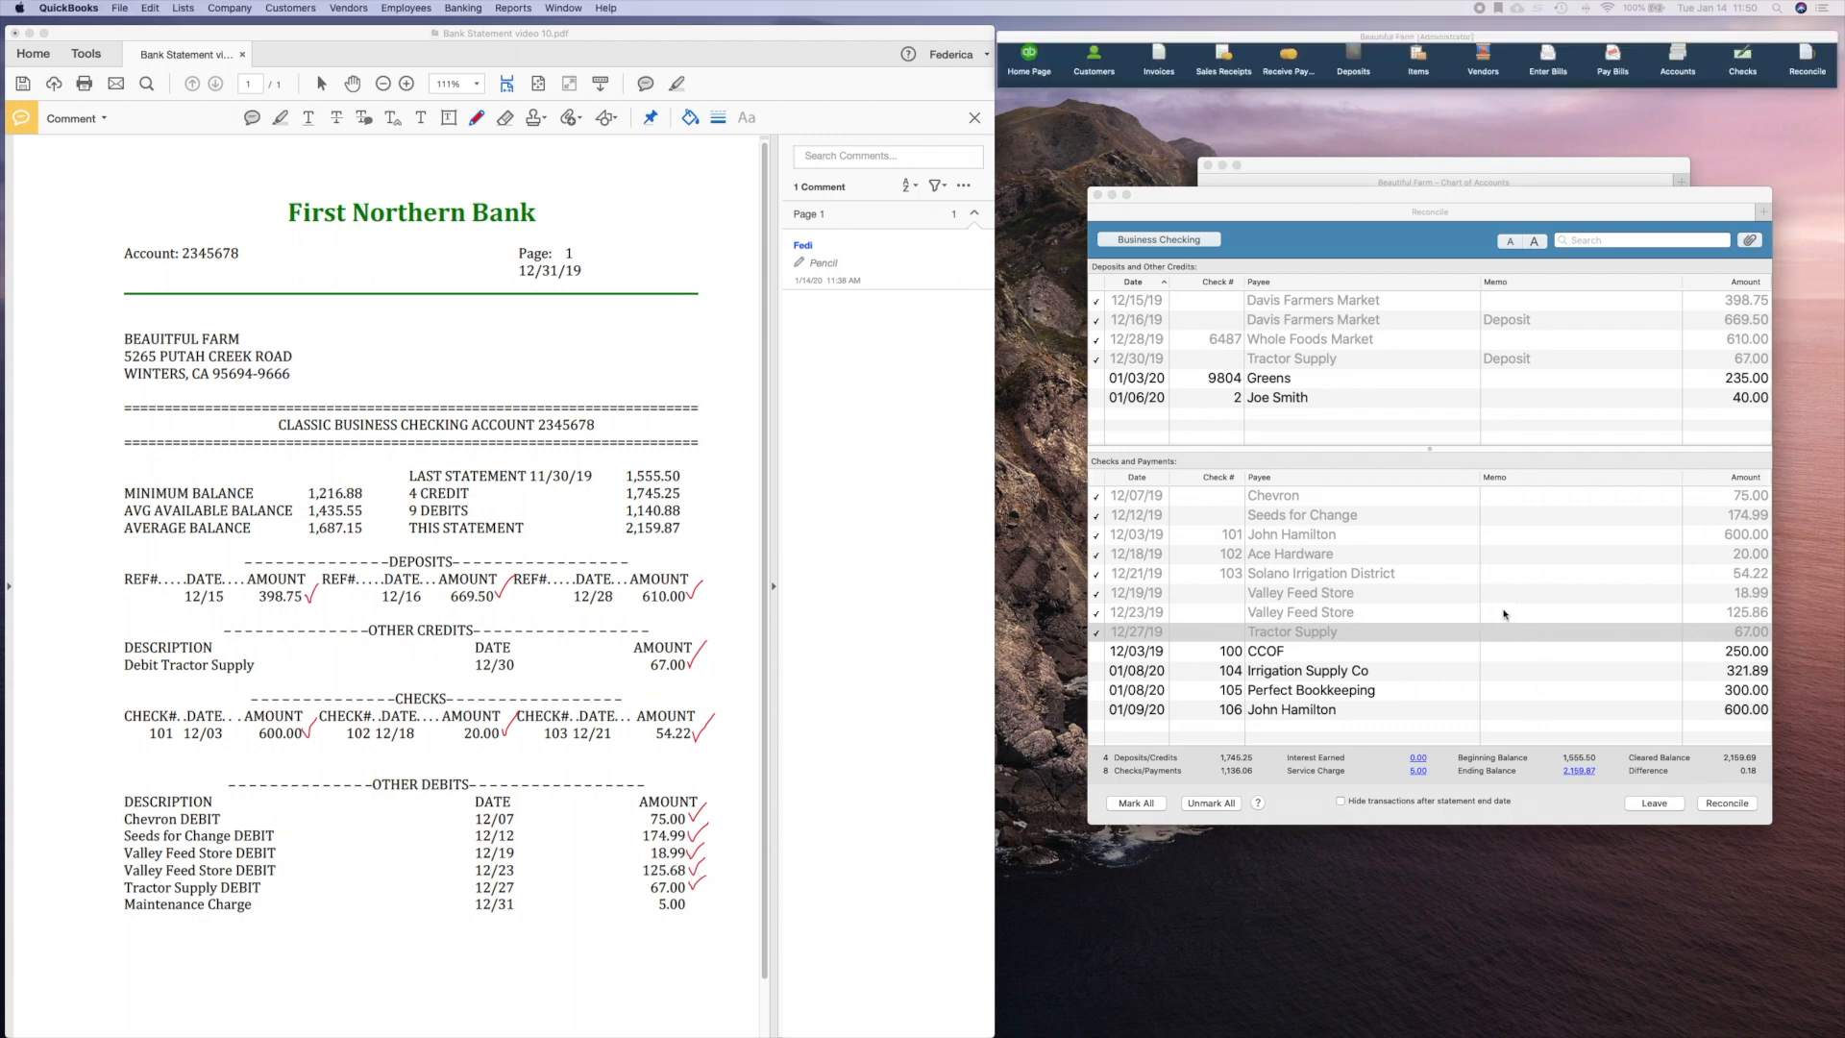
left_click(1509, 615)
double_click(1508, 615)
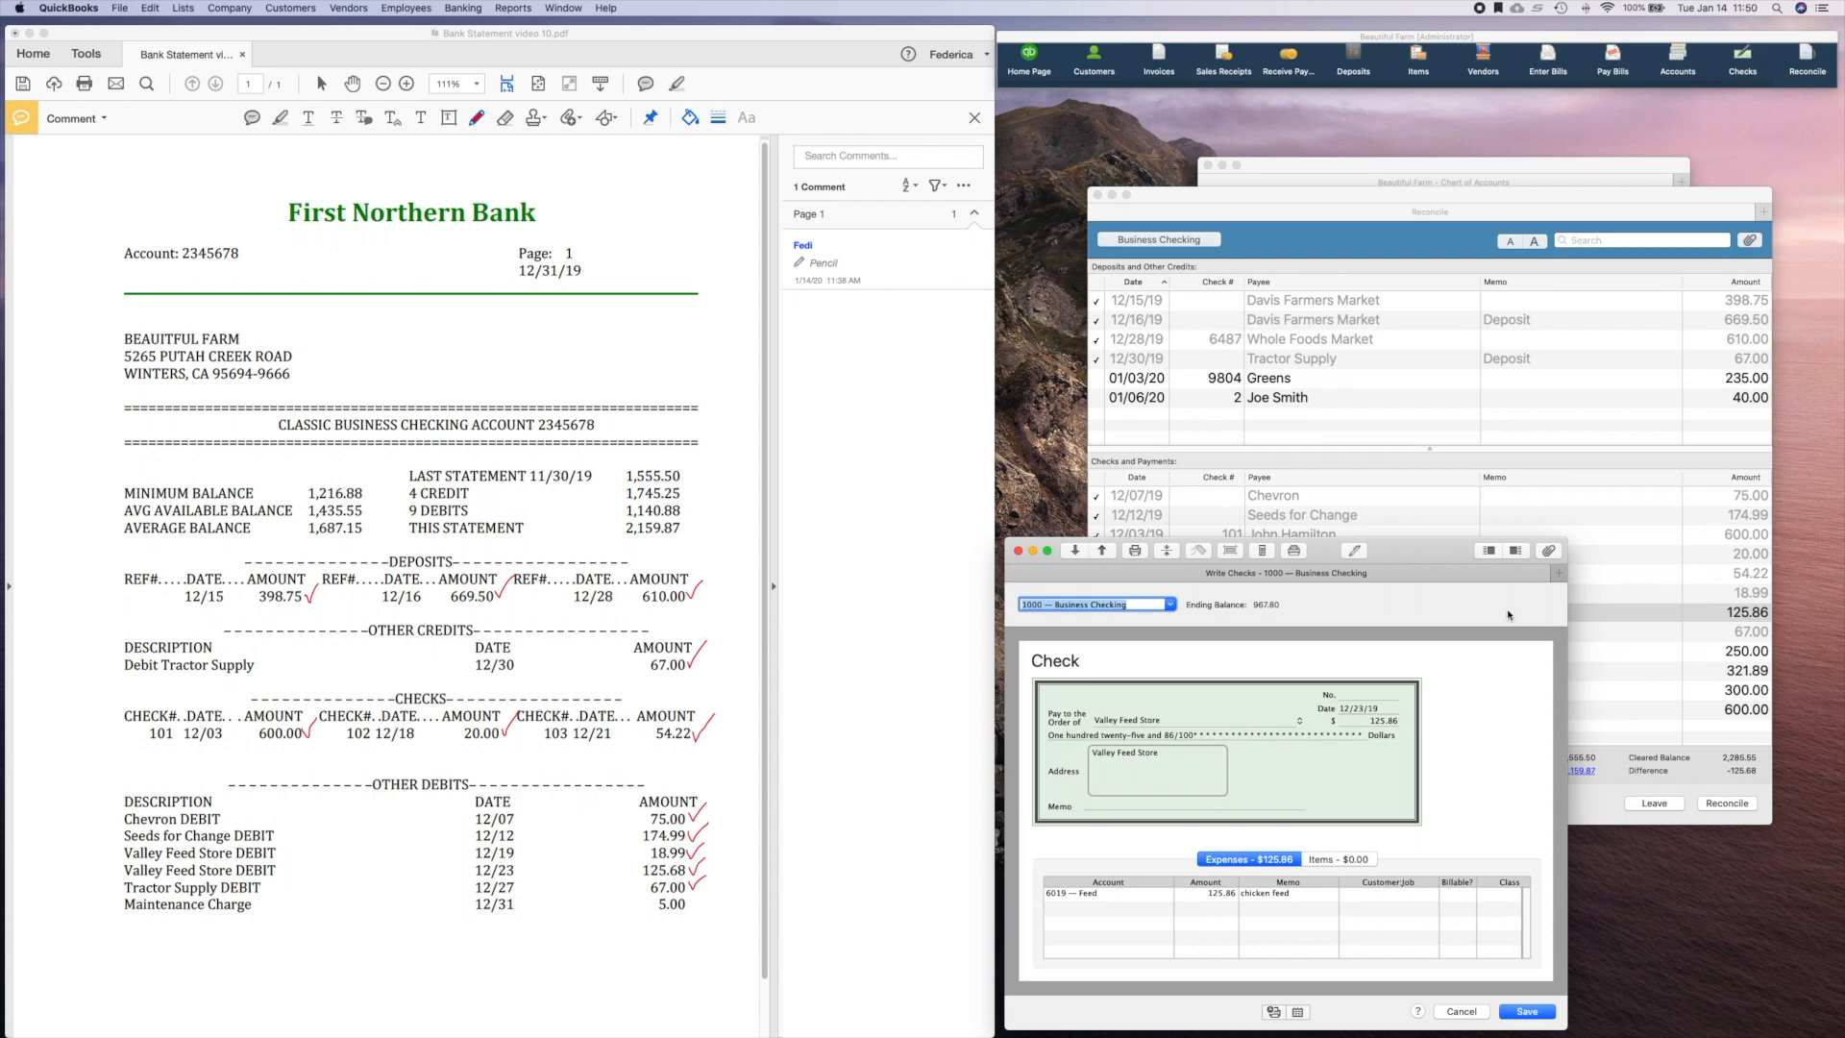
left_click(1396, 722)
key("BackSpace")
key("BackSpace")
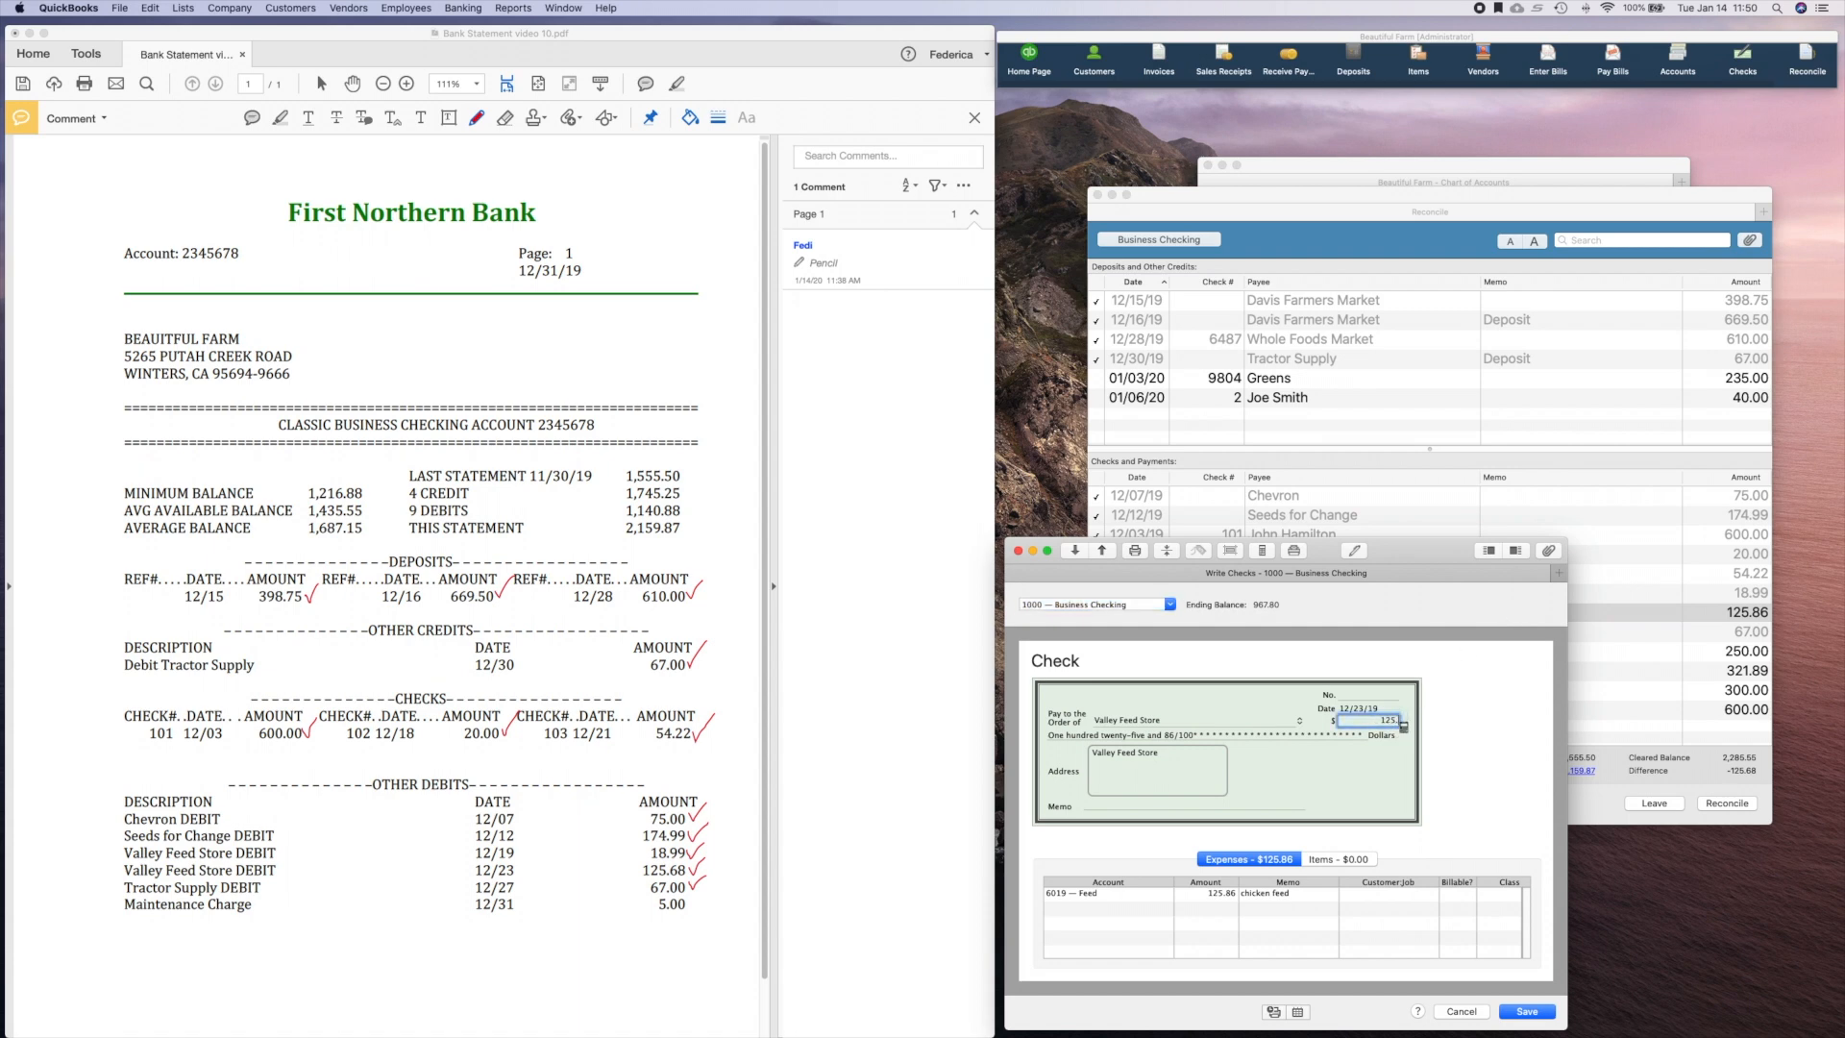
type("68")
key("Tab")
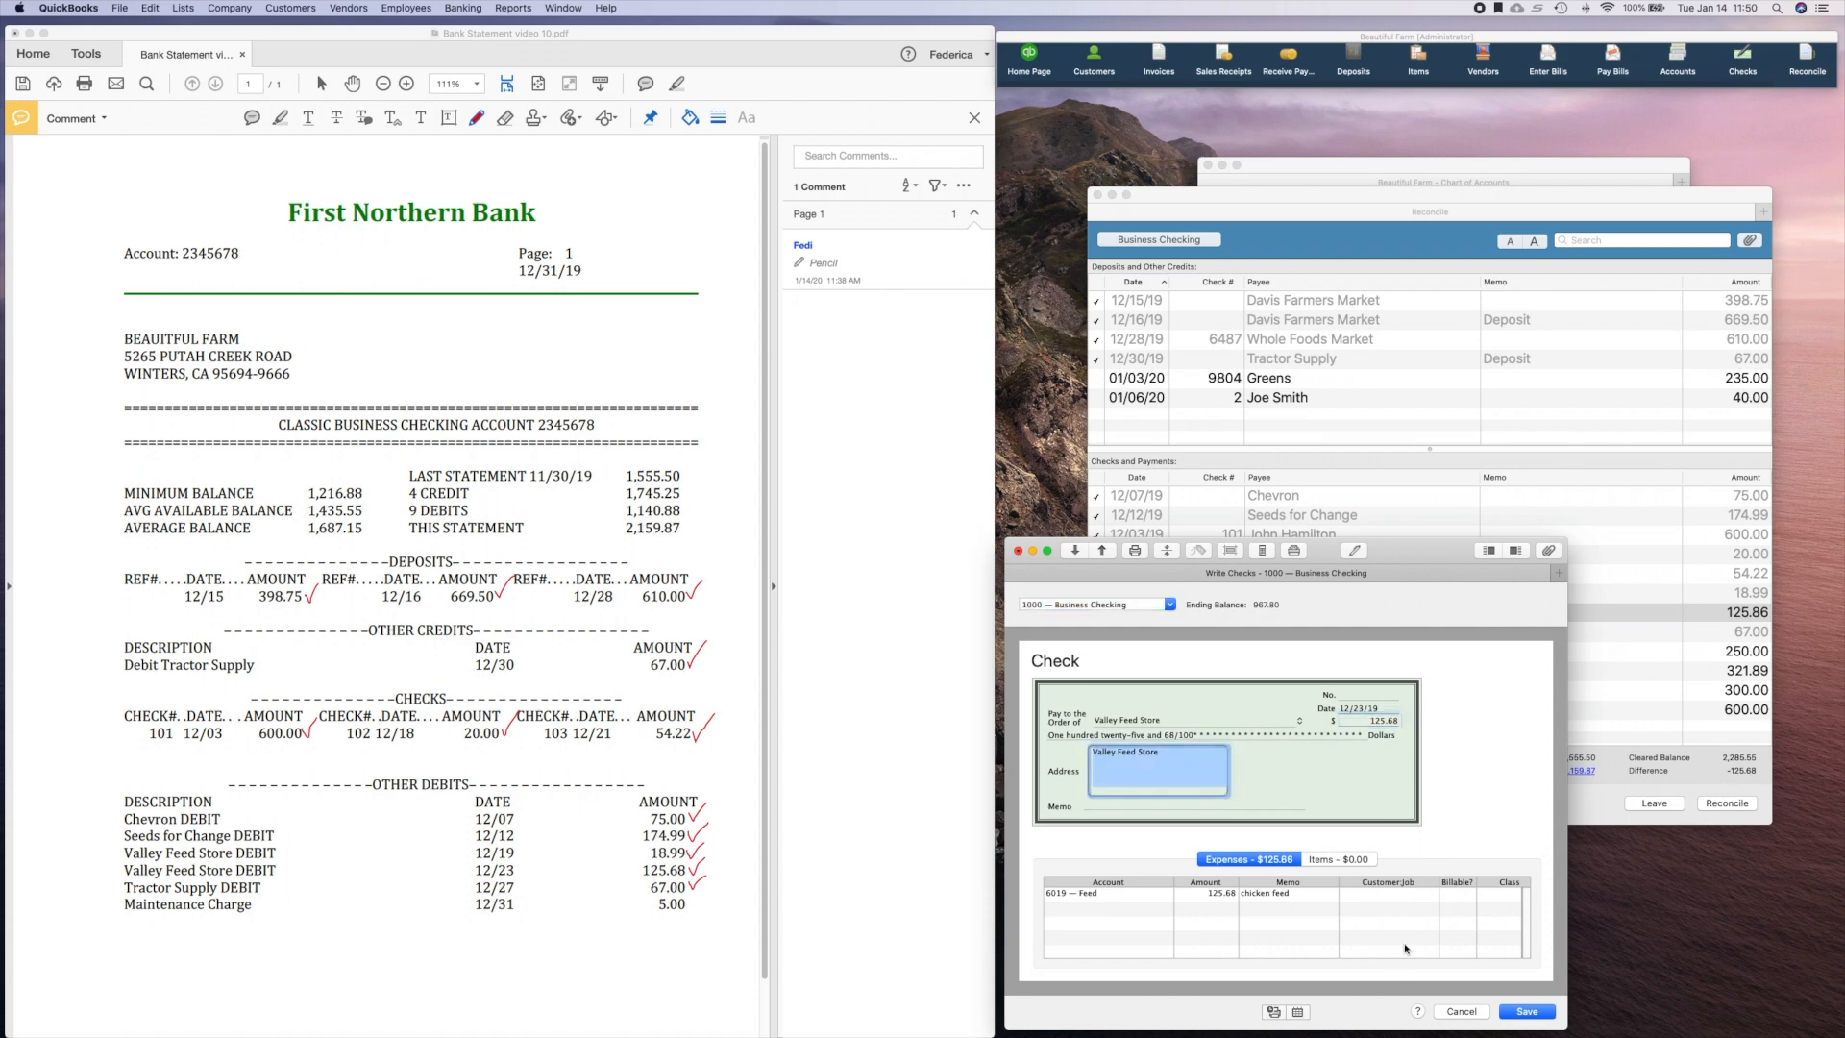
left_click(1527, 1012)
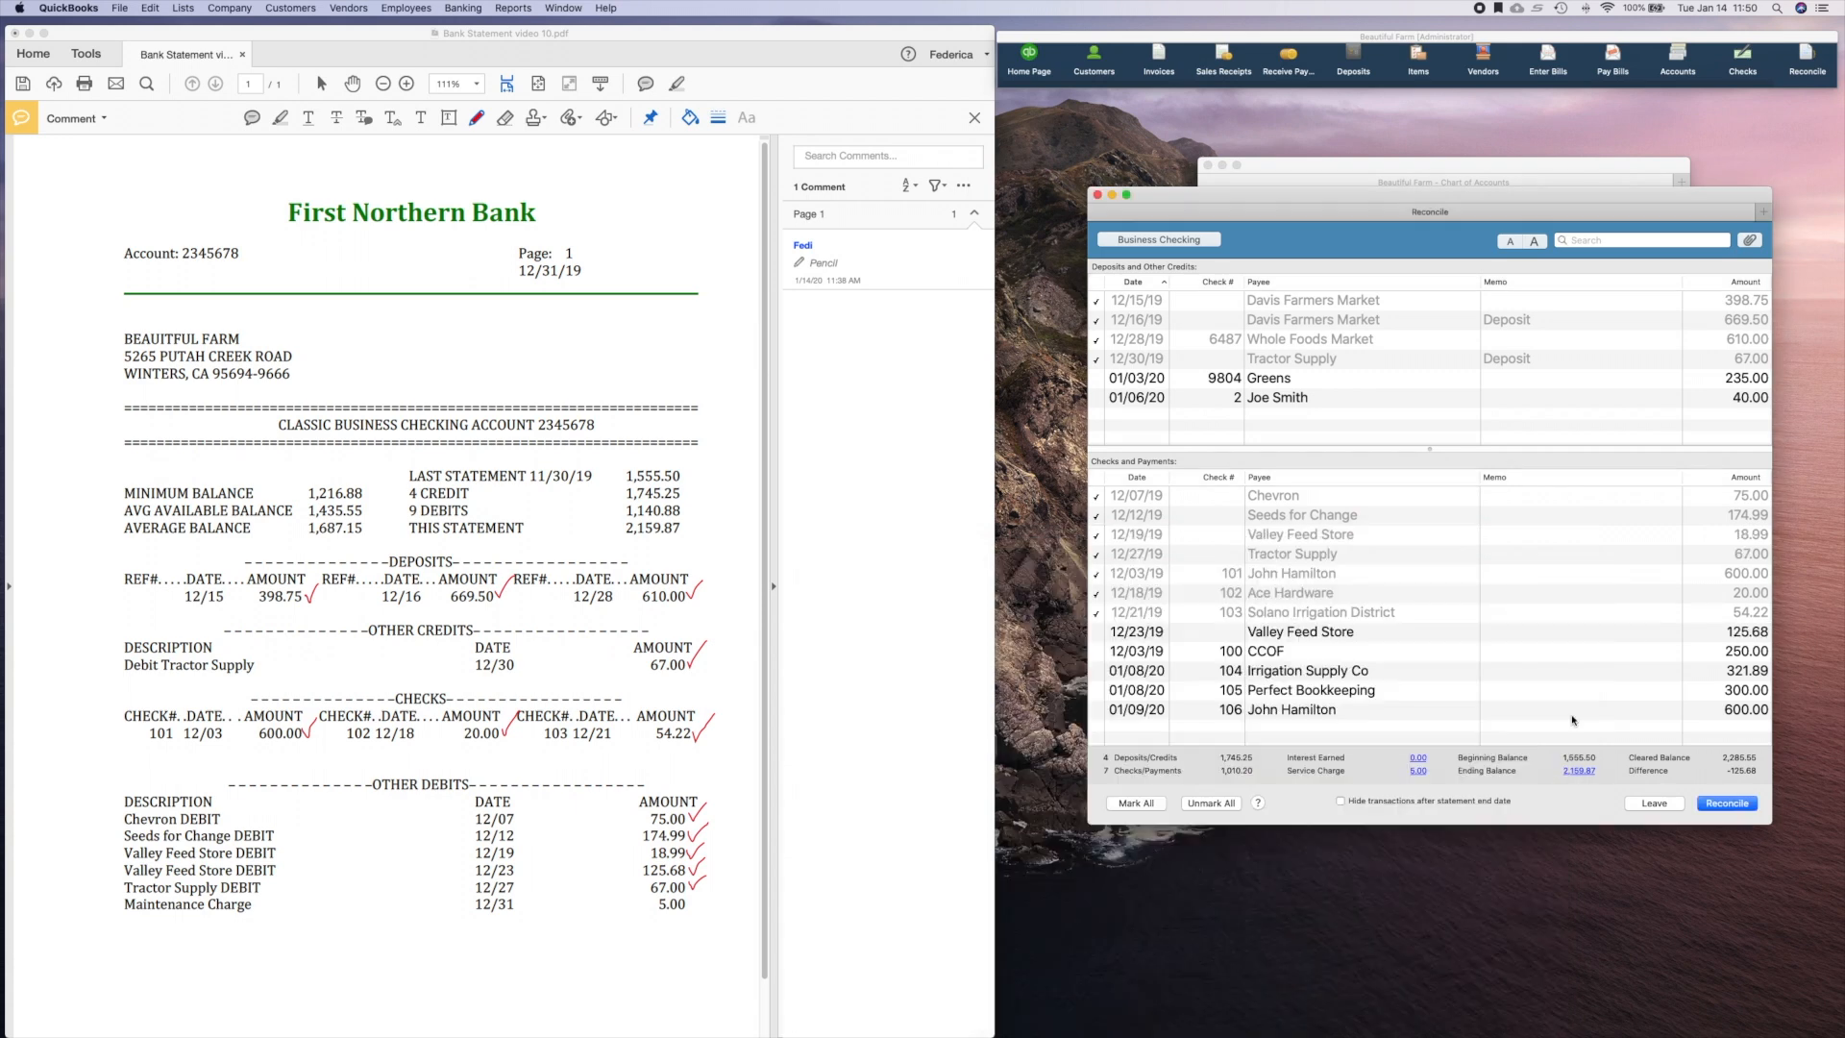
left_click(1098, 633)
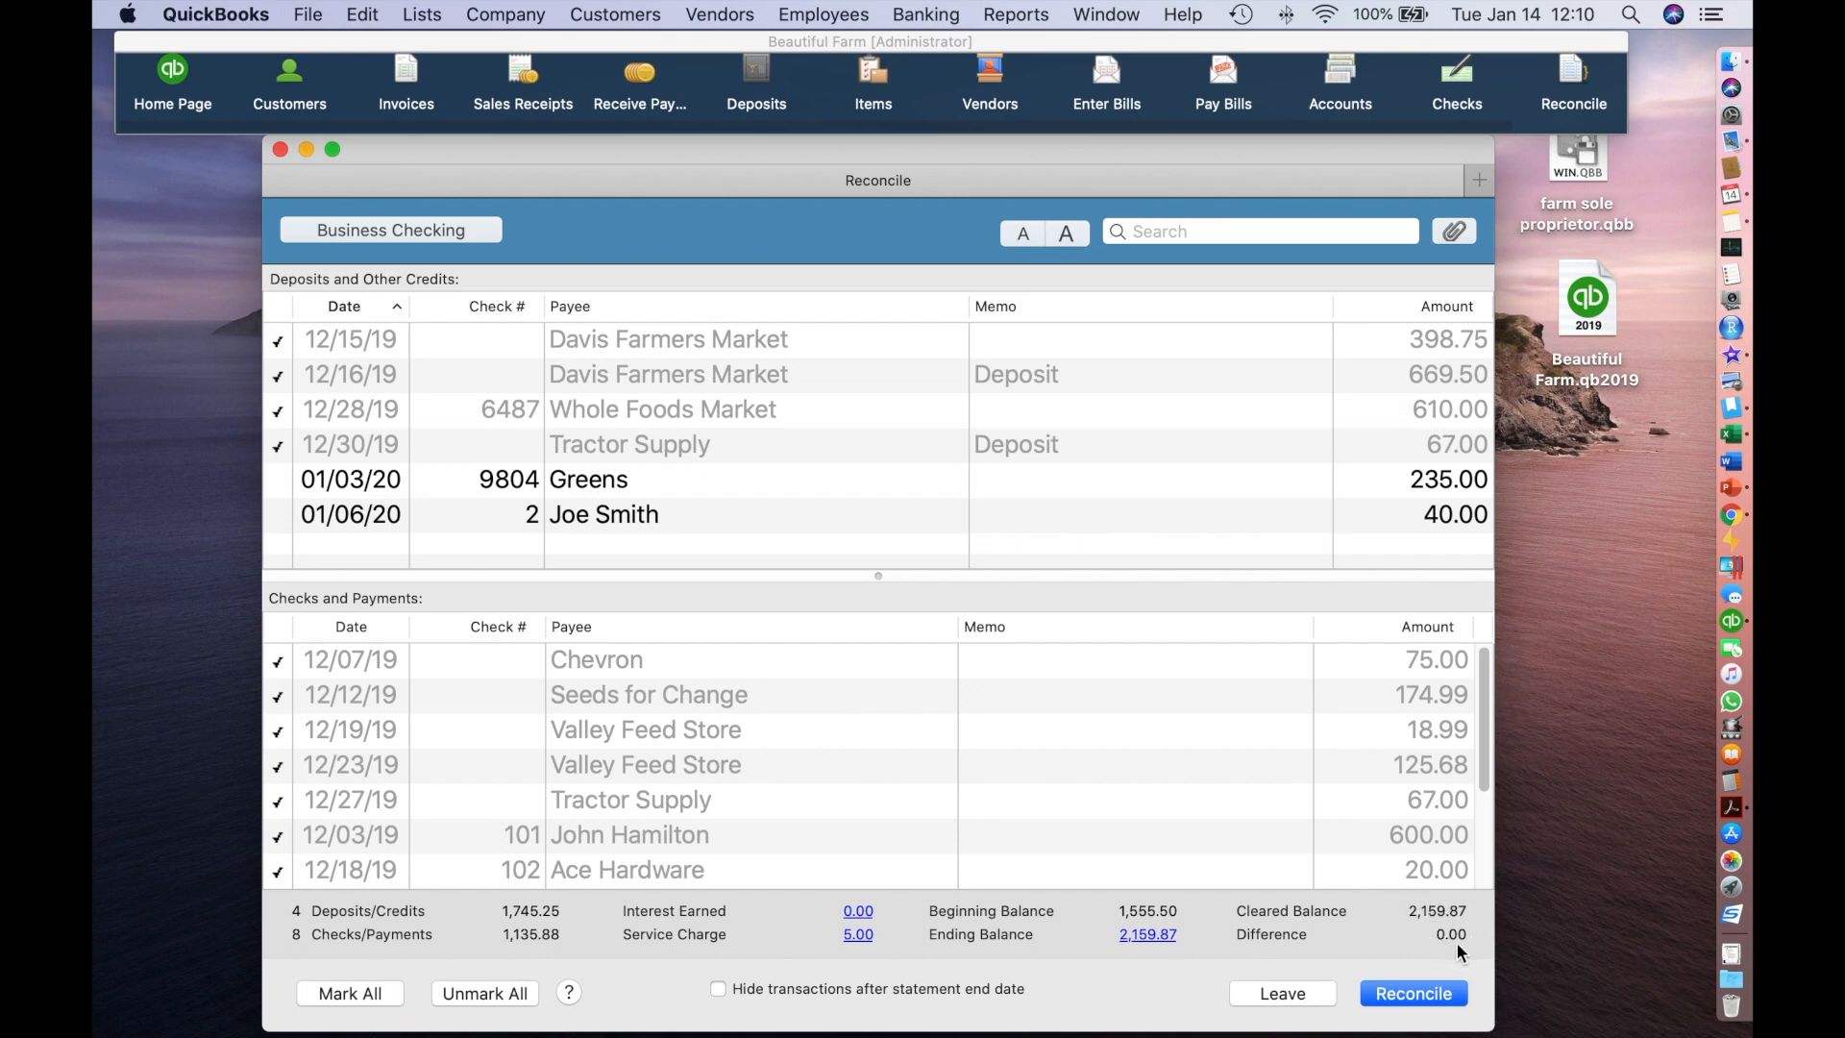
- Finalize the Business Checking reconciliation and view the Detail reconciliation report, closing it when done
left_click(1415, 994)
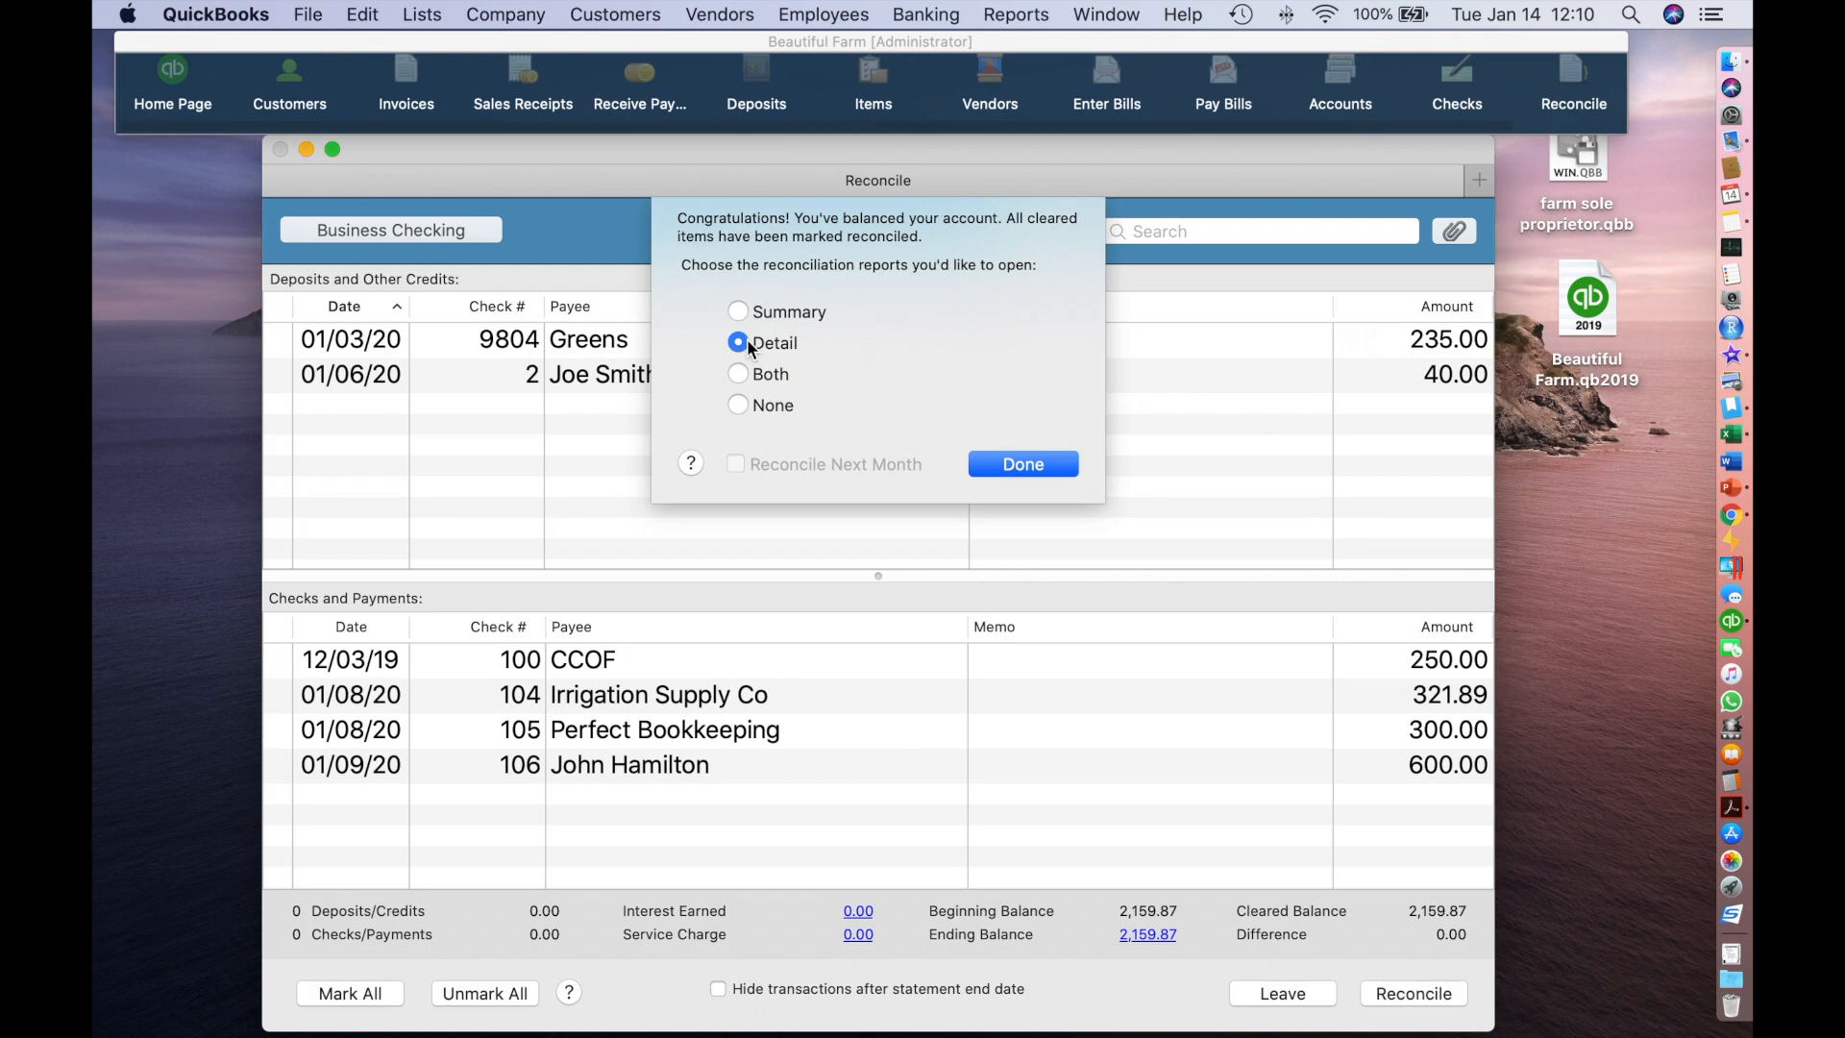
left_click(990, 459)
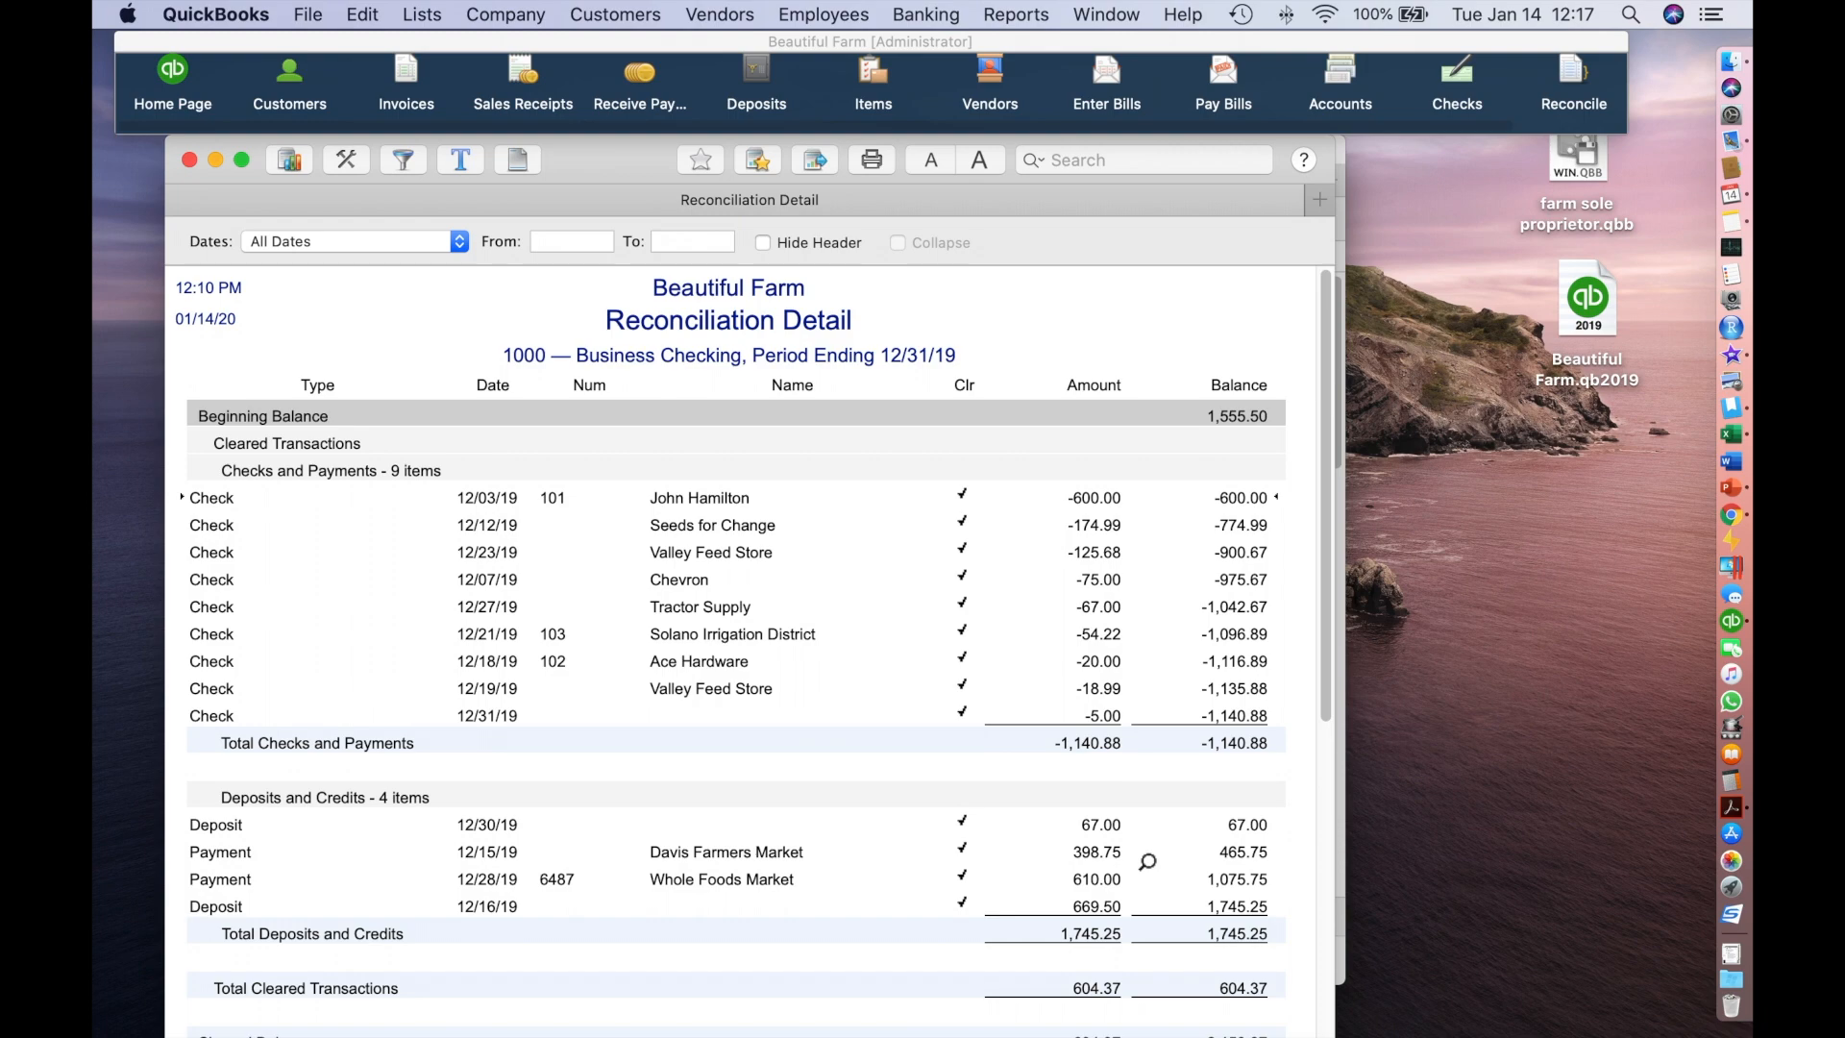
left_click(190, 159)
- Open the 1000 Business Checking register and select the 12/03/19 CCOF check 100 to examine its cleared status
double_click(774, 290)
left_click_drag(987, 155, 1067, 162)
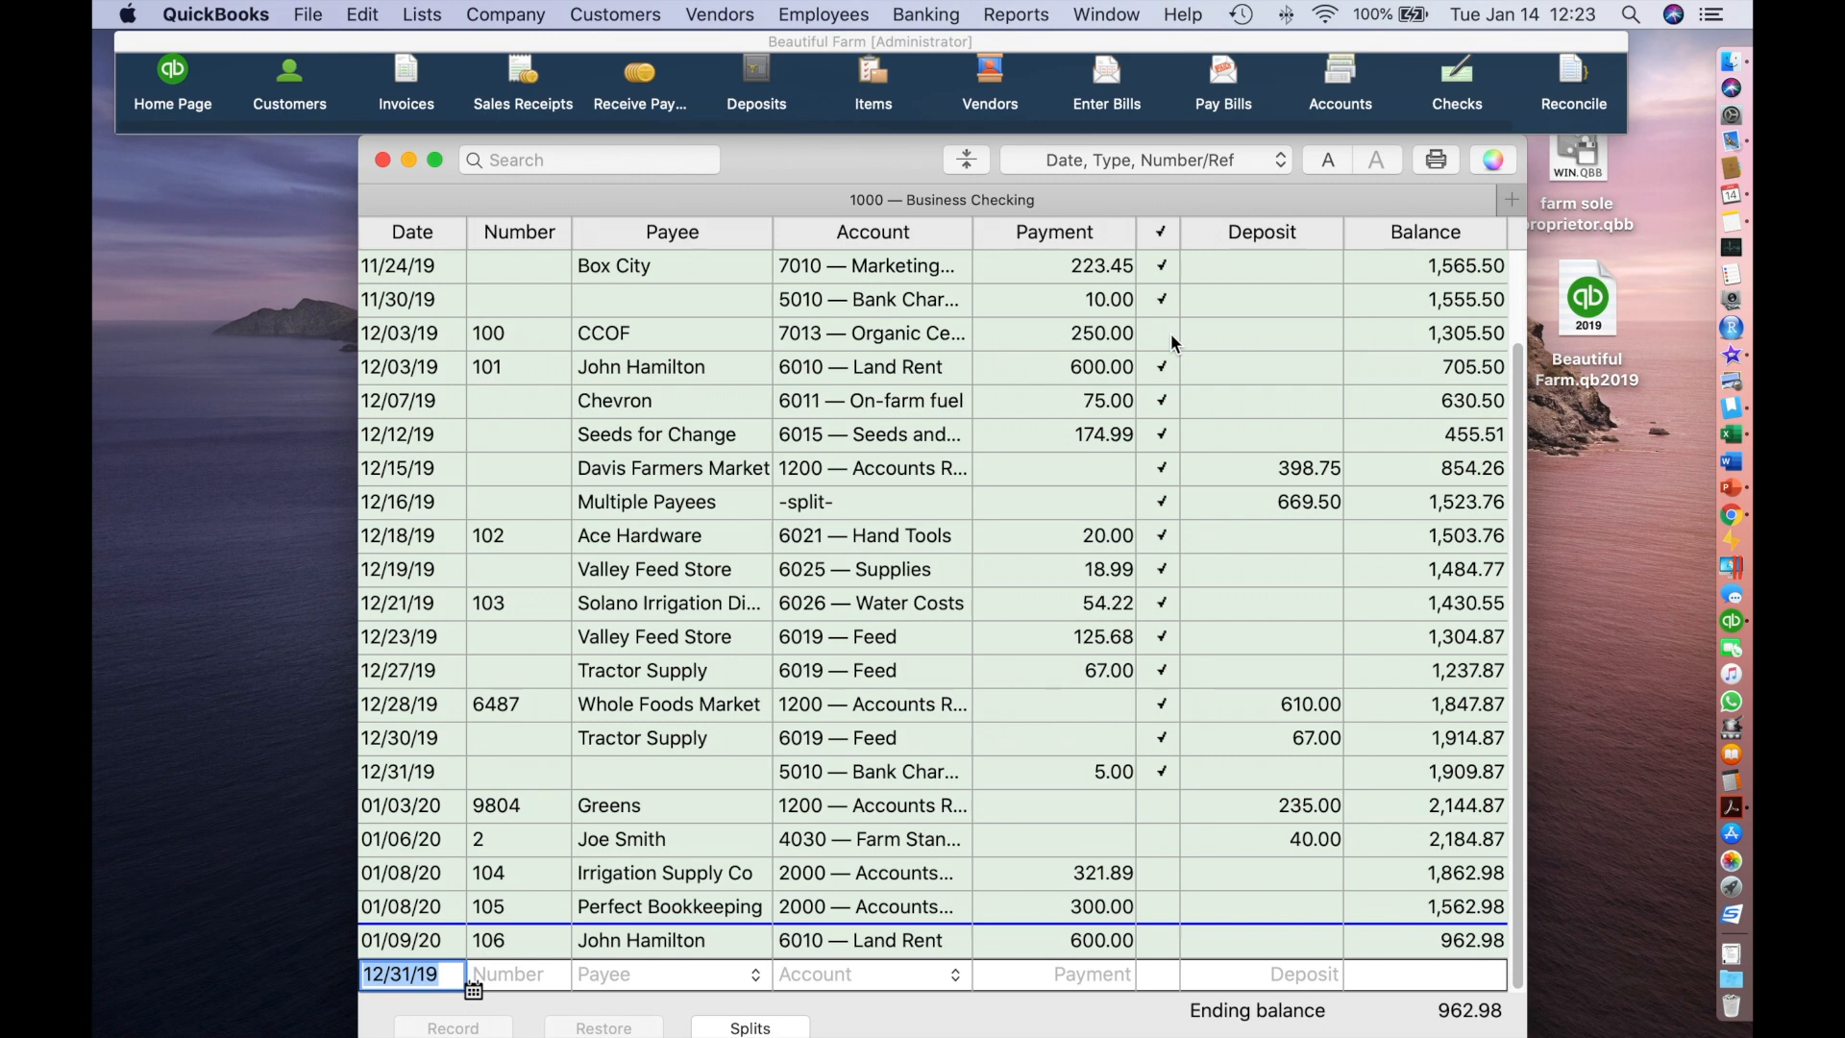
left_click(1038, 331)
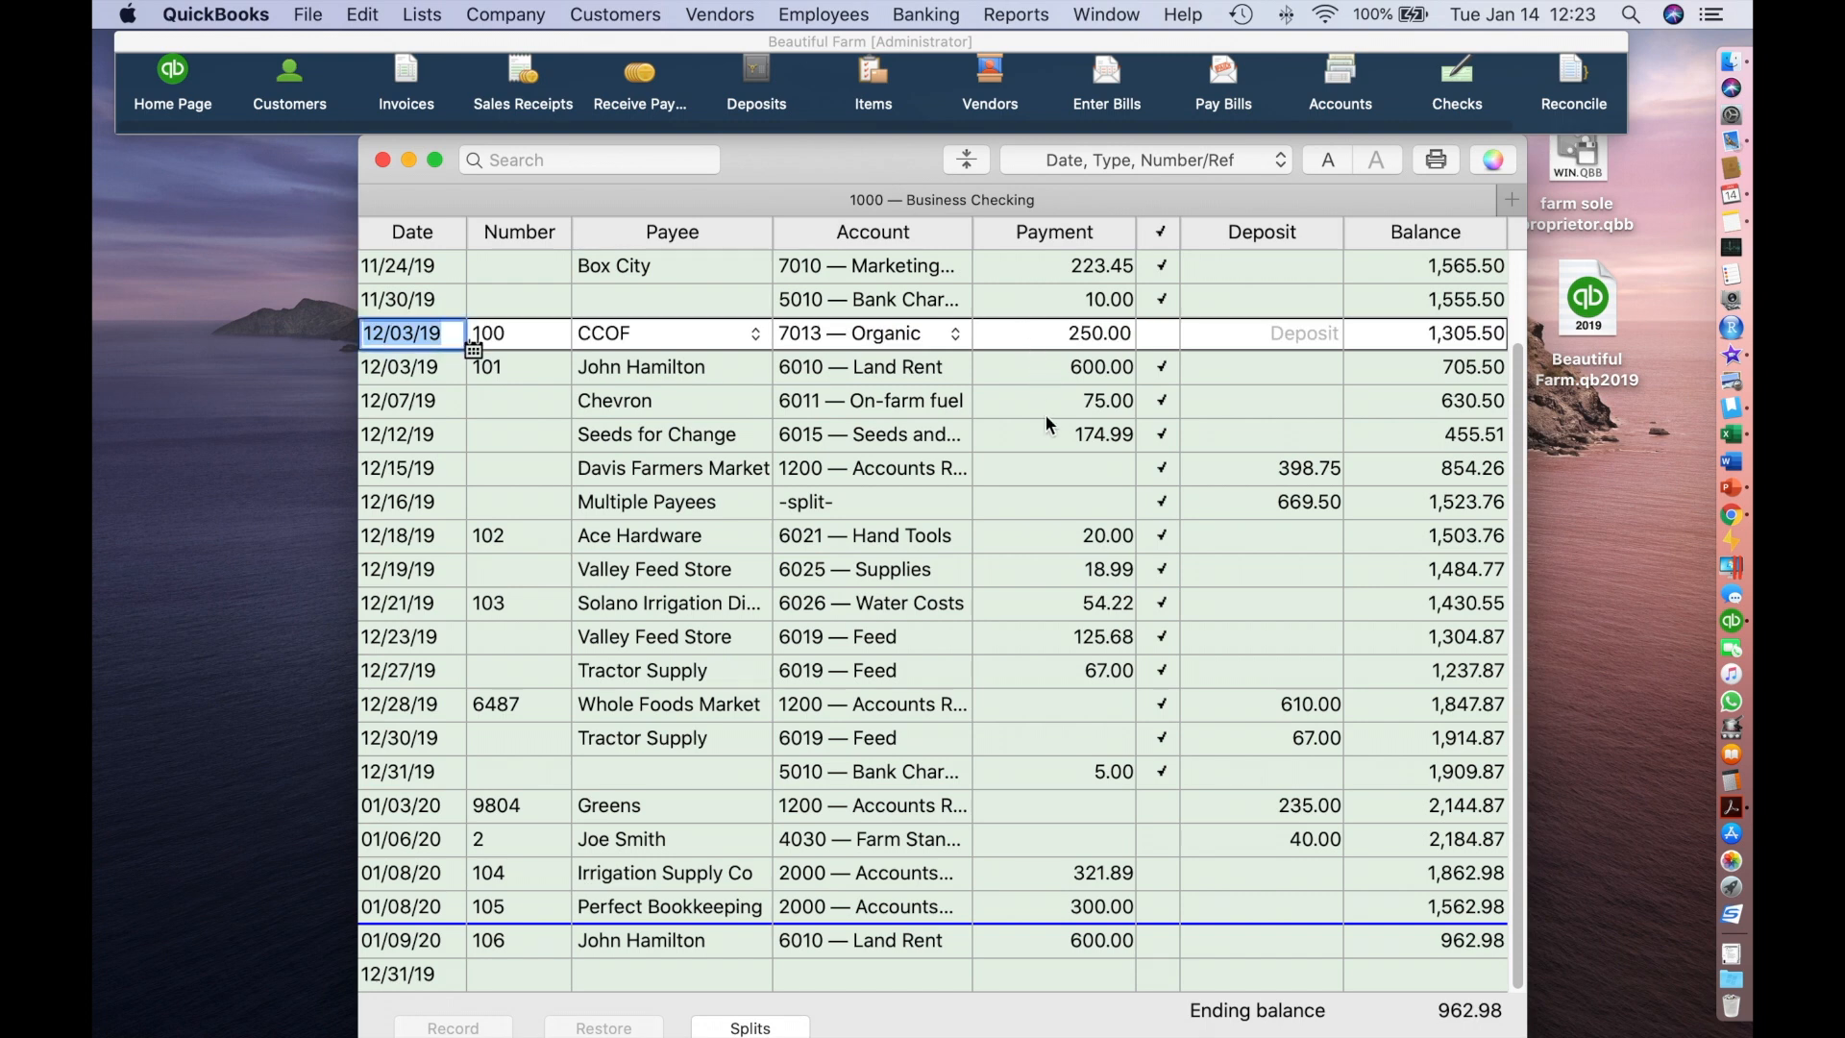